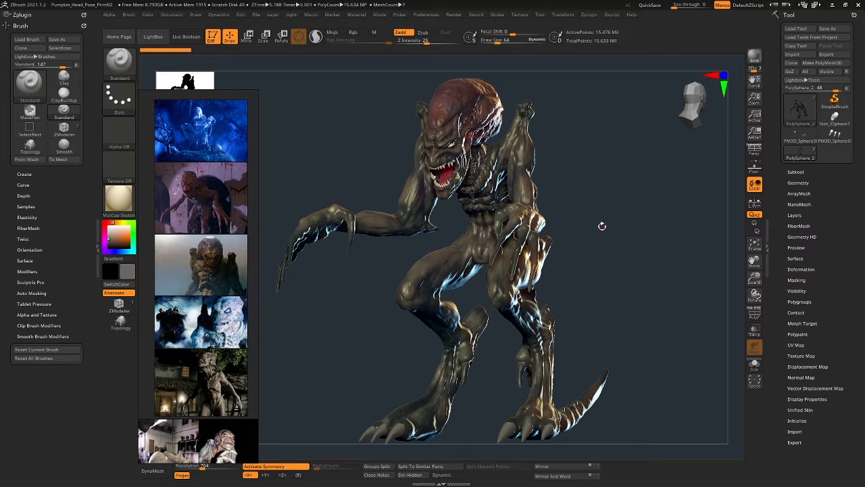
# - Switch to the Move Topological brush and set its draw size to 913
pyautogui.moveTo(599, 148); pyautogui.dragTo(621, 161)
pyautogui.press('b')
pyautogui.press('m')
pyautogui.press('v')
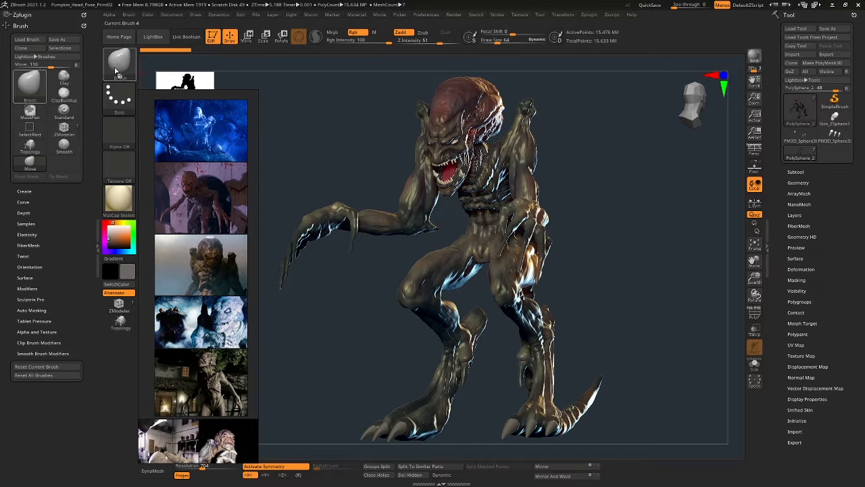
pyautogui.press('b')
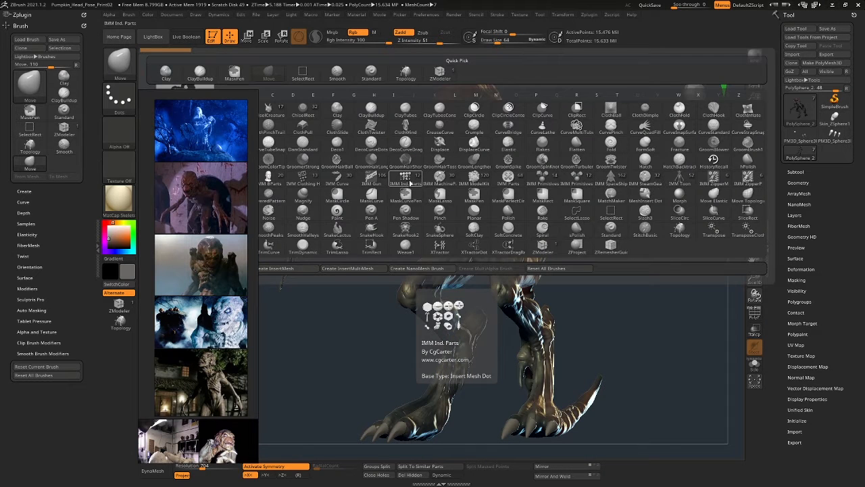
pyautogui.click(749, 196)
pyautogui.moveTo(542, 152)
pyautogui.keyDown('alt'); pyautogui.mouseDown()
pyautogui.moveTo(538, 139)
pyautogui.moveTo(536, 152)
pyautogui.moveTo(584, 139)
pyautogui.moveTo(513, 152)
pyautogui.moveTo(528, 125)
pyautogui.mouseUp(); pyautogui.keyUp('alt')
pyautogui.press('space')
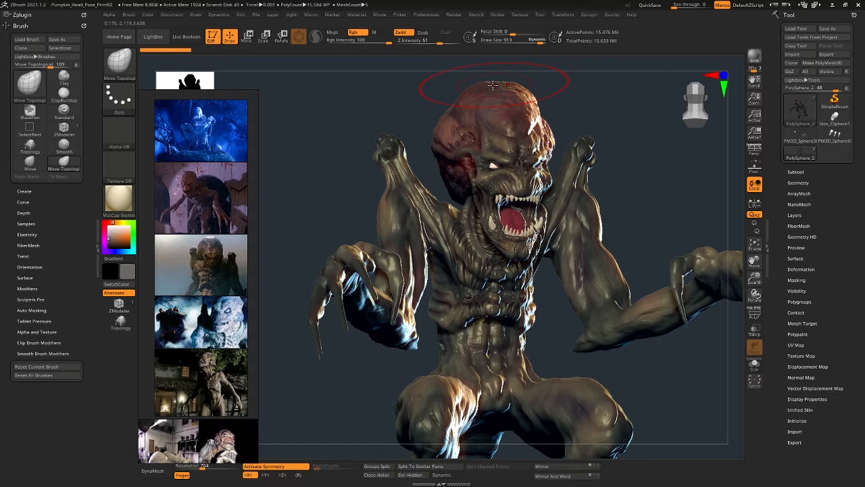
# - Lower the creature's body mesh to subdivision level 1
pyautogui.click(793, 171)
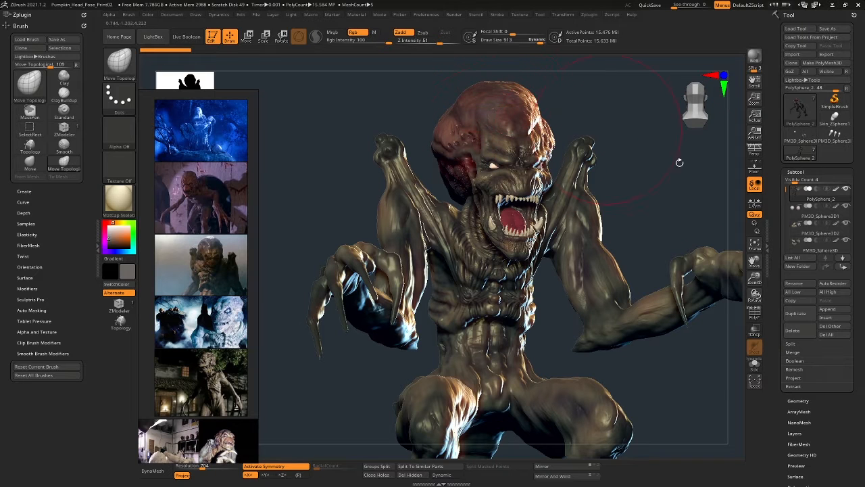
pyautogui.click(800, 401)
pyautogui.moveTo(799, 201); pyautogui.dragTo(778, 200)
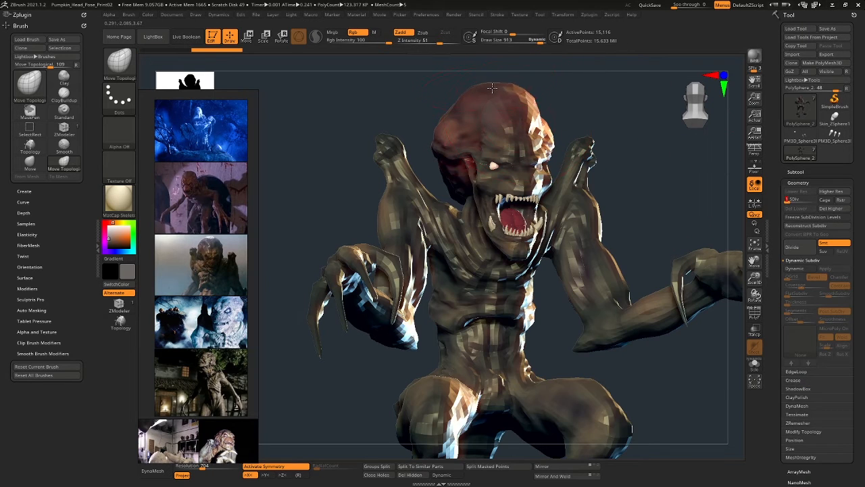
# - Reshape the creature's cranium from the front and back with Move Topological, reducing the draw size to 789
pyautogui.moveTo(492, 89); pyautogui.dragTo(480, 96)
pyautogui.moveTo(309, 95)
pyautogui.mouseDown()
pyautogui.moveTo(405, 101)
pyautogui.moveTo(426, 173)
pyautogui.mouseUp()
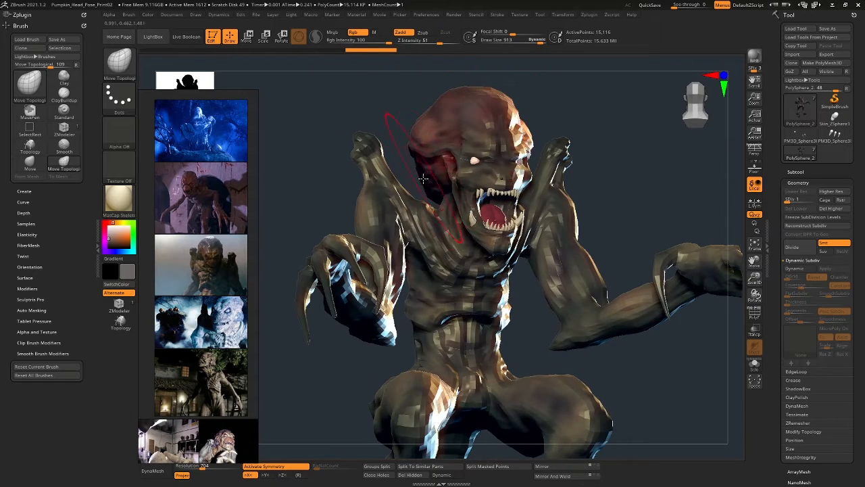
pyautogui.moveTo(298, 165); pyautogui.dragTo(400, 181)
pyautogui.press('space')
pyautogui.press('space')
pyautogui.moveTo(403, 179); pyautogui.dragTo(406, 159)
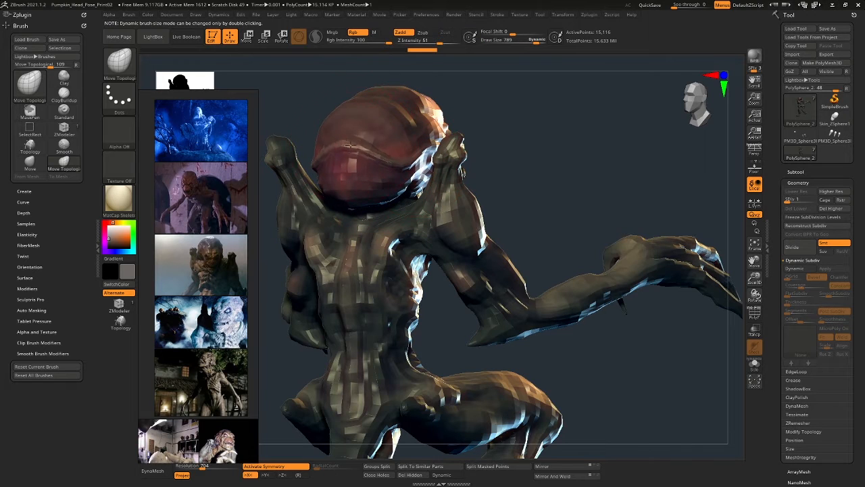
pyautogui.moveTo(500, 145); pyautogui.dragTo(409, 159)
pyautogui.moveTo(301, 177)
pyautogui.mouseDown()
pyautogui.moveTo(350, 193)
pyautogui.moveTo(389, 196)
pyautogui.moveTo(390, 189)
pyautogui.mouseUp()
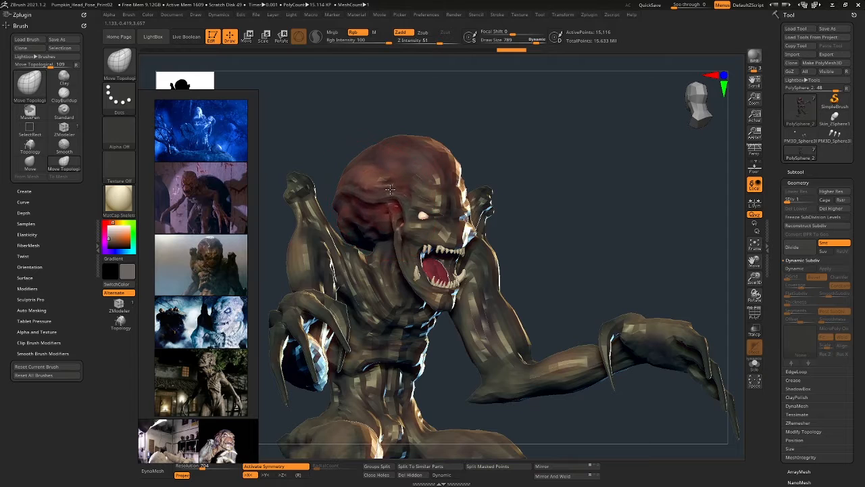
# - Refine the silhouette of the back of the skull and the crown with Move Topological at draw size 789
pyautogui.press('space')
pyautogui.moveTo(340, 203); pyautogui.dragTo(344, 196)
pyautogui.moveTo(340, 206); pyautogui.dragTo(346, 195)
pyautogui.moveTo(297, 152); pyautogui.dragTo(329, 160)
pyautogui.moveTo(328, 247); pyautogui.dragTo(331, 239)
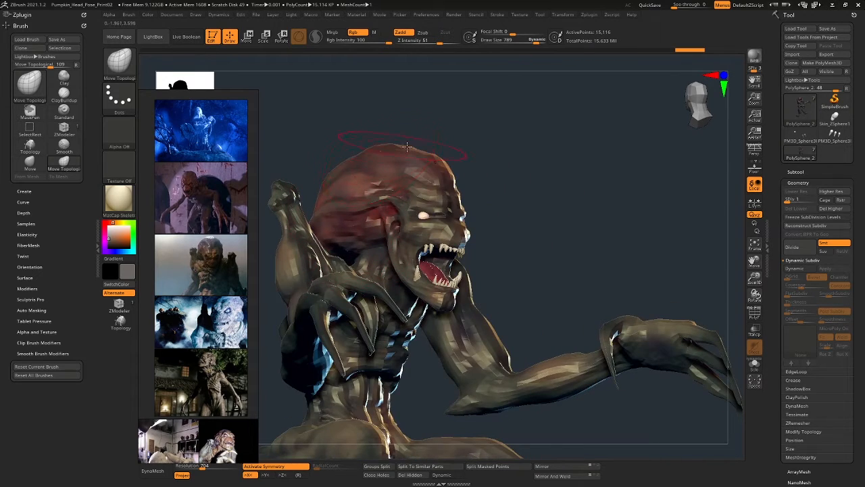
pyautogui.moveTo(483, 154); pyautogui.dragTo(434, 160)
pyautogui.moveTo(455, 190); pyautogui.dragTo(461, 181)
pyautogui.moveTo(504, 138)
pyautogui.mouseDown()
pyautogui.moveTo(470, 135)
pyautogui.moveTo(468, 163)
pyautogui.mouseUp()
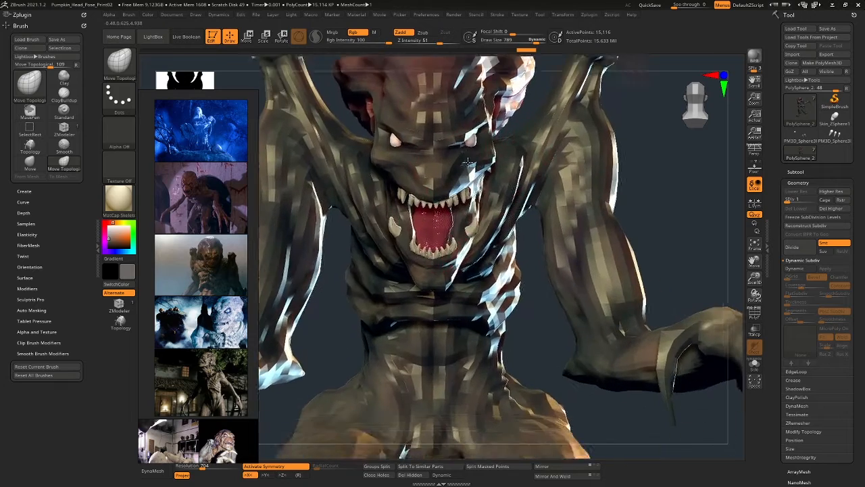
# - Set the draw size to 289 and adjust the shape of the lower jaw and the ear area
pyautogui.moveTo(468, 162); pyautogui.dragTo(488, 170, button='right')
pyautogui.press('space')
pyautogui.moveTo(488, 170)
pyautogui.mouseDown()
pyautogui.moveTo(466, 171)
pyautogui.moveTo(461, 181)
pyautogui.mouseUp()
pyautogui.moveTo(434, 277); pyautogui.dragTo(430, 278)
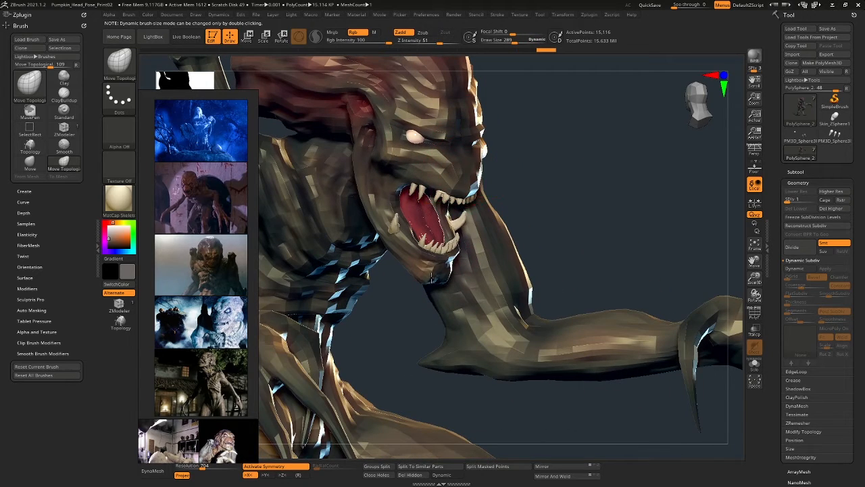
pyautogui.moveTo(430, 172)
pyautogui.mouseDown(button='right')
pyautogui.moveTo(393, 169)
pyautogui.moveTo(451, 161)
pyautogui.moveTo(443, 165)
pyautogui.mouseUp(button='right')
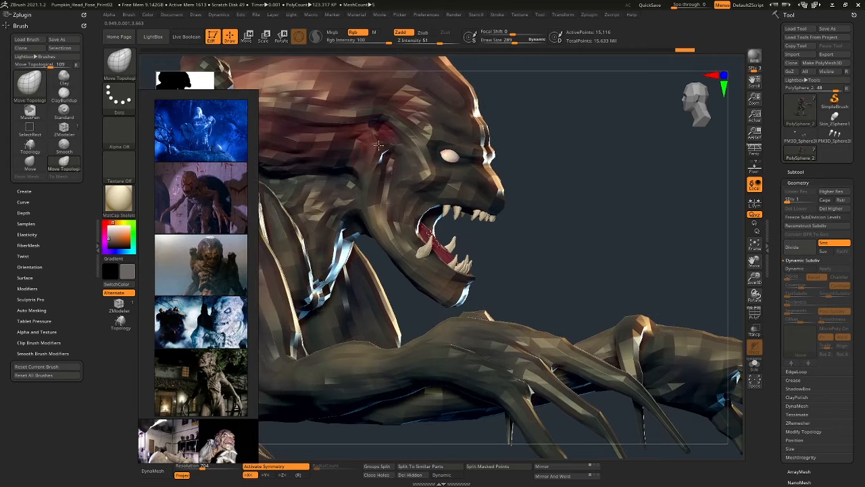
pyautogui.moveTo(382, 155)
pyautogui.mouseDown()
pyautogui.moveTo(369, 136)
pyautogui.moveTo(376, 138)
pyautogui.mouseUp()
pyautogui.moveTo(565, 173); pyautogui.dragTo(634, 167, button='right')
# - Raise the body mesh to subdivision level 6 and set the brush's draw size to 28
pyautogui.click(800, 200)
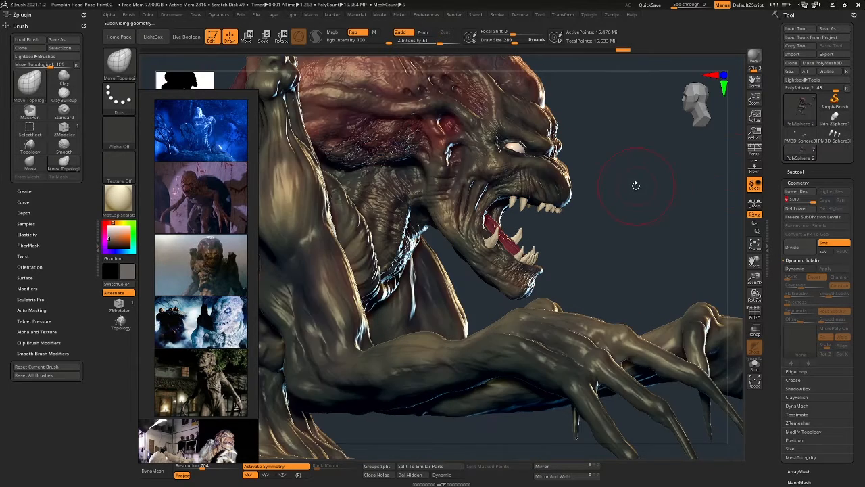
pyautogui.moveTo(654, 187); pyautogui.dragTo(634, 184, button='right')
pyautogui.moveTo(443, 168)
pyautogui.keyDown('alt'); pyautogui.mouseDown(button='right')
pyautogui.moveTo(552, 190)
pyautogui.moveTo(528, 175)
pyautogui.mouseUp(button='right'); pyautogui.keyUp('alt')
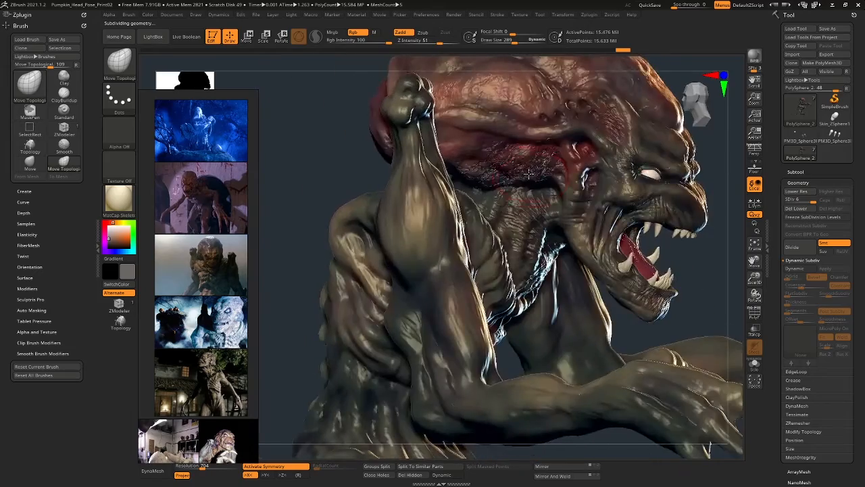
pyautogui.moveTo(538, 144)
pyautogui.mouseDown(button='right')
pyautogui.moveTo(458, 203)
pyautogui.moveTo(558, 251)
pyautogui.moveTo(571, 234)
pyautogui.mouseUp(button='right')
pyautogui.press('space')
pyautogui.moveTo(571, 227); pyautogui.dragTo(546, 228)
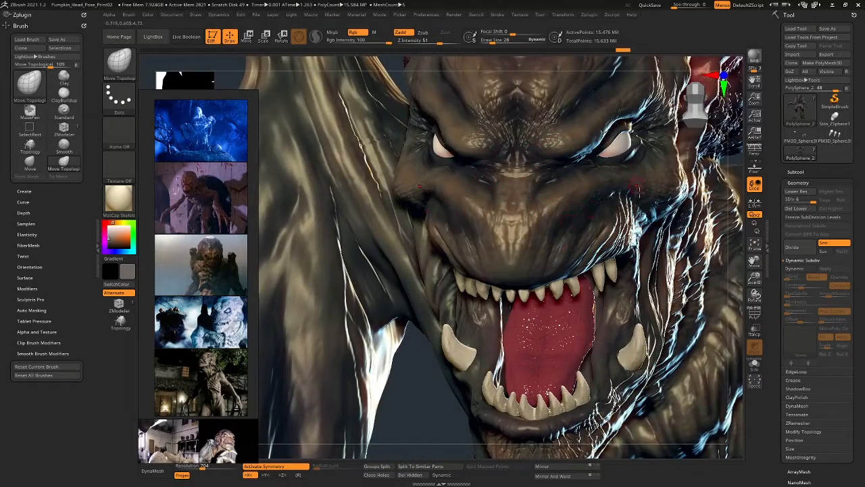
# - Carve fine creases into the snout and nose bridge with the DamStandard brush at draw size 28
pyautogui.moveTo(635, 193)
pyautogui.mouseDown(button='right')
pyautogui.moveTo(543, 231)
pyautogui.moveTo(614, 234)
pyautogui.moveTo(602, 238)
pyautogui.mouseUp(button='right')
pyautogui.press('b')
pyautogui.press('d')
pyautogui.press('s')
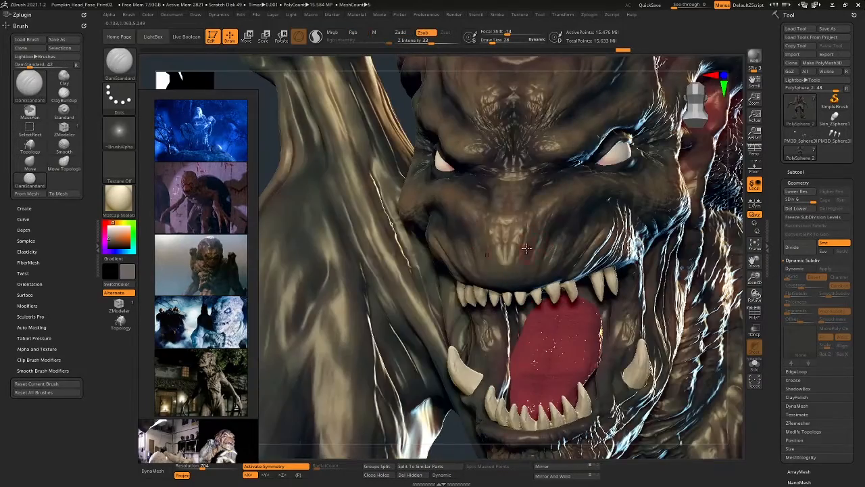
pyautogui.moveTo(526, 249)
pyautogui.mouseDown()
pyautogui.moveTo(523, 206)
pyautogui.moveTo(528, 251)
pyautogui.mouseUp()
pyautogui.moveTo(507, 211); pyautogui.dragTo(506, 226)
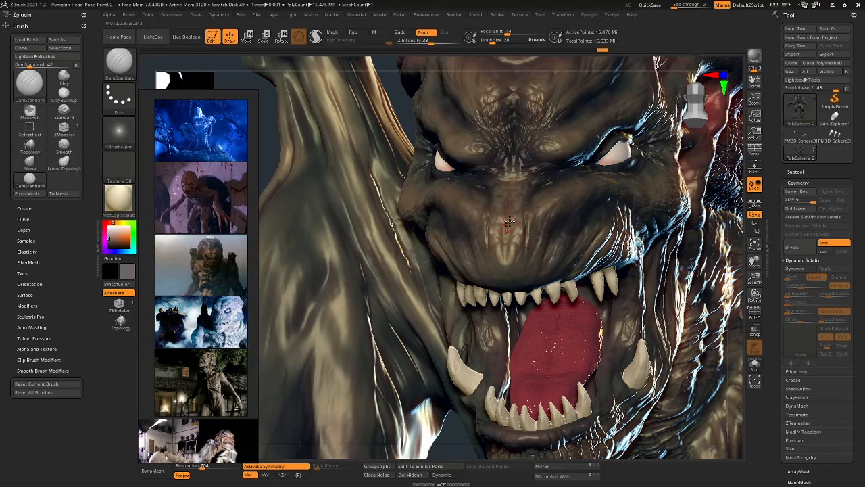
# - Enlarge the reference images and carve wrinkles between the brows and down the nose to the upper lip
pyautogui.scroll(-5, 212, 248)
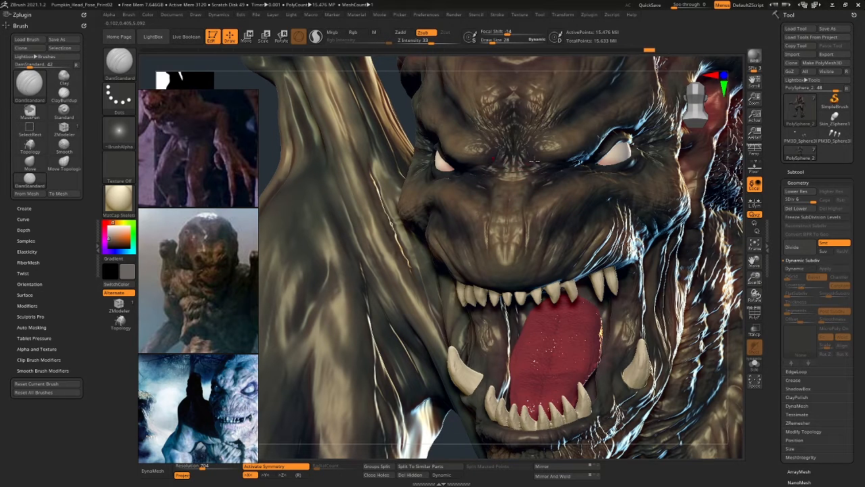
pyautogui.moveTo(535, 159); pyautogui.dragTo(518, 133)
pyautogui.moveTo(518, 173); pyautogui.dragTo(521, 188)
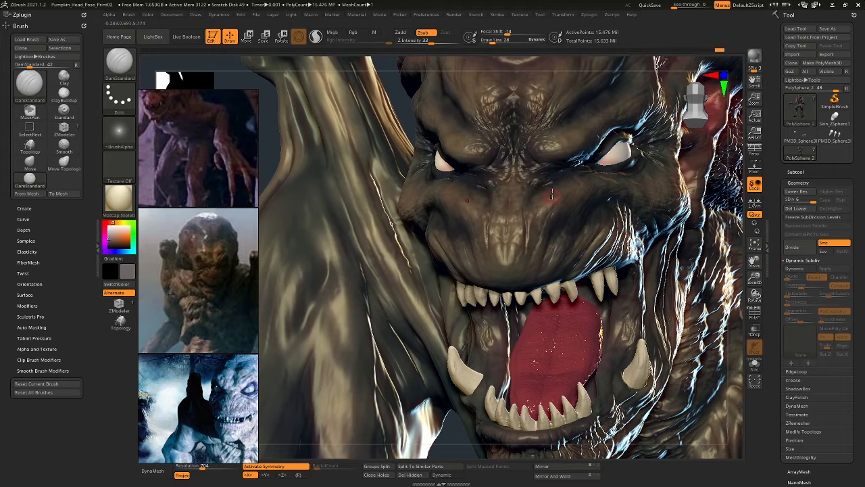
pyautogui.moveTo(552, 195); pyautogui.dragTo(589, 211, button='right')
pyautogui.moveTo(545, 265)
pyautogui.mouseDown(button='right')
pyautogui.moveTo(578, 255)
pyautogui.moveTo(531, 287)
pyautogui.mouseUp(button='right')
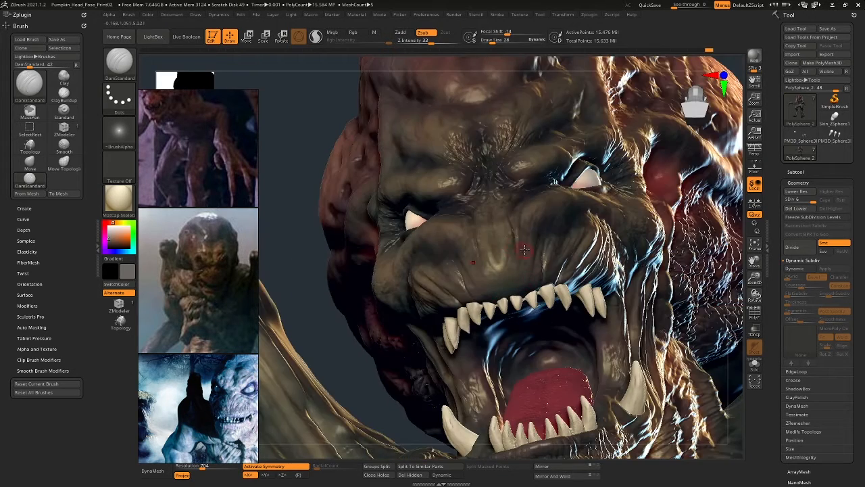
pyautogui.moveTo(523, 289); pyautogui.dragTo(498, 259)
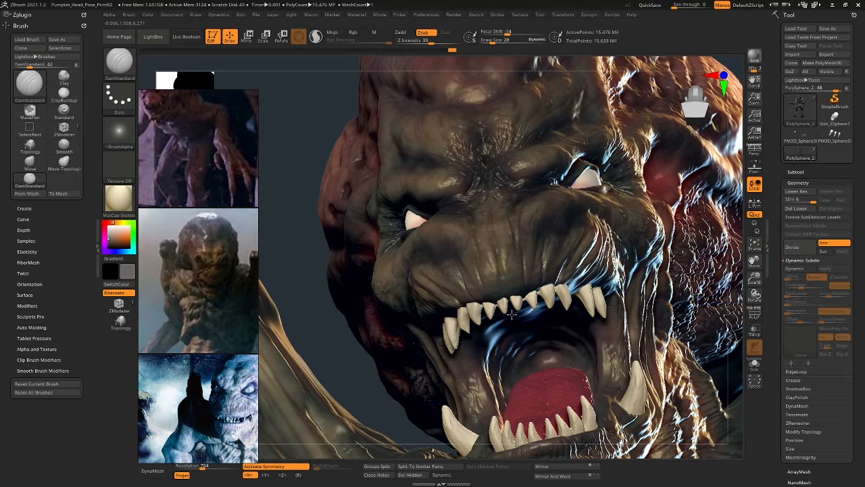
# - Carve wrinkles into the cheek, around the eye and across the brow with DamStandard at draw size 40
pyautogui.moveTo(512, 312)
pyautogui.mouseDown(button='right')
pyautogui.moveTo(557, 253)
pyautogui.moveTo(668, 237)
pyautogui.mouseUp(button='right')
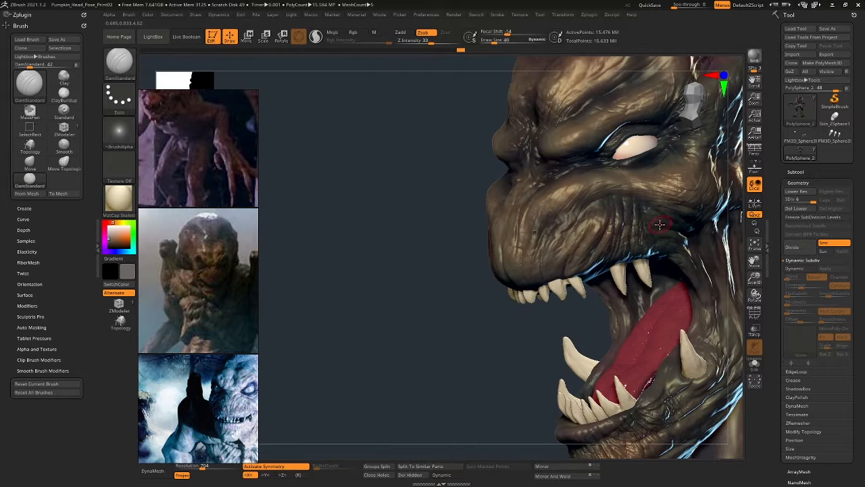
pyautogui.moveTo(622, 171); pyautogui.dragTo(589, 211, button='right')
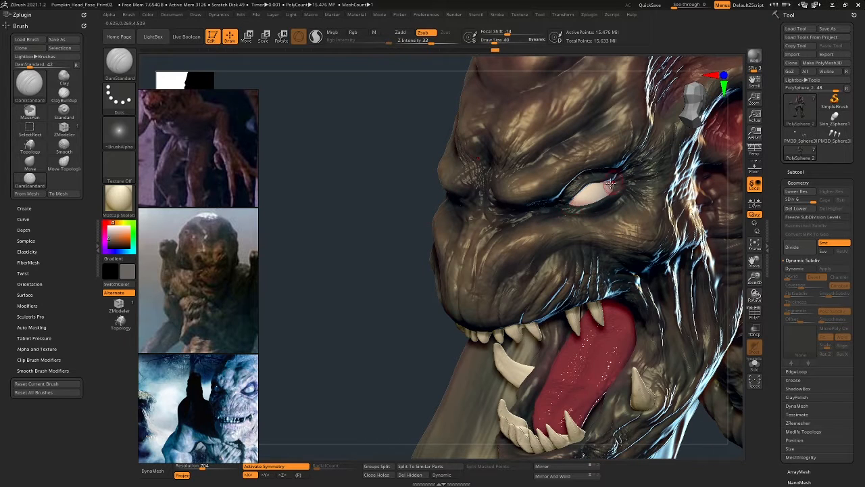
pyautogui.moveTo(610, 183); pyautogui.dragTo(607, 151, button='right')
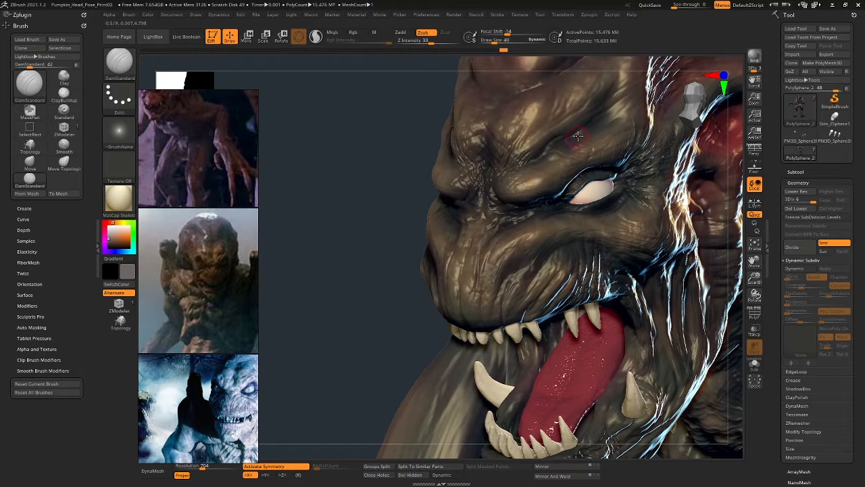
pyautogui.moveTo(576, 136); pyautogui.dragTo(603, 119)
pyautogui.moveTo(577, 135); pyautogui.dragTo(580, 143, button='right')
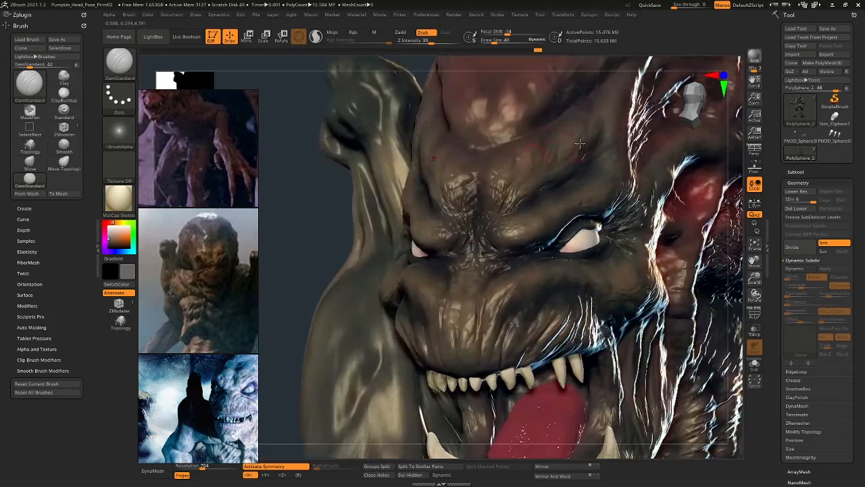
# - Build up flesh around the base of the side tusk with the ClayBuildup brush at draw size 20
pyautogui.moveTo(535, 163)
pyautogui.keyDown('ctrl'); pyautogui.mouseDown(button='right')
pyautogui.moveTo(522, 118)
pyautogui.moveTo(563, 139)
pyautogui.moveTo(544, 243)
pyautogui.moveTo(514, 216)
pyautogui.moveTo(543, 240)
pyautogui.moveTo(534, 239)
pyautogui.mouseUp(button='right'); pyautogui.keyUp('ctrl')
pyautogui.press('b')
pyautogui.press('c')
pyautogui.press('b')
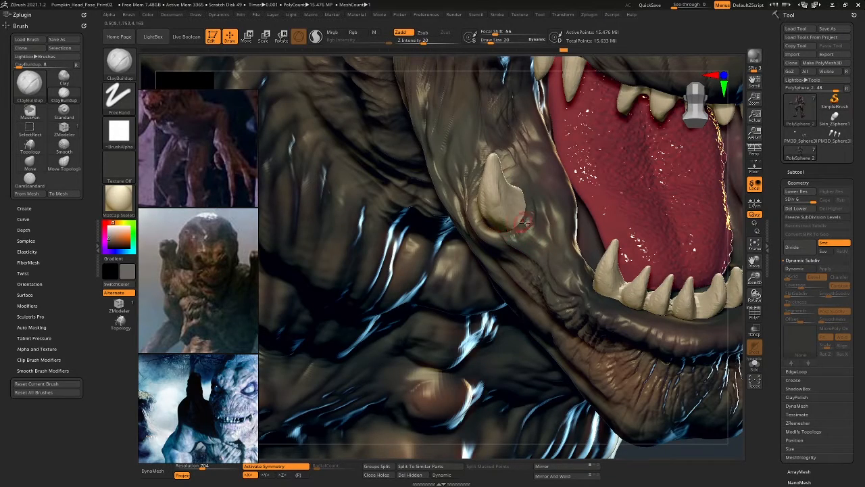
pyautogui.moveTo(519, 227); pyautogui.dragTo(497, 234, button='right')
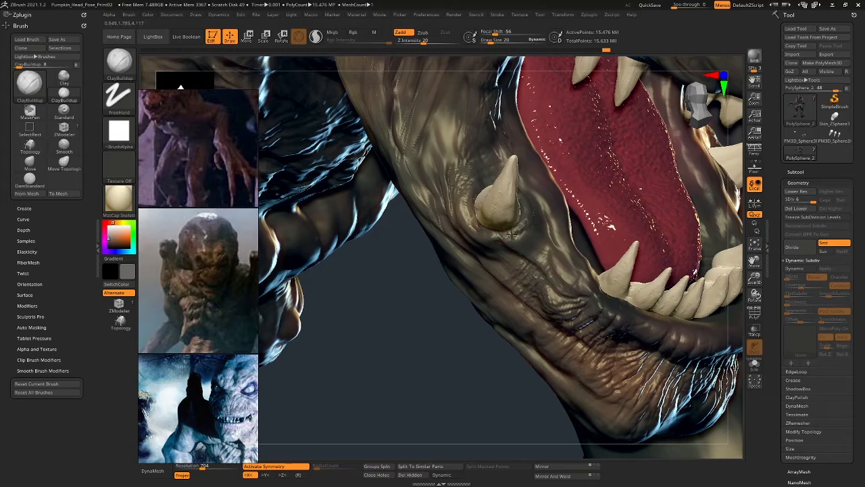
pyautogui.moveTo(528, 205); pyautogui.dragTo(533, 206, button='right')
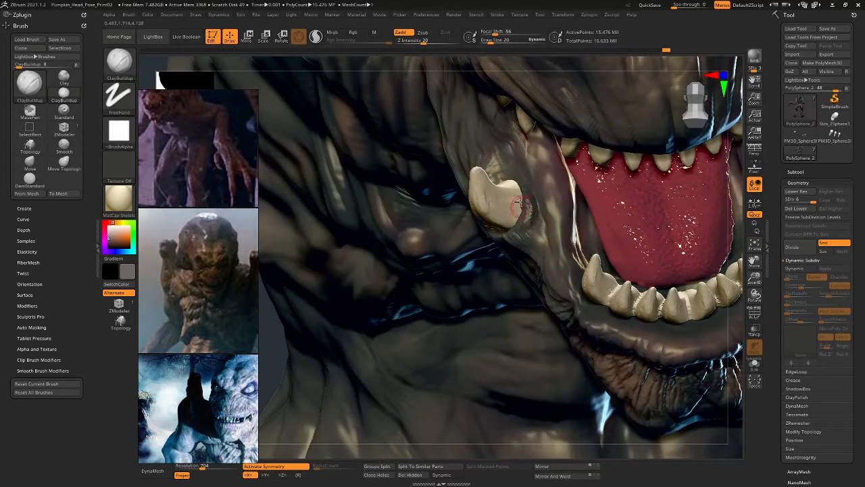
pyautogui.moveTo(521, 205); pyautogui.dragTo(499, 179)
# - Carve skin folds around the mouth corner, jaw and ear with DamStandard at draw sizes from 20 to 44
pyautogui.moveTo(504, 179)
pyautogui.mouseDown(button='right')
pyautogui.moveTo(640, 272)
pyautogui.moveTo(559, 219)
pyautogui.moveTo(597, 191)
pyautogui.moveTo(593, 166)
pyautogui.moveTo(551, 181)
pyautogui.moveTo(582, 140)
pyautogui.mouseUp(button='right')
pyautogui.press('b')
pyautogui.press('d')
pyautogui.press('s')
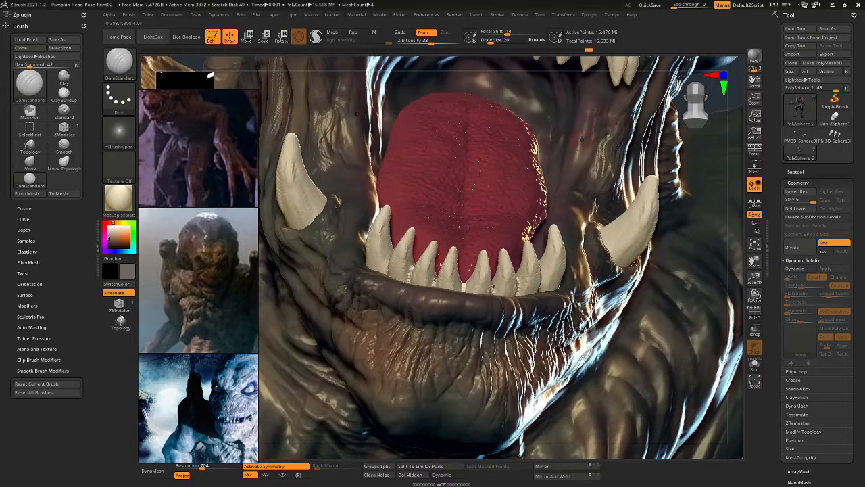
pyautogui.moveTo(533, 173); pyautogui.dragTo(543, 171, button='right')
pyautogui.moveTo(620, 226); pyautogui.dragTo(590, 249, button='right')
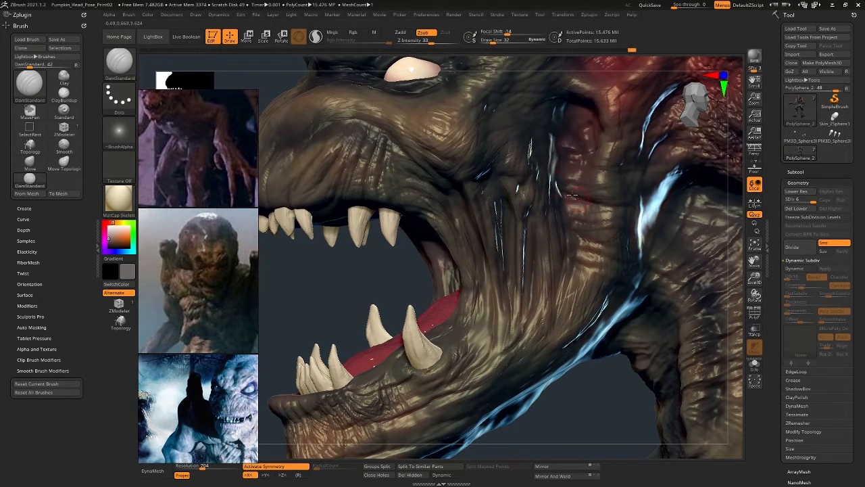
pyautogui.moveTo(557, 154); pyautogui.dragTo(586, 180, button='right')
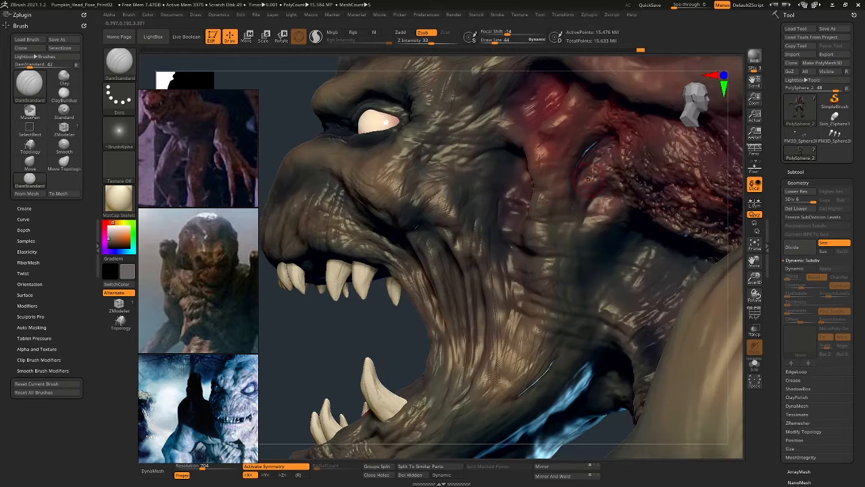
pyautogui.moveTo(586, 227); pyautogui.dragTo(589, 208, button='right')
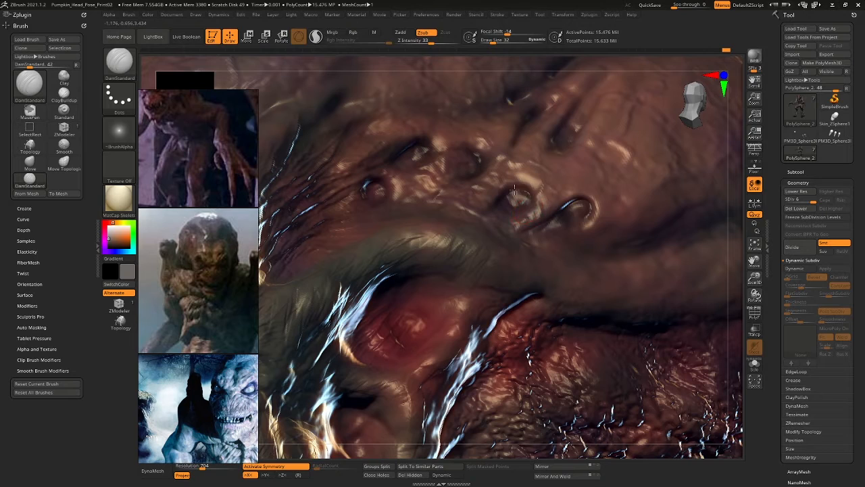
# - Deepen the creases around the bumps on the side of the skull with DamStandard at draw size 32
pyautogui.moveTo(479, 171)
pyautogui.mouseDown(button='right')
pyautogui.moveTo(474, 181)
pyautogui.moveTo(402, 156)
pyautogui.moveTo(410, 157)
pyautogui.mouseUp(button='right')
pyautogui.moveTo(424, 157); pyautogui.dragTo(412, 145)
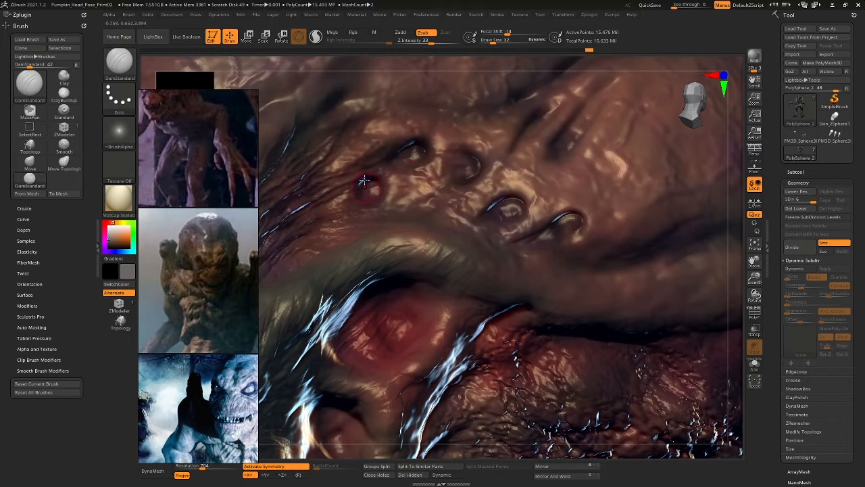
pyautogui.moveTo(364, 180); pyautogui.dragTo(377, 189)
pyautogui.keyDown('ctrl'); pyautogui.moveTo(380, 207); pyautogui.dragTo(505, 177, button='right'); pyautogui.keyUp('ctrl')
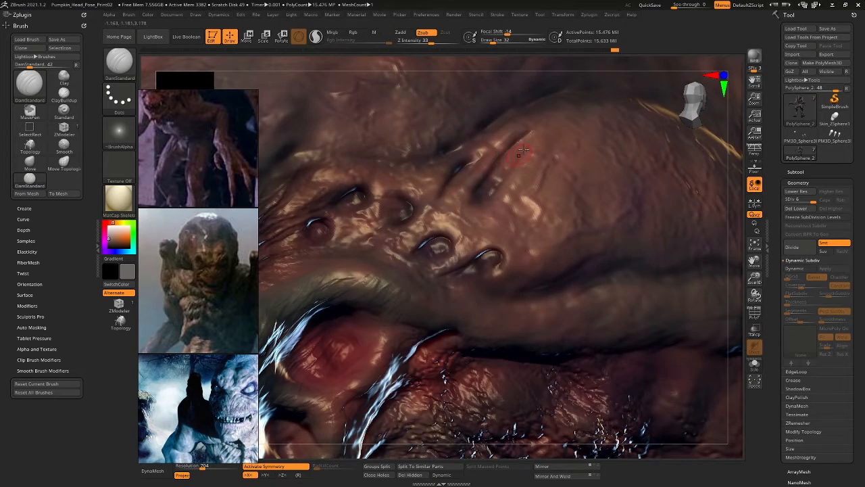
pyautogui.keyDown('ctrl'); pyautogui.moveTo(533, 176); pyautogui.dragTo(505, 192, button='right'); pyautogui.keyUp('ctrl')
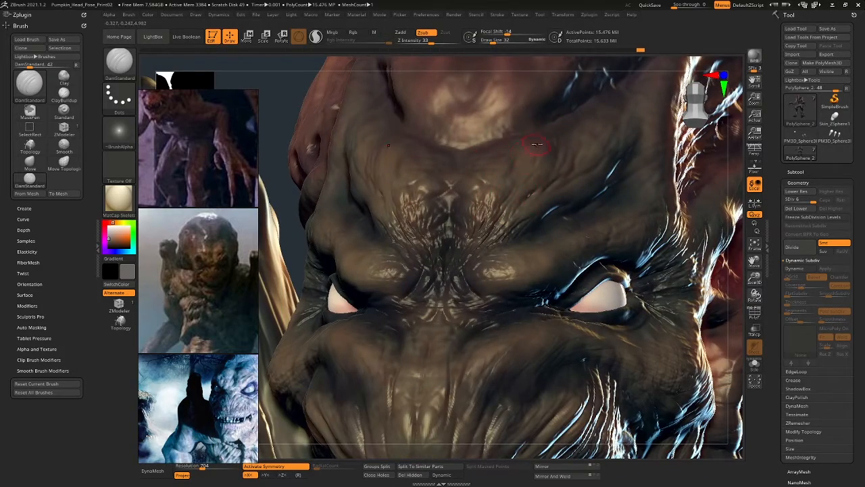
# - Build up skin folds around the bases of the finger claws with the ClayBuildup brush at draw size 52
pyautogui.moveTo(537, 144); pyautogui.dragTo(501, 192, button='right')
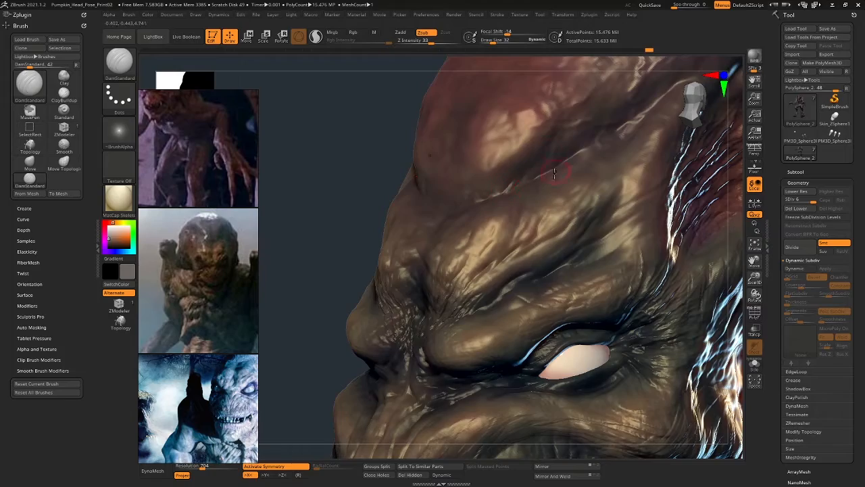
pyautogui.moveTo(554, 173)
pyautogui.mouseDown(button='right')
pyautogui.moveTo(568, 210)
pyautogui.moveTo(586, 169)
pyautogui.moveTo(652, 234)
pyautogui.moveTo(639, 176)
pyautogui.mouseUp(button='right')
pyautogui.moveTo(480, 190)
pyautogui.mouseDown(button='right')
pyautogui.moveTo(586, 189)
pyautogui.moveTo(525, 199)
pyautogui.moveTo(579, 288)
pyautogui.moveTo(544, 189)
pyautogui.moveTo(578, 212)
pyautogui.moveTo(508, 262)
pyautogui.moveTo(500, 258)
pyautogui.moveTo(521, 251)
pyautogui.moveTo(506, 266)
pyautogui.moveTo(474, 387)
pyautogui.moveTo(507, 245)
pyautogui.mouseUp(button='right')
pyautogui.press('b')
pyautogui.press('c')
pyautogui.press('b')
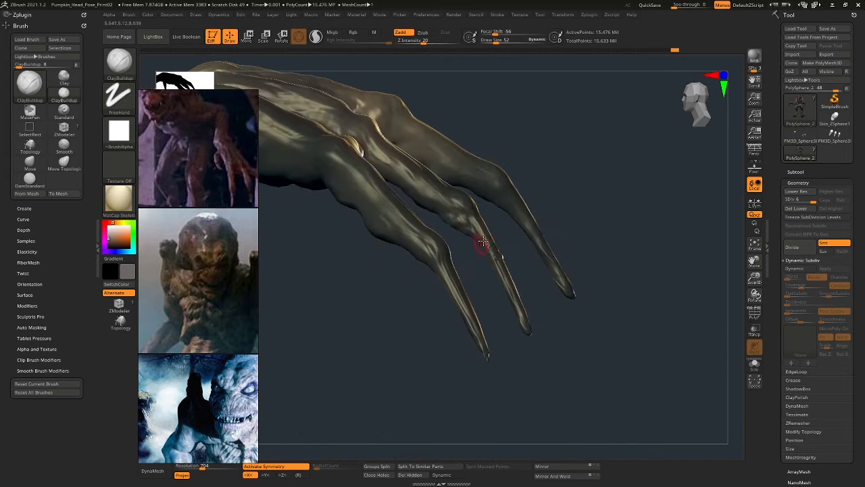
pyautogui.moveTo(469, 218); pyautogui.dragTo(519, 261, button='right')
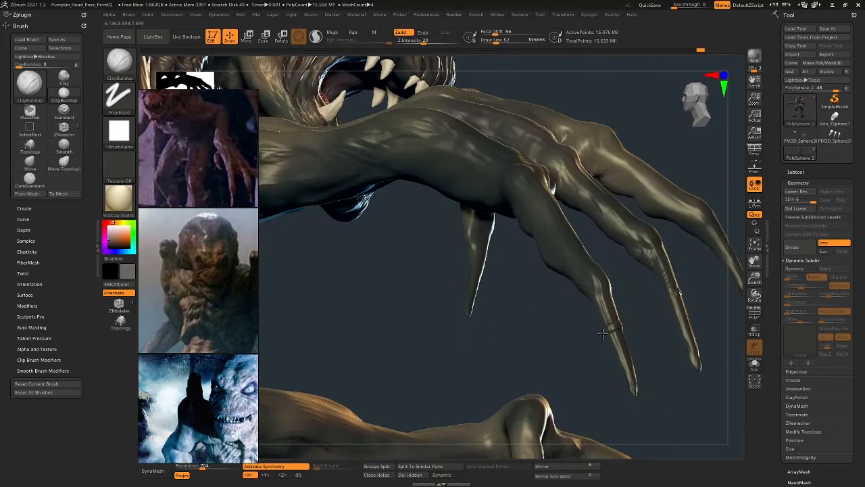
pyautogui.moveTo(603, 333)
pyautogui.mouseDown(button='right')
pyautogui.moveTo(683, 304)
pyautogui.moveTo(516, 248)
pyautogui.mouseUp(button='right')
pyautogui.moveTo(572, 260)
pyautogui.mouseDown(button='right')
pyautogui.moveTo(514, 271)
pyautogui.moveTo(541, 284)
pyautogui.moveTo(434, 255)
pyautogui.mouseUp(button='right')
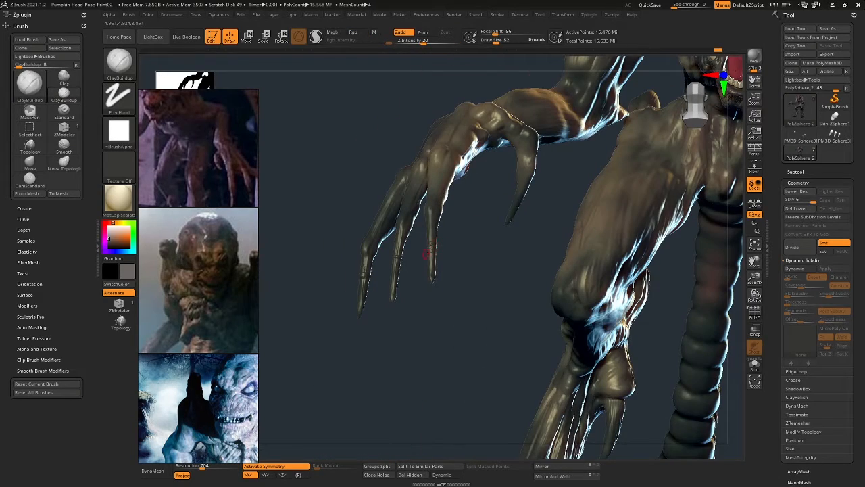
# - Build up a ridge around the base of the thumb claw with ClayBuildup at draw size 28 and smooth the claw
pyautogui.moveTo(527, 198)
pyautogui.mouseDown(button='right')
pyautogui.moveTo(518, 188)
pyautogui.moveTo(543, 178)
pyautogui.moveTo(401, 181)
pyautogui.moveTo(396, 174)
pyautogui.moveTo(336, 183)
pyautogui.moveTo(361, 179)
pyautogui.moveTo(346, 257)
pyautogui.moveTo(358, 209)
pyautogui.moveTo(368, 215)
pyautogui.mouseUp(button='right')
pyautogui.press('shift')
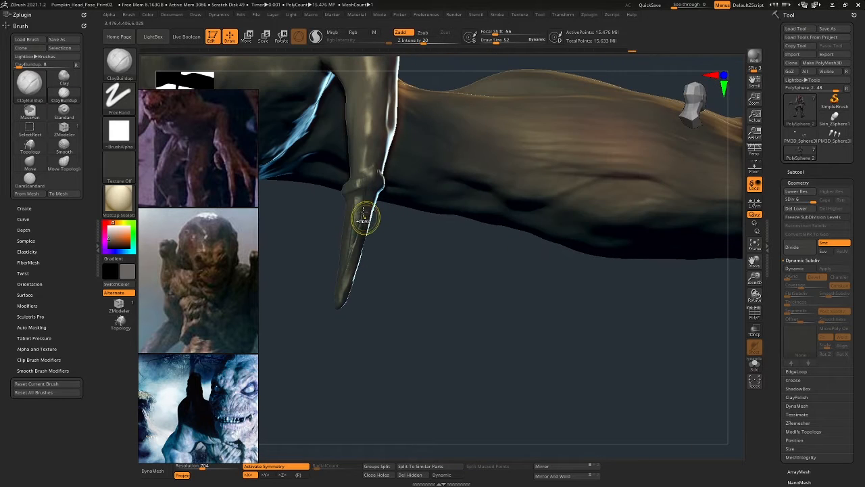
pyautogui.press('ctrl')
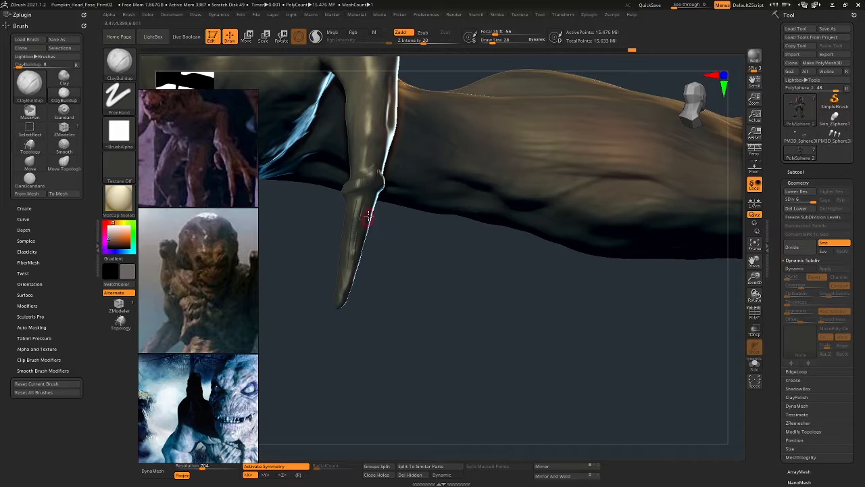
pyautogui.moveTo(369, 215); pyautogui.dragTo(364, 190, button='right')
pyautogui.keyDown('shift'); pyautogui.moveTo(360, 189); pyautogui.dragTo(350, 244); pyautogui.keyUp('shift')
pyautogui.keyDown('ctrl'); pyautogui.moveTo(360, 187); pyautogui.dragTo(367, 80, button='right'); pyautogui.keyUp('ctrl')
pyautogui.moveTo(377, 137); pyautogui.dragTo(349, 197, button='right')
# - Activate the toe claws subtool and sculpt lengthwise ridges on the claws with ClayBuildup at draw size 84
pyautogui.keyDown('alt'); pyautogui.click(507, 230); pyautogui.keyUp('alt')
pyautogui.keyDown('ctrl'); pyautogui.moveTo(521, 236); pyautogui.dragTo(520, 214, button='right'); pyautogui.keyUp('ctrl')
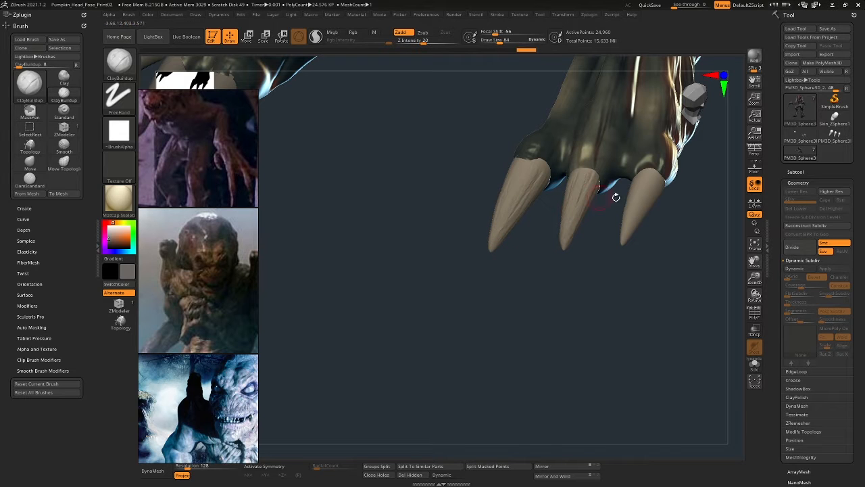
pyautogui.moveTo(627, 214); pyautogui.dragTo(630, 211, button='right')
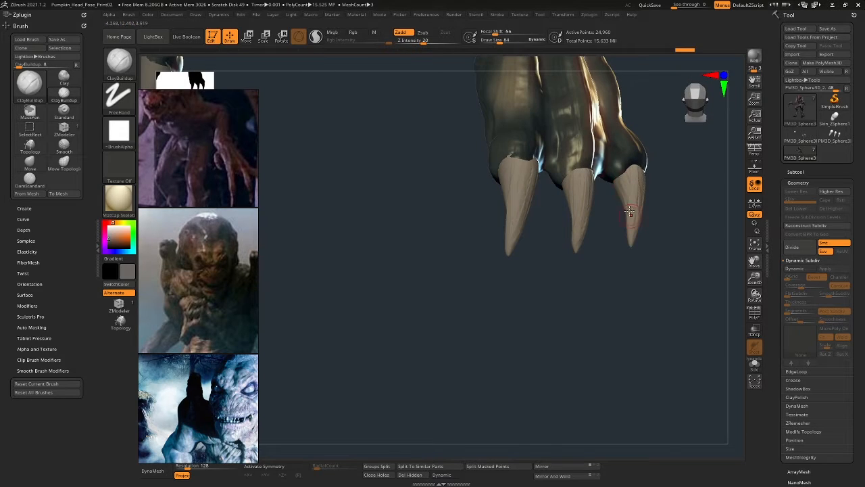
pyautogui.moveTo(630, 212); pyautogui.dragTo(629, 171)
pyautogui.moveTo(629, 172); pyautogui.dragTo(638, 222, button='right')
pyautogui.moveTo(637, 223); pyautogui.dragTo(660, 168)
pyautogui.moveTo(660, 168); pyautogui.dragTo(588, 184, button='right')
# - Build up cuticle folds on the body mesh around the toe claws with ClayBuildup at draw sizes 95 to 103 and smooth them
pyautogui.keyDown('alt'); pyautogui.click(591, 201); pyautogui.keyUp('alt')
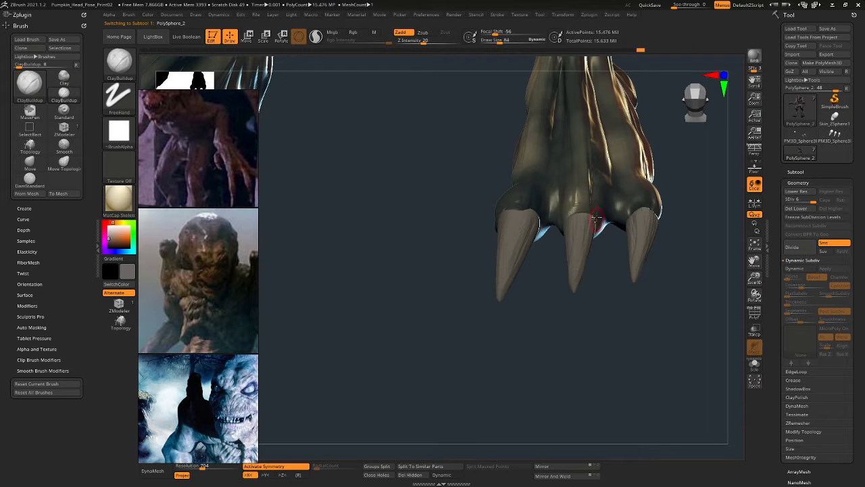
pyautogui.moveTo(572, 215)
pyautogui.mouseDown(button='right')
pyautogui.moveTo(637, 204)
pyautogui.moveTo(663, 227)
pyautogui.moveTo(622, 197)
pyautogui.moveTo(559, 184)
pyautogui.mouseUp(button='right')
pyautogui.press('space')
pyautogui.moveTo(567, 192); pyautogui.dragTo(561, 192)
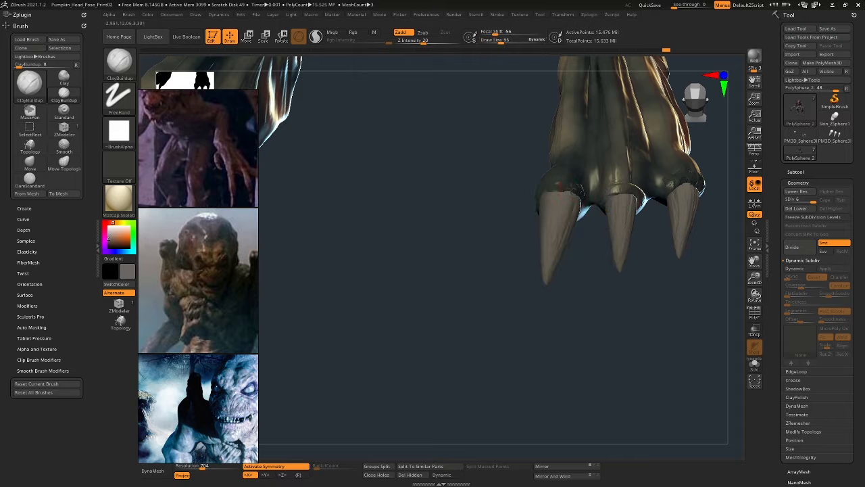
pyautogui.moveTo(563, 190)
pyautogui.mouseDown(button='right')
pyautogui.moveTo(554, 200)
pyautogui.moveTo(537, 198)
pyautogui.moveTo(591, 197)
pyautogui.moveTo(564, 185)
pyautogui.moveTo(568, 173)
pyautogui.mouseUp(button='right')
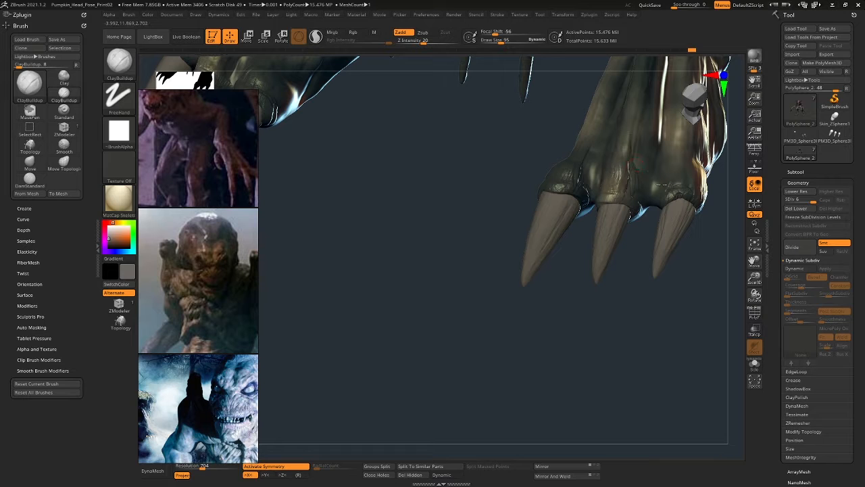
pyautogui.keyDown('alt'); pyautogui.moveTo(681, 169); pyautogui.dragTo(625, 245, button='right'); pyautogui.keyUp('alt')
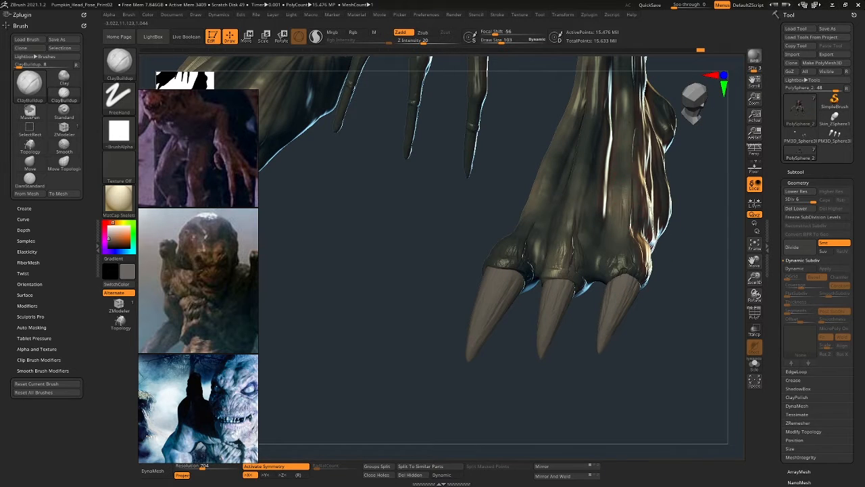
pyautogui.press('shift')
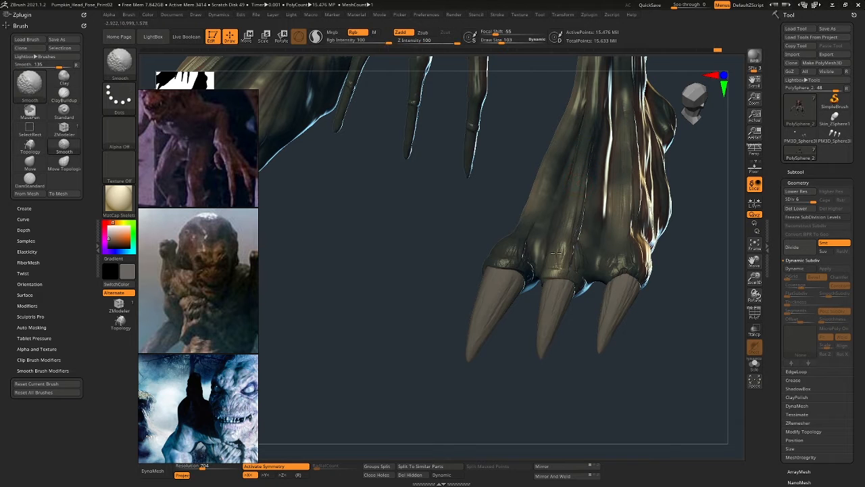
pyautogui.moveTo(632, 165); pyautogui.dragTo(576, 212, button='right')
pyautogui.moveTo(566, 169); pyautogui.dragTo(443, 150, button='right')
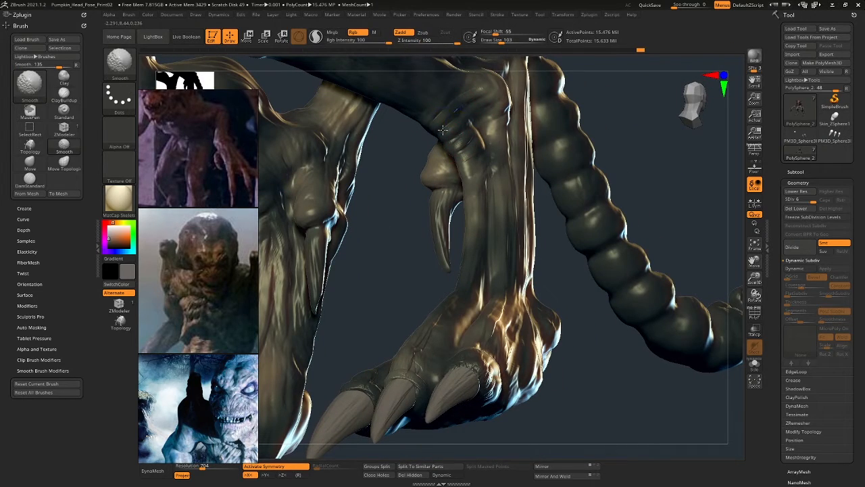
# - Switch to the Move brush at draw size 306 and review the head, arms and torso from both sides
pyautogui.moveTo(473, 135); pyautogui.dragTo(649, 173, button='right')
pyautogui.keyDown('ctrl'); pyautogui.moveTo(570, 162); pyautogui.dragTo(515, 181, button='right'); pyautogui.keyUp('ctrl')
pyautogui.press('space')
pyautogui.moveTo(508, 176); pyautogui.dragTo(506, 176)
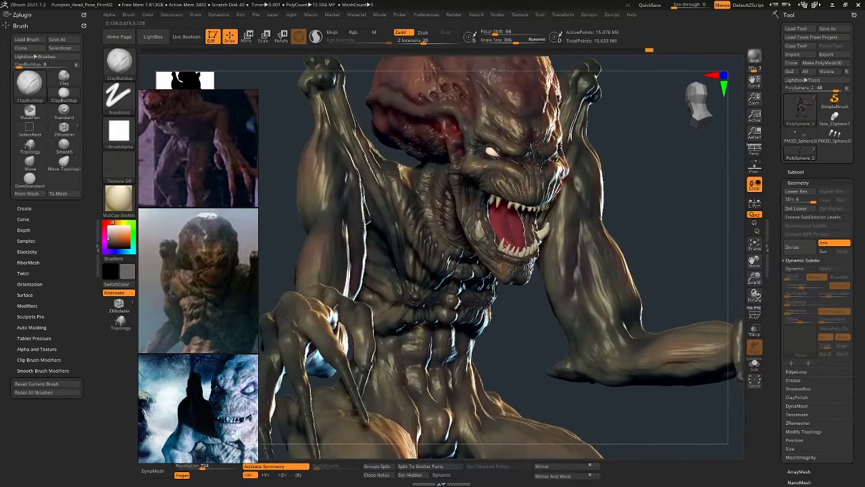
pyautogui.press('b')
pyautogui.press('m')
pyautogui.press('v')
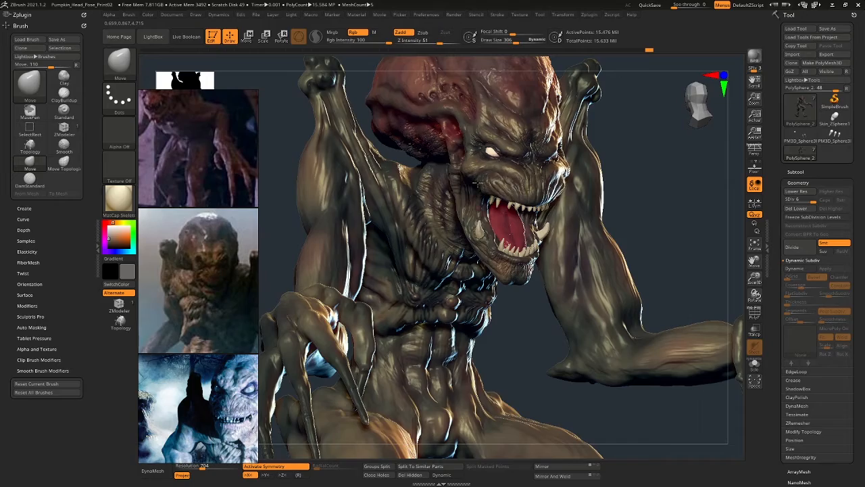
pyautogui.moveTo(516, 184)
pyautogui.mouseDown(button='right')
pyautogui.moveTo(505, 192)
pyautogui.moveTo(534, 196)
pyautogui.moveTo(521, 182)
pyautogui.mouseUp(button='right')
pyautogui.moveTo(532, 142); pyautogui.dragTo(503, 133, button='right')
pyautogui.moveTo(508, 166)
pyautogui.mouseDown(button='right')
pyautogui.moveTo(567, 118)
pyautogui.moveTo(624, 210)
pyautogui.mouseUp(button='right')
pyautogui.moveTo(613, 175)
pyautogui.mouseDown(button='right')
pyautogui.moveTo(604, 252)
pyautogui.moveTo(580, 254)
pyautogui.mouseUp(button='right')
pyautogui.moveTo(462, 236); pyautogui.dragTo(561, 197, button='right')
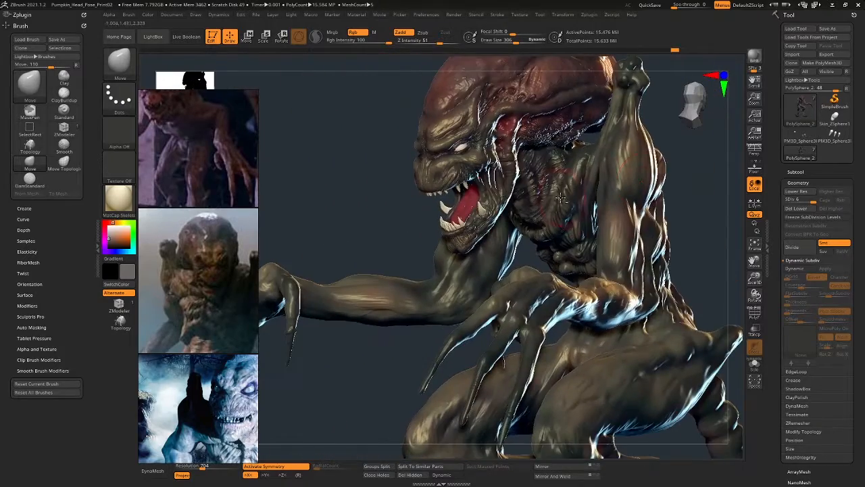
# - Turn on perspective and lift the upper lip above the front teeth with the Move brush at draw size 357
pyautogui.click(760, 153)
pyautogui.moveTo(497, 264)
pyautogui.keyDown('ctrl'); pyautogui.mouseDown(button='right')
pyautogui.moveTo(491, 200)
pyautogui.moveTo(534, 194)
pyautogui.moveTo(480, 187)
pyautogui.moveTo(524, 195)
pyautogui.mouseUp(button='right'); pyautogui.keyUp('ctrl')
pyautogui.press('space')
pyautogui.moveTo(481, 181); pyautogui.dragTo(485, 181)
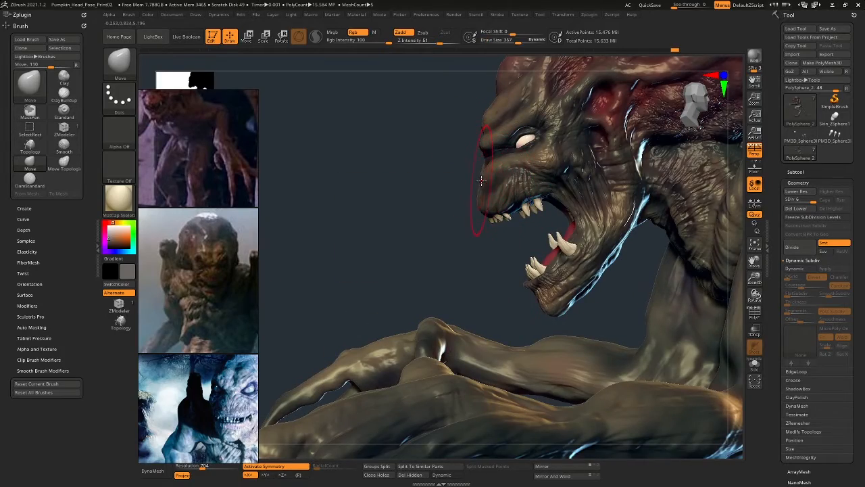
pyautogui.moveTo(477, 181)
pyautogui.mouseDown(button='right')
pyautogui.moveTo(502, 172)
pyautogui.moveTo(499, 203)
pyautogui.mouseUp(button='right')
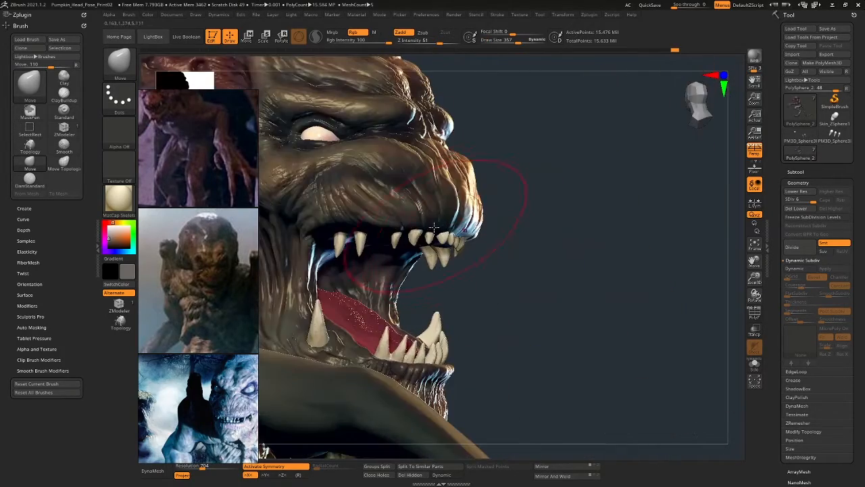
pyautogui.moveTo(416, 229); pyautogui.dragTo(415, 222)
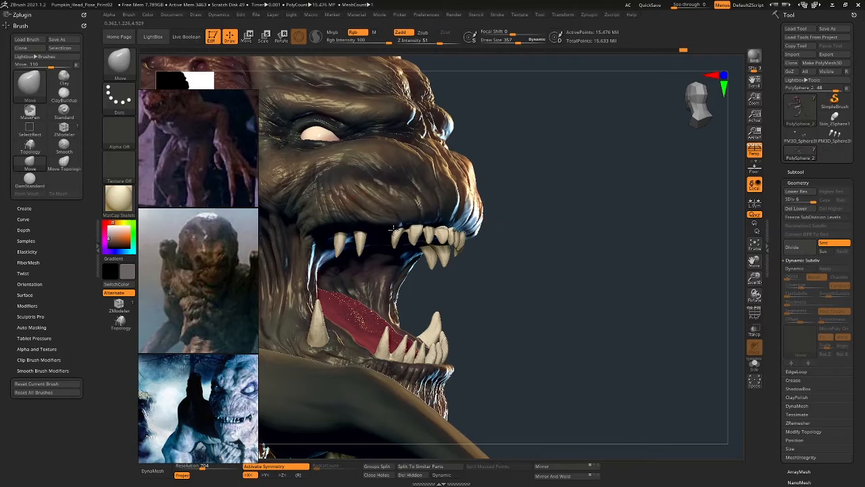
pyautogui.moveTo(436, 232)
pyautogui.mouseDown(button='right')
pyautogui.moveTo(420, 236)
pyautogui.moveTo(432, 177)
pyautogui.mouseUp(button='right')
# - Render the full figure and save the project under the new name Pumpkin_Head_Pose_Print03
pyautogui.moveTo(554, 186); pyautogui.dragTo(604, 181, button='right')
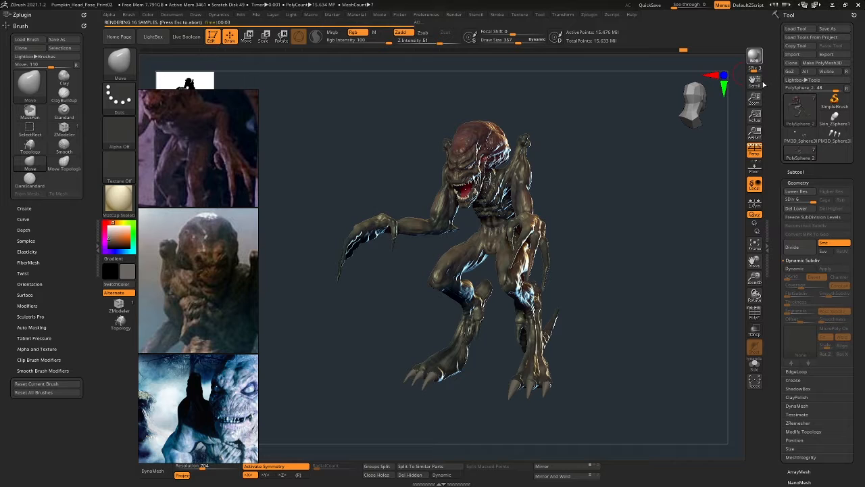
pyautogui.click(257, 15)
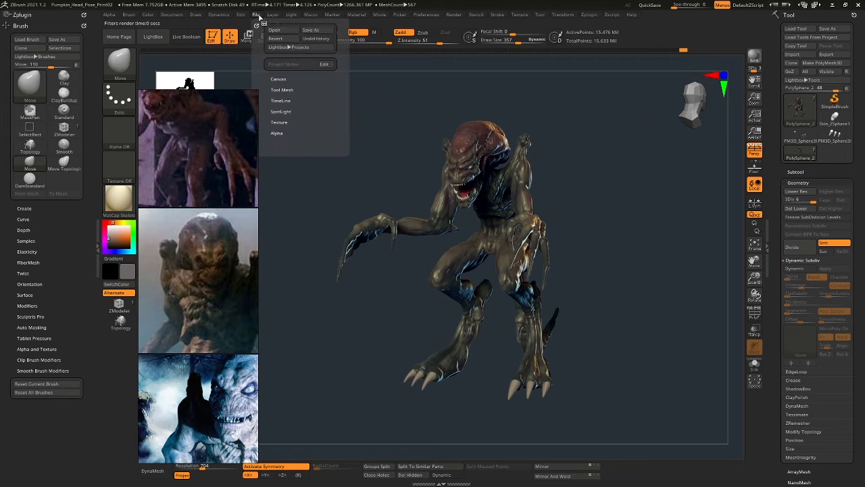
pyautogui.click(310, 30)
pyautogui.click(426, 285)
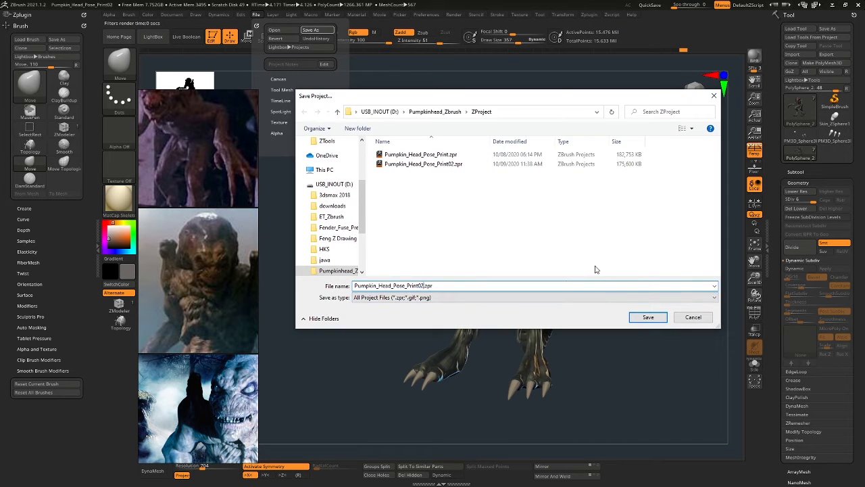
pyautogui.press('Return')
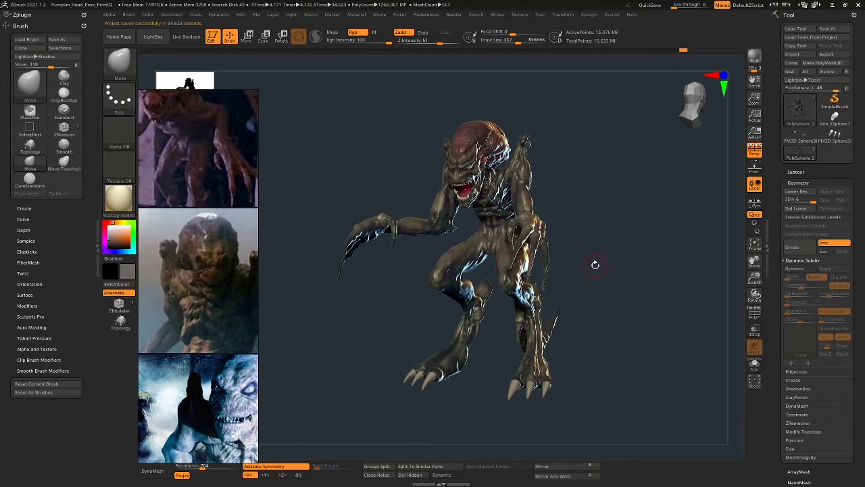
# - Compare the full figure from the front with the Pumpkinhead reference images
pyautogui.moveTo(622, 187)
pyautogui.mouseDown()
pyautogui.moveTo(639, 198)
pyautogui.moveTo(622, 178)
pyautogui.moveTo(664, 180)
pyautogui.moveTo(667, 193)
pyautogui.moveTo(640, 175)
pyautogui.moveTo(638, 196)
pyautogui.mouseUp()
pyautogui.scroll(5, 203, 207)
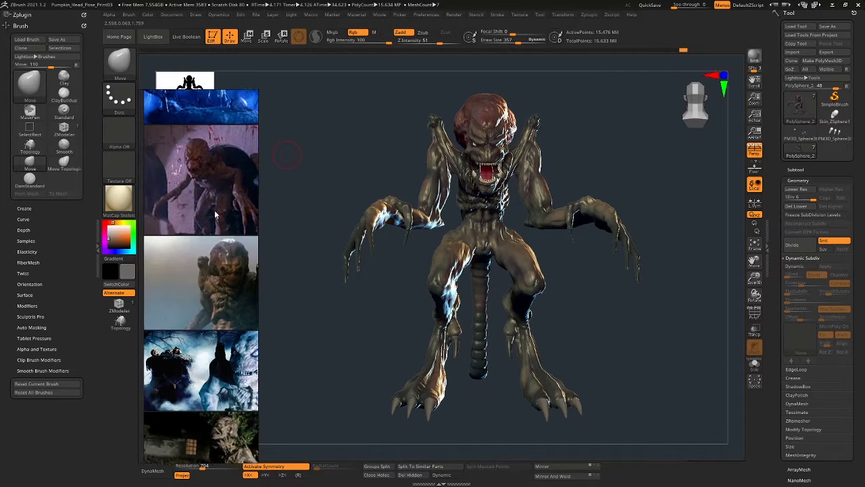
pyautogui.scroll(-10, 198, 208)
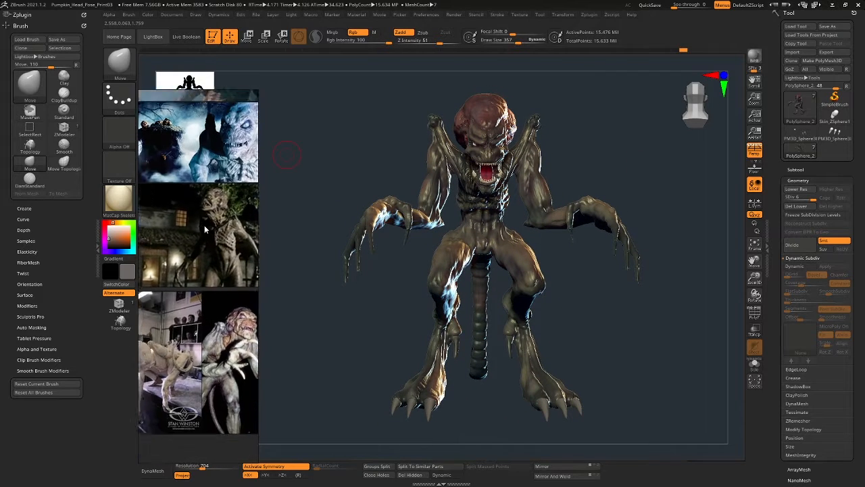
pyautogui.scroll(6, 196, 308)
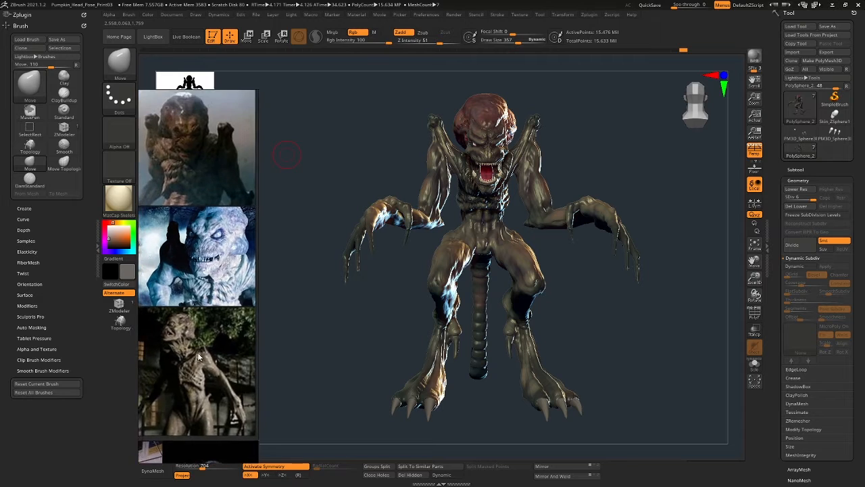
pyautogui.scroll(-1, 205, 303)
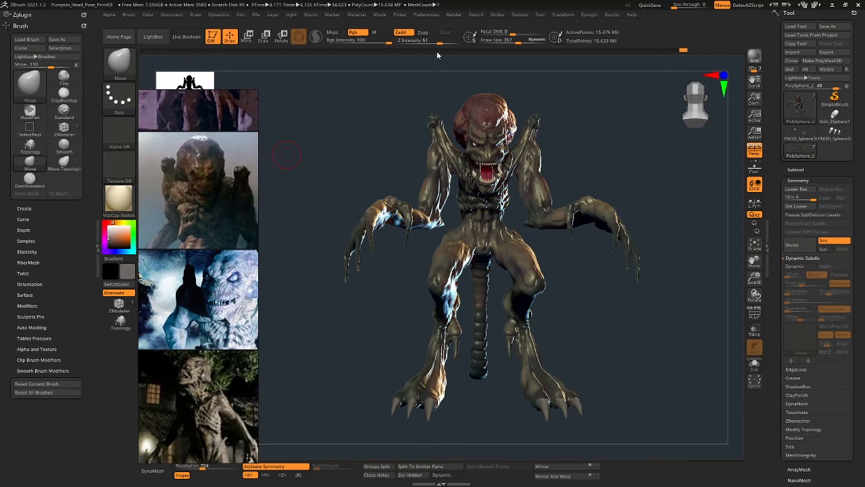
# - Create a low-resolution TPoseMesh of the creature with Transpose Master for posing
pyautogui.click(22, 15)
pyautogui.click(32, 169)
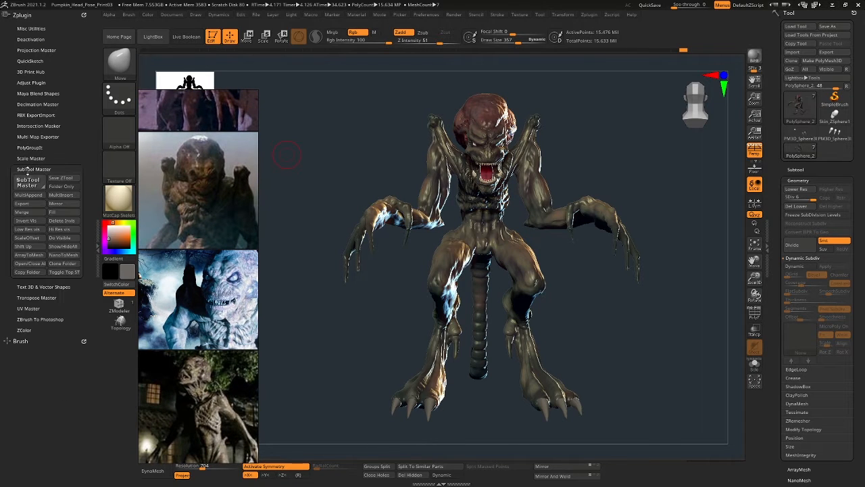
pyautogui.click(30, 297)
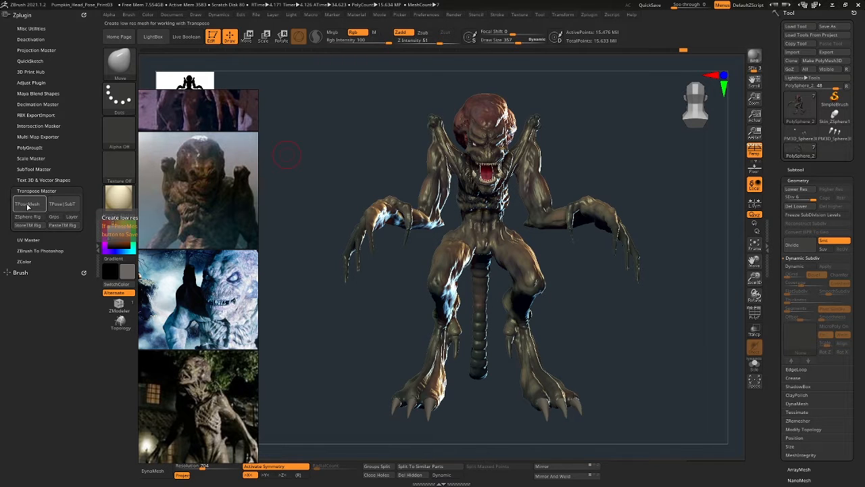
pyautogui.click(27, 205)
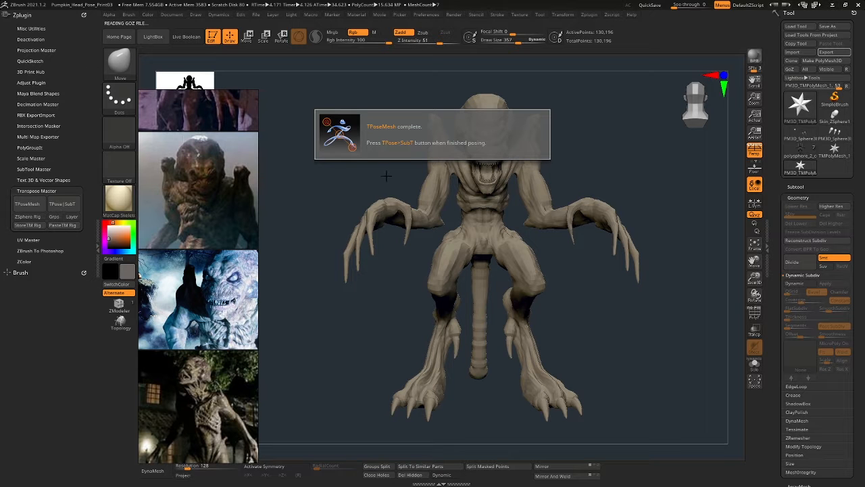
# - Mask everything except the creature's right arm with a topological mask in Move mode and soften the mask edge
pyautogui.moveTo(352, 157); pyautogui.dragTo(390, 164)
pyautogui.keyDown('alt'); pyautogui.moveTo(502, 157); pyautogui.dragTo(482, 177, button='right'); pyautogui.keyUp('alt')
pyautogui.moveTo(481, 177); pyautogui.dragTo(406, 164, button='right')
pyautogui.click(248, 38)
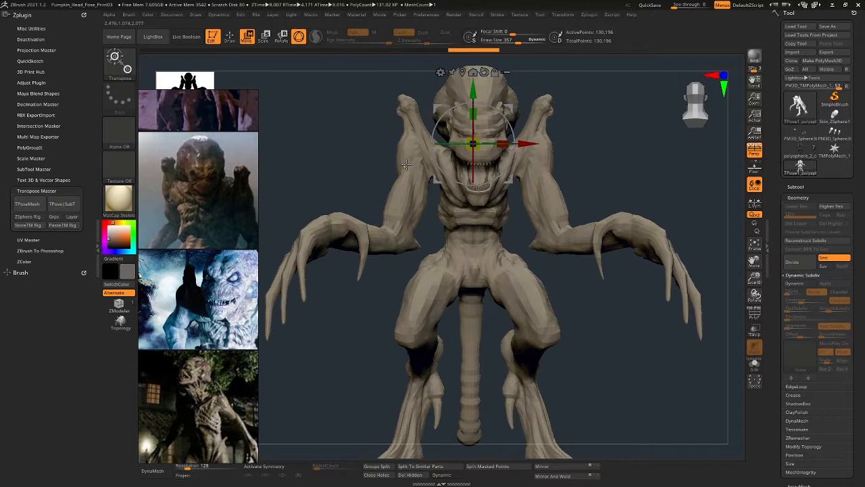
pyautogui.keyDown('ctrl'); pyautogui.moveTo(406, 164); pyautogui.dragTo(409, 186); pyautogui.keyUp('ctrl')
pyautogui.moveTo(409, 185); pyautogui.dragTo(449, 196, button='right')
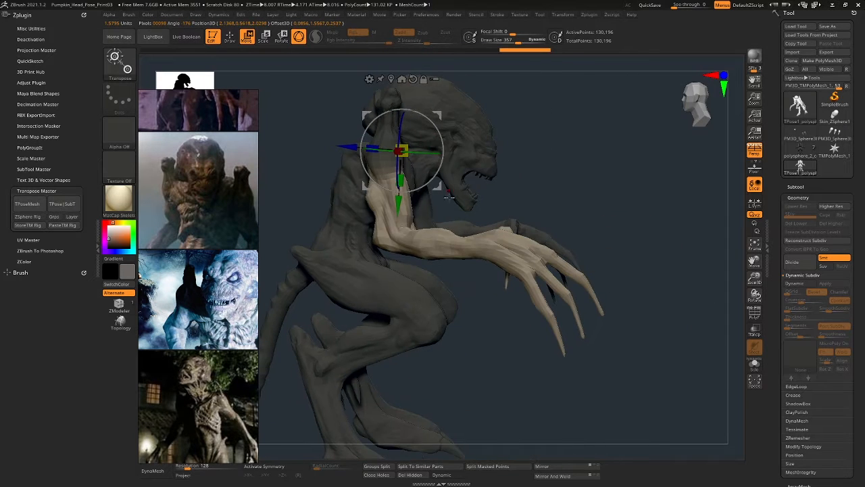
pyautogui.keyDown('ctrl'); pyautogui.click(399, 228); pyautogui.keyUp('ctrl')
pyautogui.keyDown('shift'); pyautogui.moveTo(400, 227); pyautogui.dragTo(439, 221, button='right'); pyautogui.keyUp('shift')
# - Turn off perspective, realign the gizmo at the right shoulder and rotate the right arm down beside the body
pyautogui.click(751, 152)
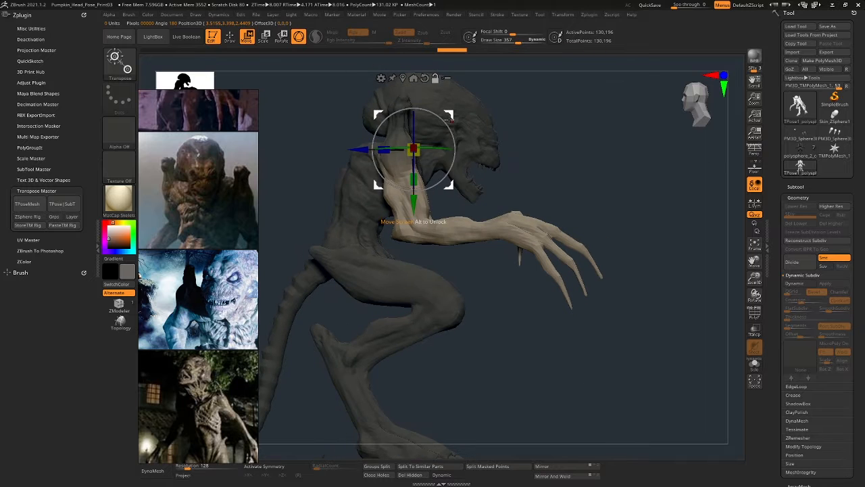
pyautogui.keyDown('alt'); pyautogui.moveTo(453, 117); pyautogui.dragTo(440, 125); pyautogui.keyUp('alt')
pyautogui.keyDown('alt'); pyautogui.click(395, 141); pyautogui.keyUp('alt')
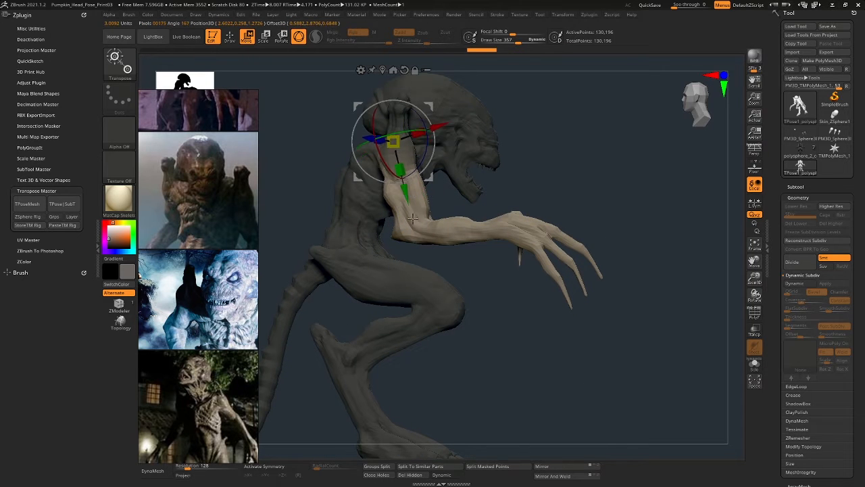
pyautogui.keyDown('alt'); pyautogui.click(405, 70); pyautogui.keyUp('alt')
pyautogui.keyDown('alt'); pyautogui.moveTo(416, 106); pyautogui.dragTo(411, 145); pyautogui.keyUp('alt')
pyautogui.moveTo(412, 145); pyautogui.dragTo(389, 141, button='right')
pyautogui.keyDown('alt'); pyautogui.moveTo(583, 147); pyautogui.dragTo(568, 166, button='right'); pyautogui.keyUp('alt')
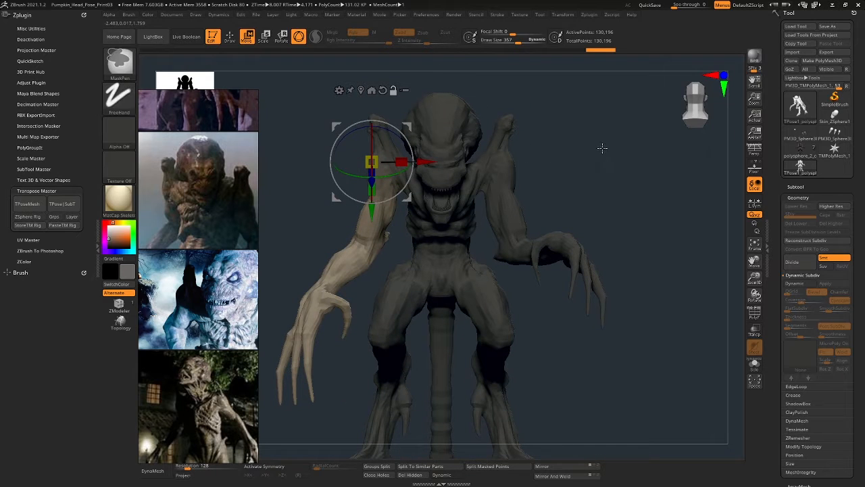
# - Clear the mask and isolate the creature's left arm with a topological mask
pyautogui.keyDown('ctrl'); pyautogui.moveTo(602, 146); pyautogui.dragTo(609, 155); pyautogui.keyUp('ctrl')
pyautogui.keyDown('ctrl'); pyautogui.moveTo(638, 110); pyautogui.dragTo(489, 203); pyautogui.keyUp('ctrl')
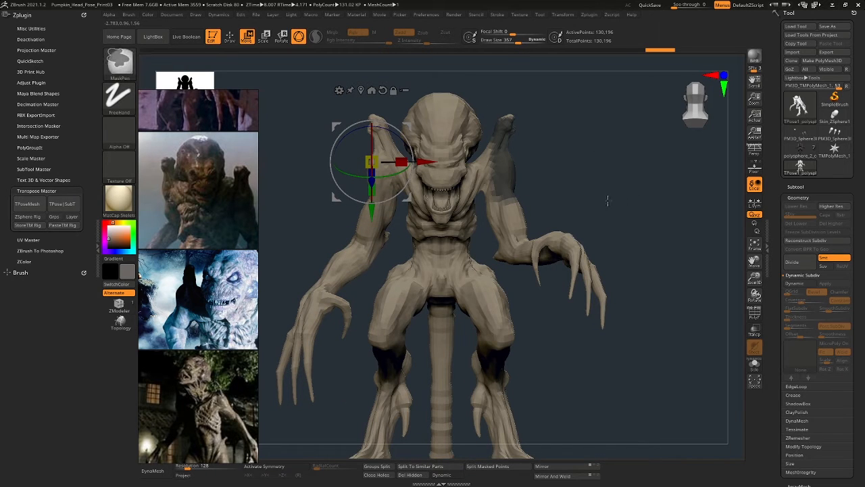
pyautogui.keyDown('ctrl'); pyautogui.moveTo(469, 175); pyautogui.dragTo(499, 161); pyautogui.keyUp('ctrl')
pyautogui.keyDown('ctrl'); pyautogui.moveTo(435, 245); pyautogui.dragTo(473, 230); pyautogui.keyUp('ctrl')
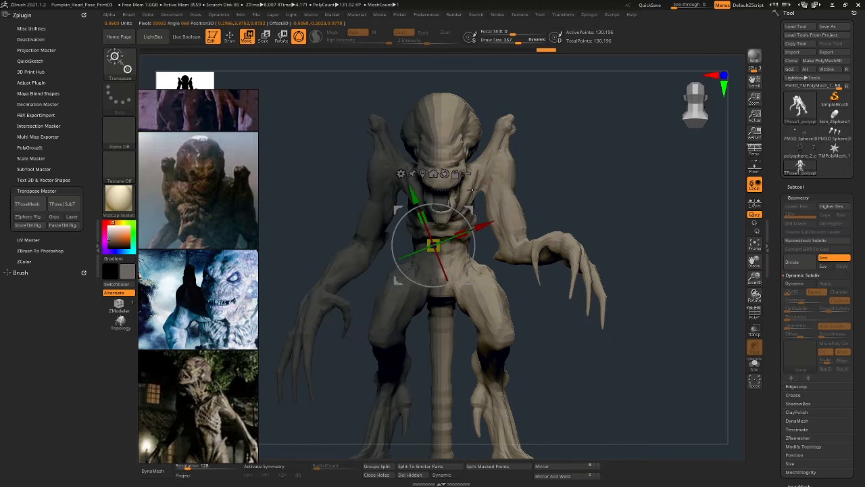
pyautogui.keyDown('ctrl'); pyautogui.moveTo(467, 188); pyautogui.dragTo(517, 155); pyautogui.keyUp('ctrl')
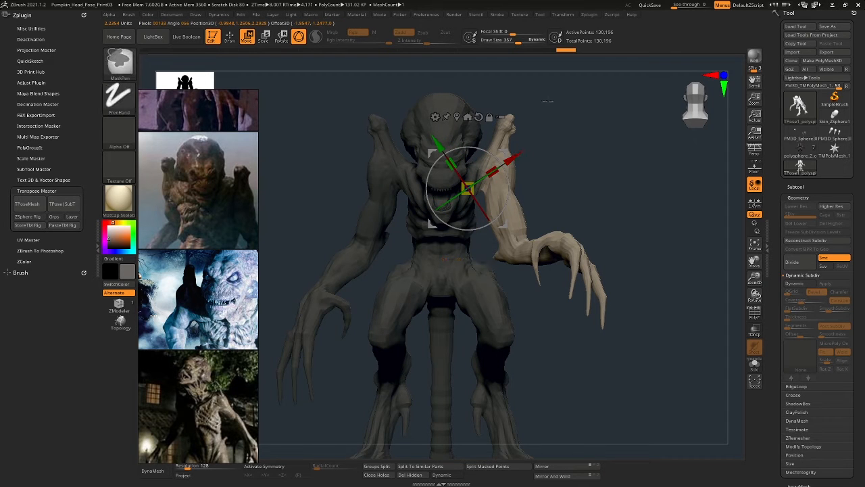
pyautogui.keyDown('ctrl'); pyautogui.keyDown('alt'); pyautogui.moveTo(488, 190); pyautogui.dragTo(487, 191); pyautogui.keyUp('alt'); pyautogui.keyUp('ctrl')
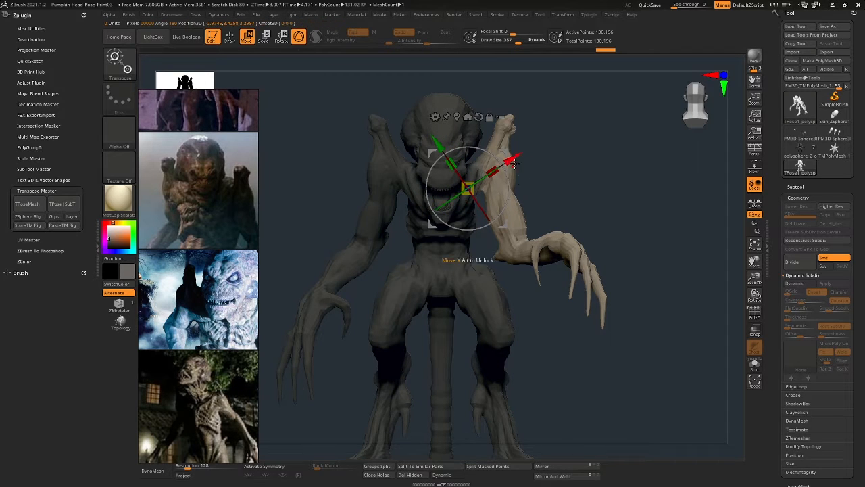
pyautogui.moveTo(588, 180)
pyautogui.mouseDown()
pyautogui.moveTo(536, 172)
pyautogui.moveTo(586, 178)
pyautogui.mouseUp()
pyautogui.hotkey('ctrl', 'z')
pyautogui.keyDown('ctrl'); pyautogui.moveTo(575, 137); pyautogui.dragTo(513, 237); pyautogui.keyUp('ctrl')
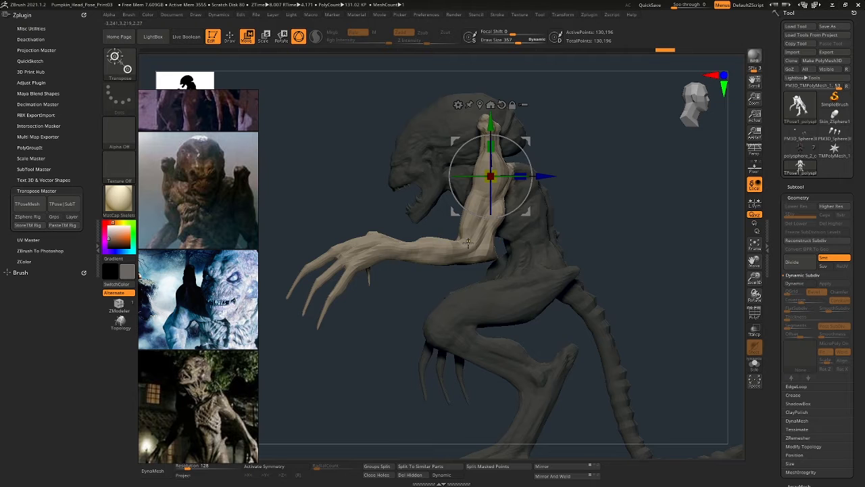
# - Set the gizmo pivot at the left shoulder and rotate the left arm down and back so the hand hangs
pyautogui.moveTo(618, 177); pyautogui.dragTo(580, 165)
pyautogui.keyDown('ctrl'); pyautogui.moveTo(631, 122); pyautogui.dragTo(507, 231); pyautogui.keyUp('ctrl')
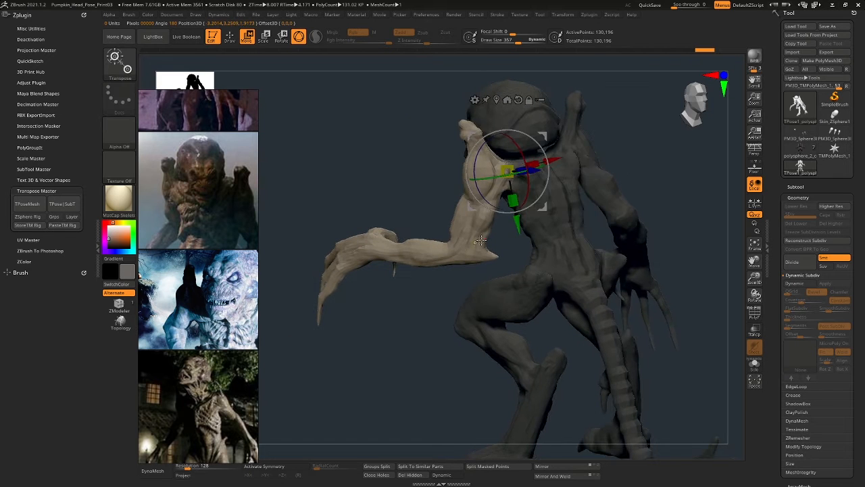
pyautogui.moveTo(528, 144); pyautogui.dragTo(537, 167)
pyautogui.moveTo(504, 170); pyautogui.dragTo(503, 167)
pyautogui.moveTo(534, 168)
pyautogui.mouseDown()
pyautogui.moveTo(543, 169)
pyautogui.moveTo(530, 169)
pyautogui.mouseUp()
pyautogui.moveTo(504, 168); pyautogui.dragTo(514, 150)
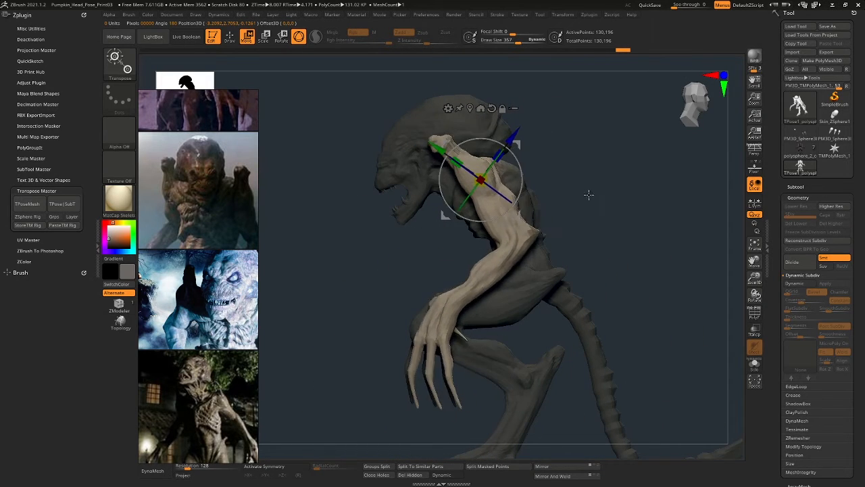
pyautogui.moveTo(589, 193); pyautogui.dragTo(571, 134)
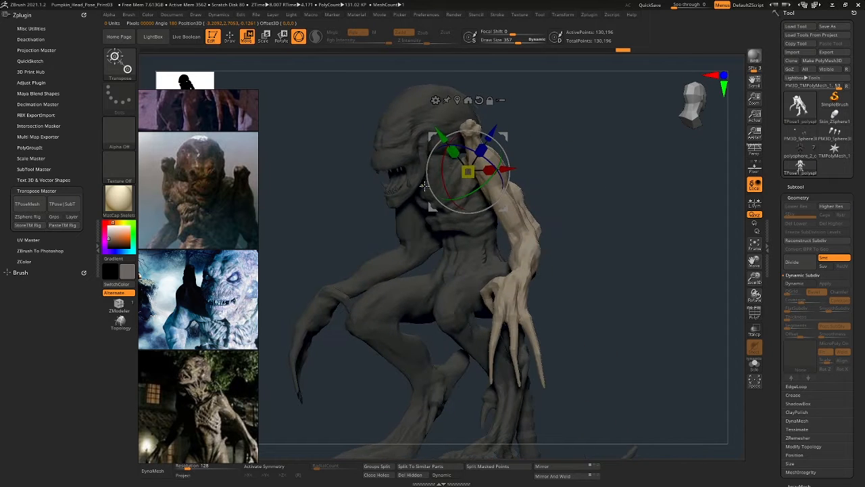
# - Replace the arm mask with a topological mask that leaves only the creature's head and jaw free
pyautogui.keyDown('ctrl'); pyautogui.moveTo(448, 222); pyautogui.dragTo(450, 286); pyautogui.keyUp('ctrl')
pyautogui.keyDown('ctrl'); pyautogui.moveTo(415, 134); pyautogui.dragTo(452, 183); pyautogui.keyUp('ctrl')
pyautogui.moveTo(551, 202); pyautogui.dragTo(466, 310)
pyautogui.hotkey('ctrl', 'i')
pyautogui.moveTo(495, 101); pyautogui.dragTo(483, 131)
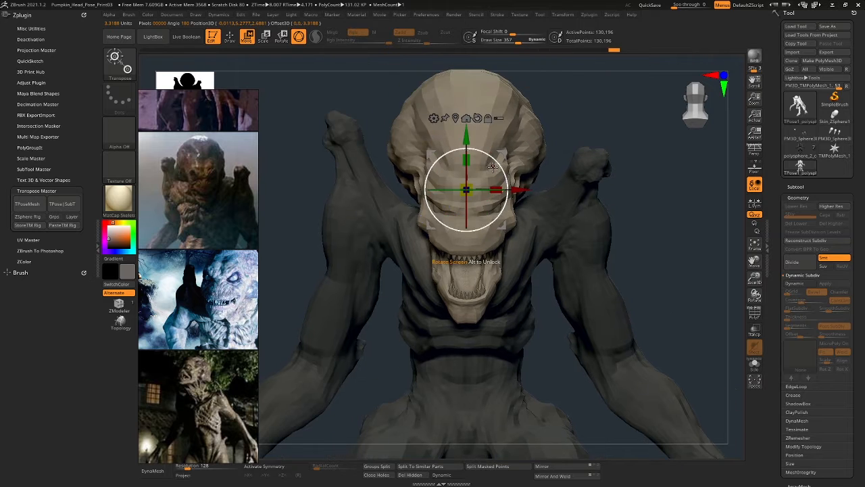
# - Place the gizmo pivot at the base of the head and tilt the head forward or back in side view
pyautogui.moveTo(493, 167); pyautogui.dragTo(575, 163)
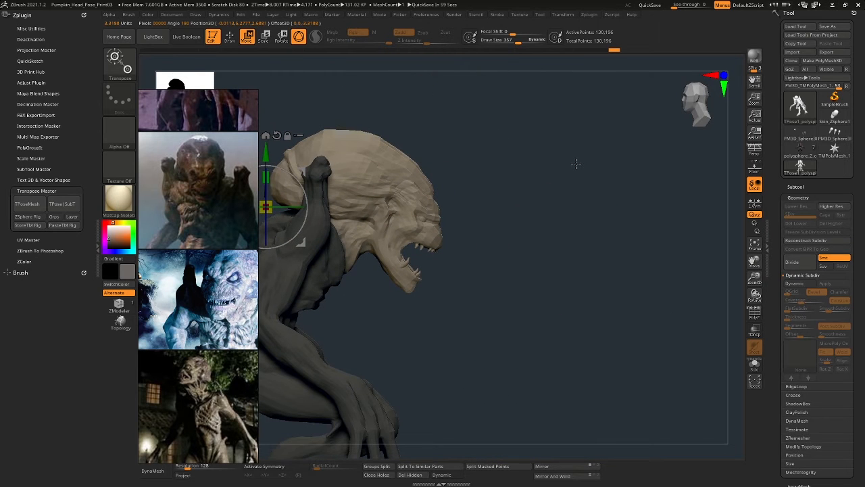
pyautogui.keyDown('alt'); pyautogui.moveTo(427, 233); pyautogui.dragTo(508, 204, button='right'); pyautogui.keyUp('alt')
pyautogui.keyDown('alt'); pyautogui.moveTo(390, 142); pyautogui.dragTo(476, 164); pyautogui.keyUp('alt')
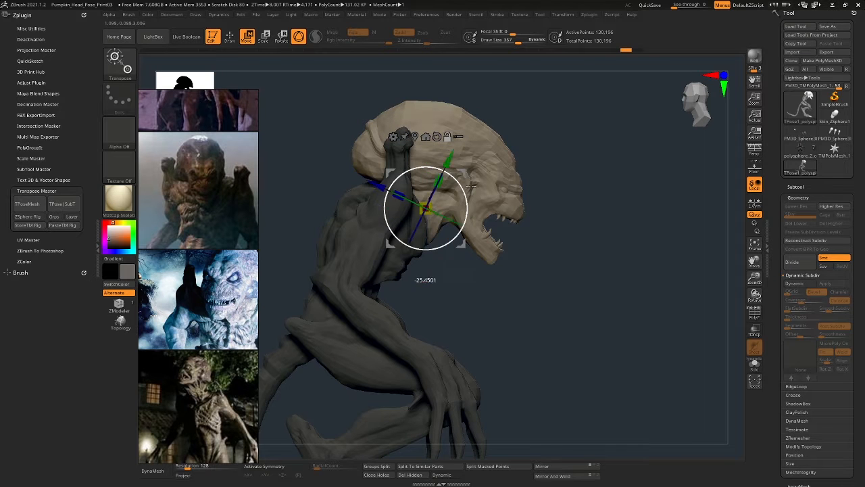
pyautogui.moveTo(480, 190); pyautogui.dragTo(370, 182, button='right')
pyautogui.moveTo(497, 177); pyautogui.dragTo(482, 158, button='right')
pyautogui.moveTo(483, 158); pyautogui.dragTo(496, 157)
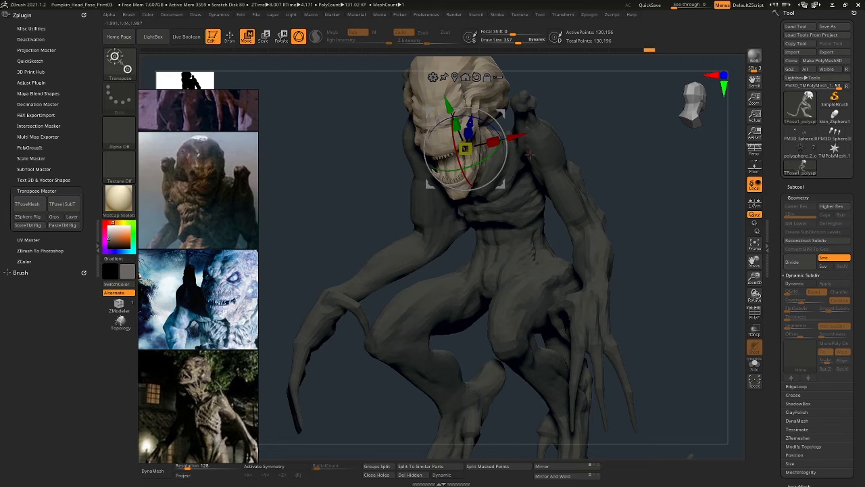
# - Turn the head sideways about the neck pivot and undo the last trial rotations
pyautogui.moveTo(530, 167); pyautogui.dragTo(453, 222, button='right')
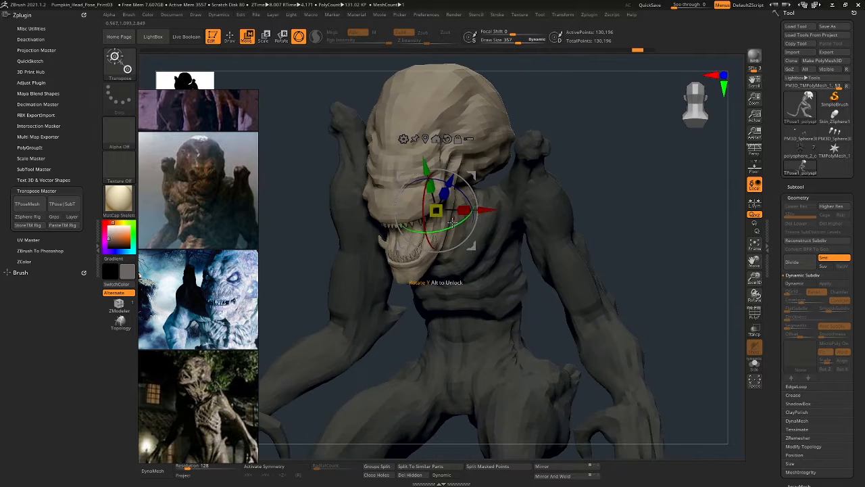
pyautogui.moveTo(434, 211); pyautogui.dragTo(435, 214)
pyautogui.moveTo(434, 214); pyautogui.dragTo(517, 206, button='right')
pyautogui.moveTo(442, 166); pyautogui.dragTo(448, 180)
pyautogui.moveTo(448, 180); pyautogui.dragTo(449, 178, button='right')
pyautogui.hotkey('ctrl', 'z')
pyautogui.moveTo(666, 227); pyautogui.dragTo(605, 237, button='right')
pyautogui.hotkey('ctrl', 'z')
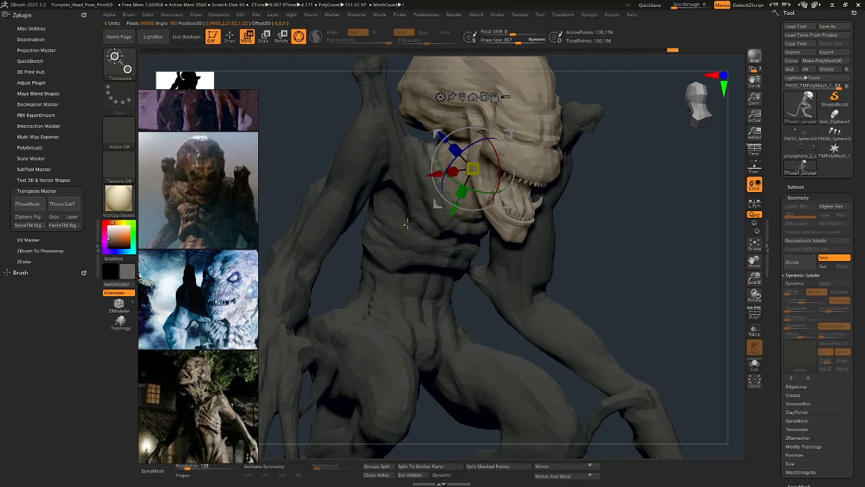
# - Refine the head's tilt and roll so the face points down toward the creature's left shoulder
pyautogui.moveTo(424, 197)
pyautogui.mouseDown(button='right')
pyautogui.moveTo(462, 205)
pyautogui.moveTo(388, 217)
pyautogui.moveTo(460, 232)
pyautogui.mouseUp(button='right')
pyautogui.hotkey('ctrl', 'z')
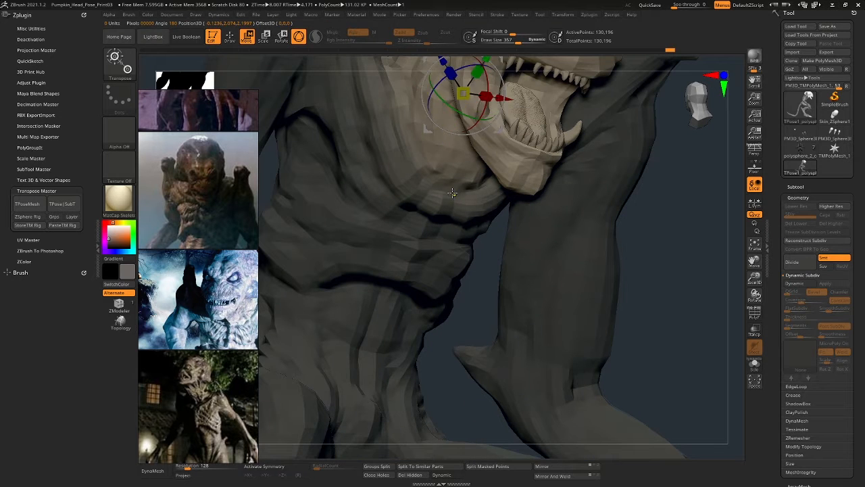
pyautogui.moveTo(452, 192)
pyautogui.mouseDown(button='right')
pyautogui.moveTo(463, 181)
pyautogui.moveTo(469, 188)
pyautogui.moveTo(454, 177)
pyautogui.moveTo(467, 164)
pyautogui.moveTo(599, 225)
pyautogui.moveTo(464, 173)
pyautogui.moveTo(582, 196)
pyautogui.mouseUp(button='right')
pyautogui.hotkey('ctrl', 'shift', 'z')
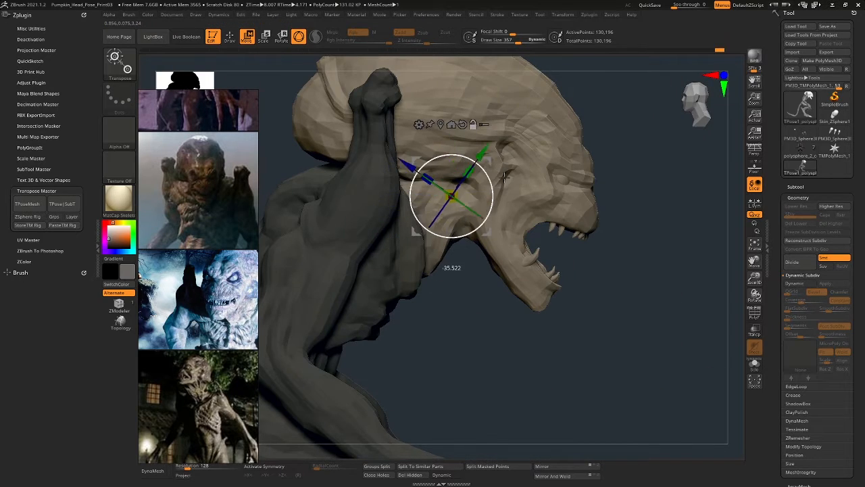
pyautogui.moveTo(504, 176); pyautogui.dragTo(485, 160, button='right')
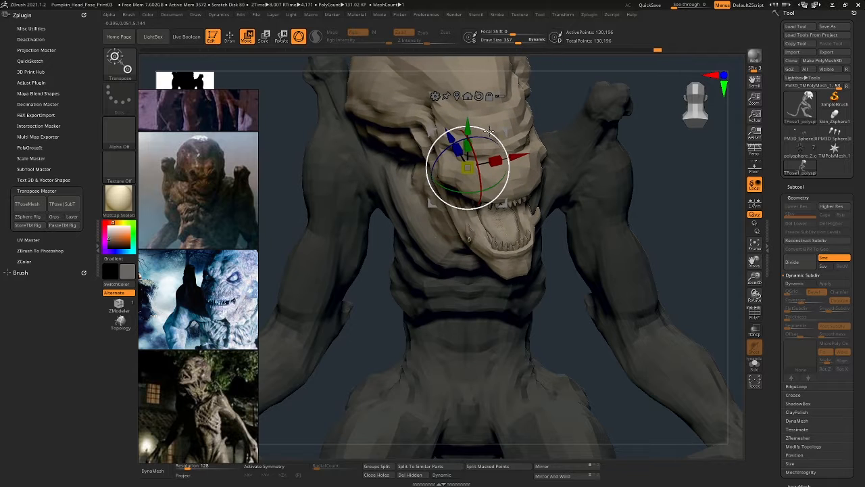
pyautogui.moveTo(489, 131); pyautogui.dragTo(494, 133)
pyautogui.moveTo(428, 167); pyautogui.dragTo(429, 168)
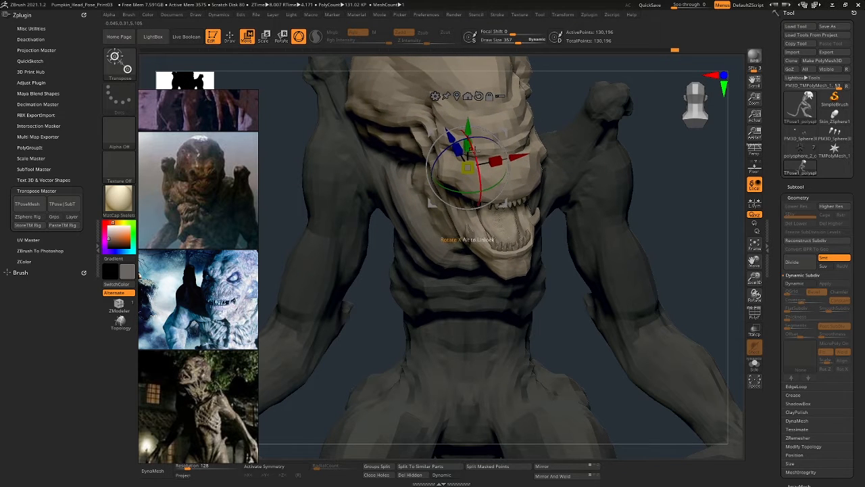
pyautogui.moveTo(487, 157); pyautogui.dragTo(533, 179, button='right')
pyautogui.moveTo(398, 184); pyautogui.dragTo(487, 177, button='right')
# - Isolate the thumb of the creature's right hand with a topological mask
pyautogui.keyDown('alt'); pyautogui.moveTo(584, 186); pyautogui.dragTo(622, 183, button='right'); pyautogui.keyUp('alt')
pyautogui.keyDown('alt'); pyautogui.moveTo(400, 233); pyautogui.dragTo(554, 152, button='right'); pyautogui.keyUp('alt')
pyautogui.keyDown('ctrl'); pyautogui.moveTo(555, 153); pyautogui.dragTo(676, 40, button='right'); pyautogui.keyUp('ctrl')
pyautogui.keyDown('ctrl'); pyautogui.moveTo(482, 179); pyautogui.dragTo(530, 190); pyautogui.keyUp('ctrl')
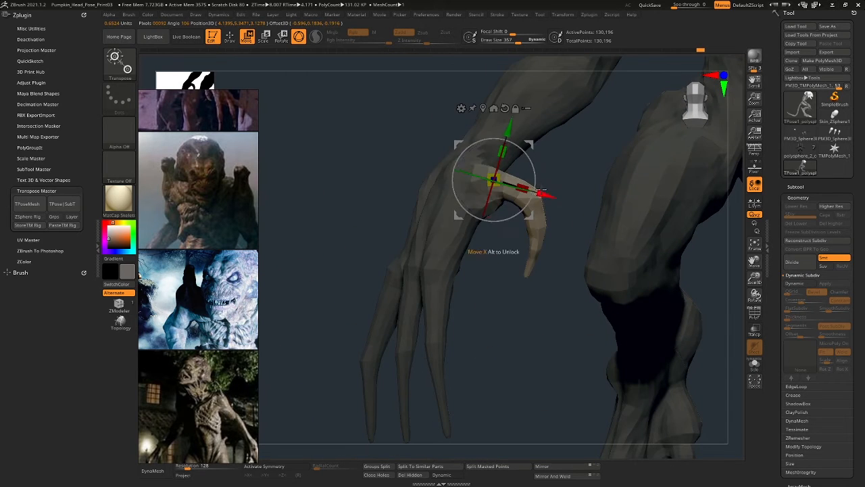
# - Isolate the outer segment of the right thumb and bend it about its joint
pyautogui.moveTo(525, 155); pyautogui.dragTo(545, 222, button='right')
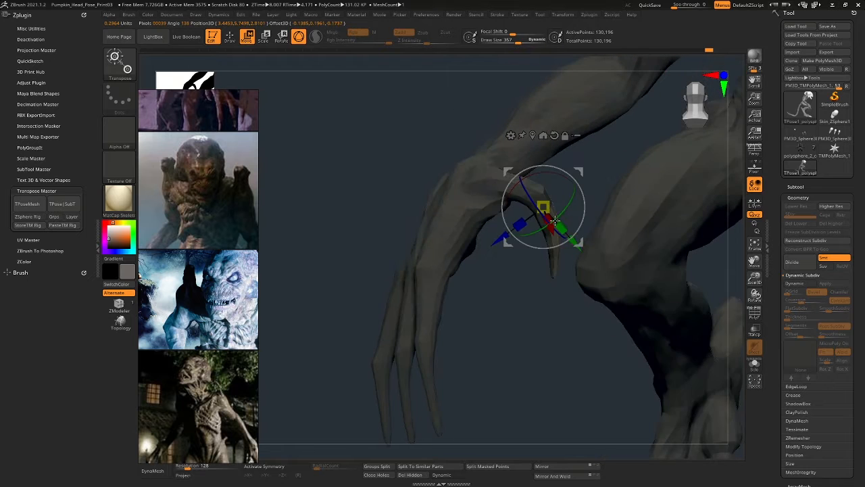
pyautogui.moveTo(555, 192); pyautogui.dragTo(560, 144, button='right')
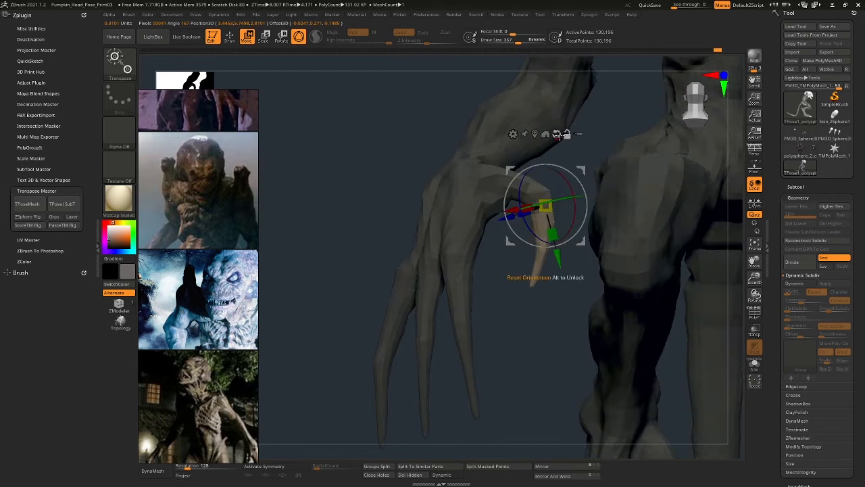
pyautogui.moveTo(546, 164); pyautogui.dragTo(548, 165)
pyautogui.moveTo(548, 166); pyautogui.dragTo(557, 191, button='right')
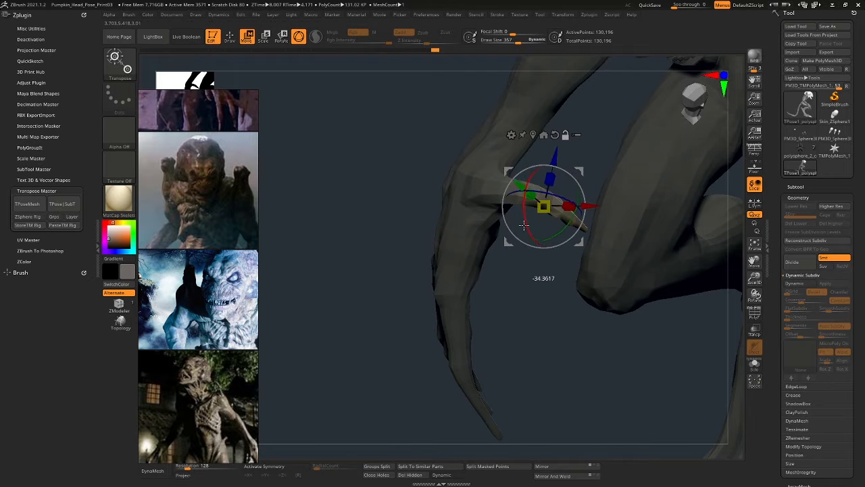
pyautogui.moveTo(524, 224); pyautogui.dragTo(541, 162, button='right')
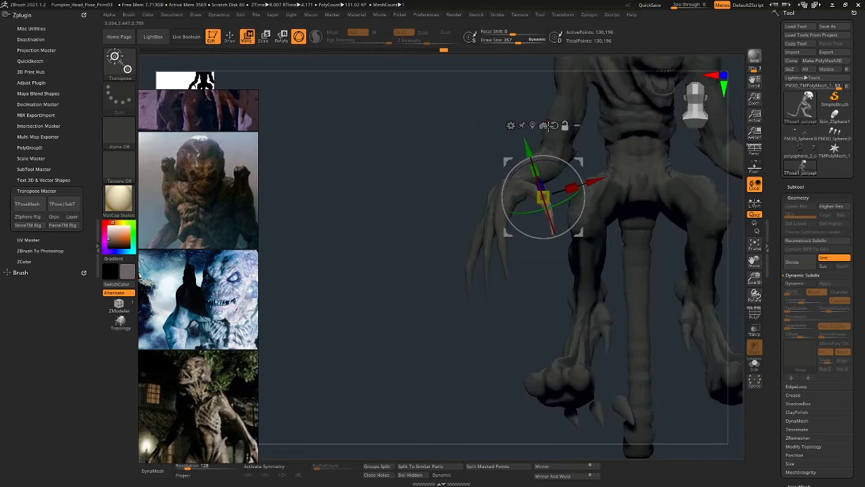
# - Isolate finger segments of the right hand one at a time with topological masks and rotate them at their joints
pyautogui.moveTo(527, 196); pyautogui.dragTo(587, 240, button='right')
pyautogui.keyDown('ctrl'); pyautogui.moveTo(540, 203); pyautogui.dragTo(545, 250); pyautogui.keyUp('ctrl')
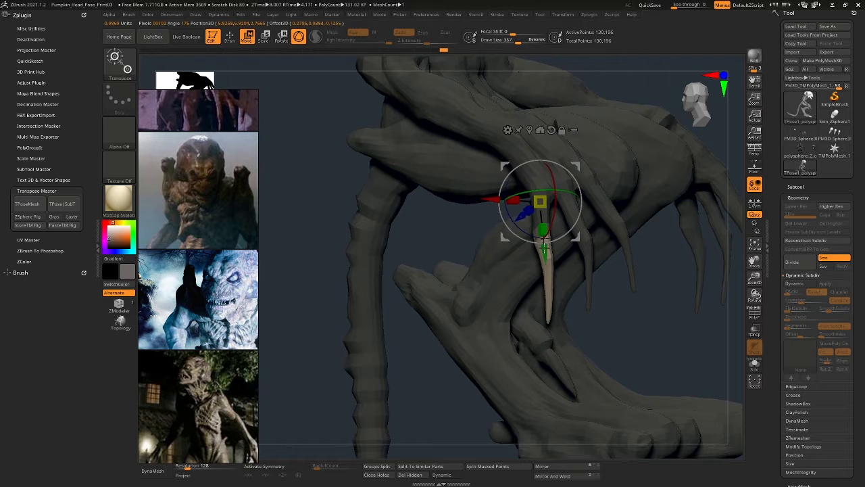
pyautogui.moveTo(541, 257); pyautogui.dragTo(536, 248, button='right')
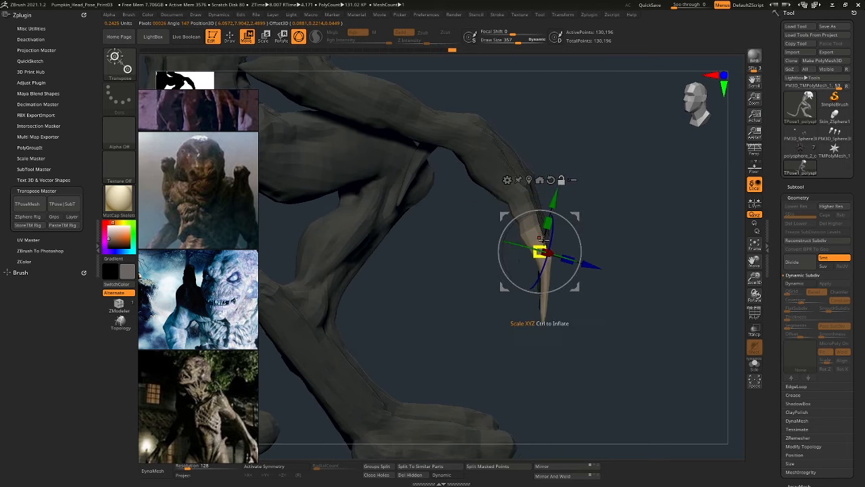
pyautogui.moveTo(551, 180); pyautogui.dragTo(545, 266, button='right')
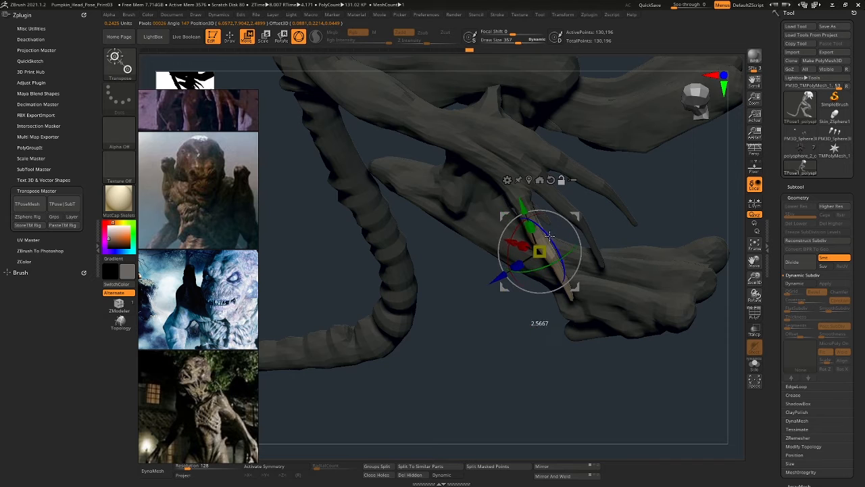
pyautogui.moveTo(553, 237); pyautogui.dragTo(463, 154, button='right')
pyautogui.keyDown('ctrl'); pyautogui.moveTo(462, 154); pyautogui.dragTo(494, 161); pyautogui.keyUp('ctrl')
pyautogui.moveTo(494, 161); pyautogui.dragTo(469, 143, button='right')
# - Mask the claws on both feet so that only the head stays unmasked
pyautogui.moveTo(718, 190); pyautogui.dragTo(624, 174, button='right')
pyautogui.click(476, 52)
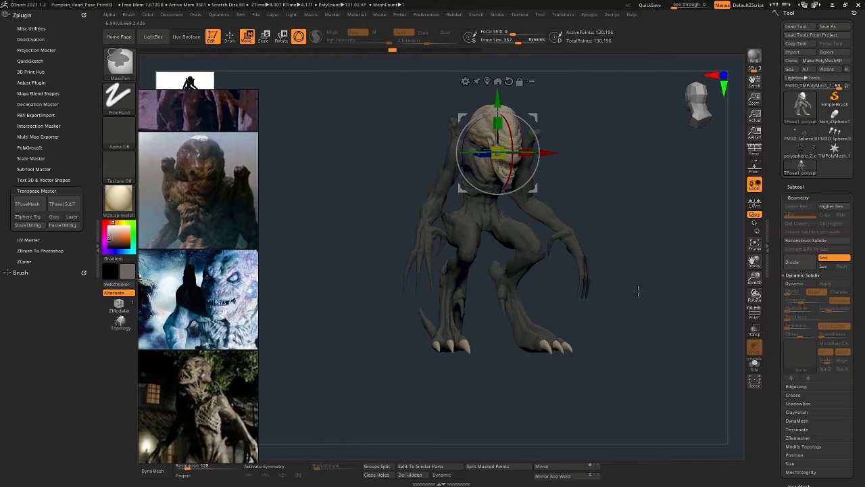
pyautogui.moveTo(638, 286)
pyautogui.keyDown('ctrl'); pyautogui.keyDown('shift'); pyautogui.mouseDown()
pyautogui.moveTo(383, 382)
pyautogui.moveTo(631, 317)
pyautogui.moveTo(384, 382)
pyautogui.mouseUp(); pyautogui.keyUp('shift'); pyautogui.keyUp('ctrl')
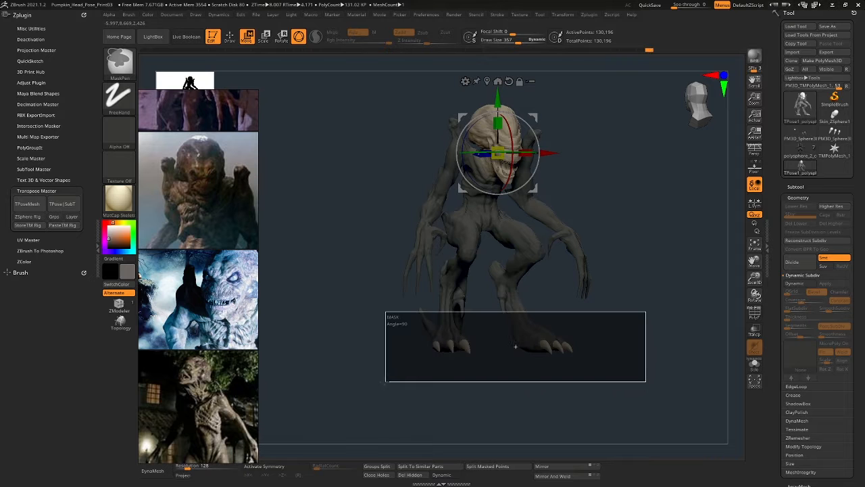
# - Adjust the head's turn and tilt about the neck again, working from side, three-quarter and front views
pyautogui.moveTo(534, 253); pyautogui.dragTo(587, 220, button='right')
pyautogui.keyDown('ctrl'); pyautogui.moveTo(587, 219); pyautogui.dragTo(562, 170, button='right'); pyautogui.keyUp('ctrl')
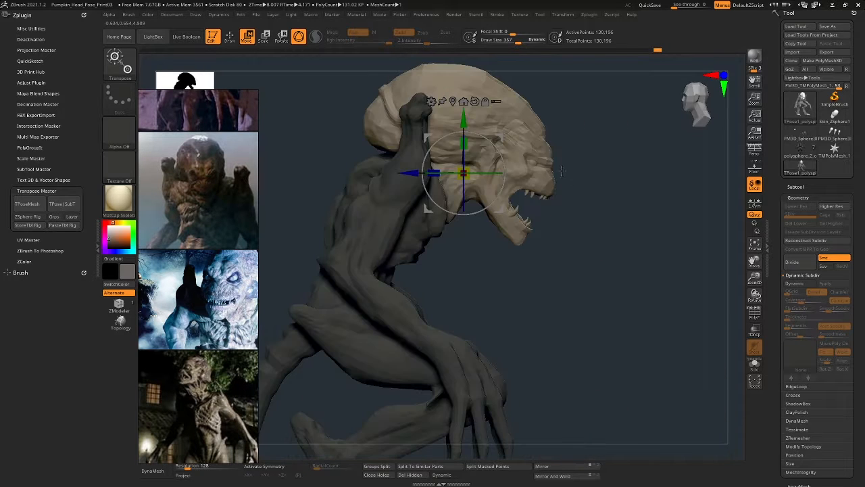
pyautogui.moveTo(501, 144); pyautogui.dragTo(477, 235, button='right')
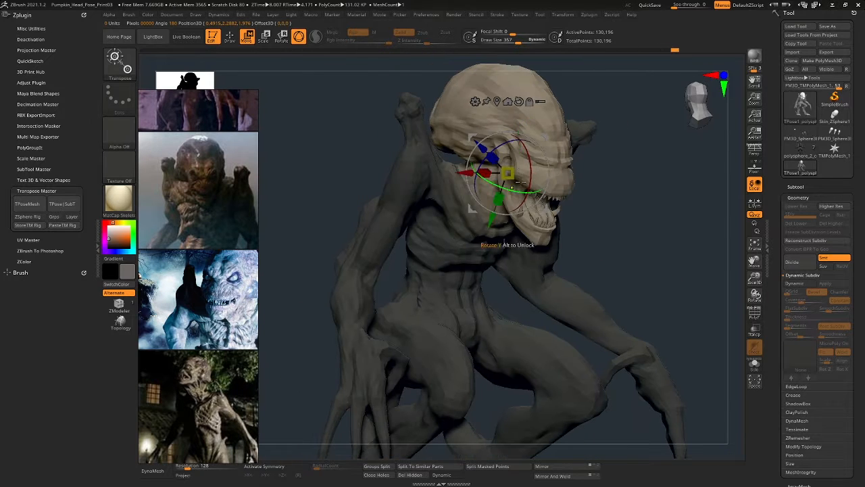
pyautogui.moveTo(519, 197); pyautogui.dragTo(558, 177, button='right')
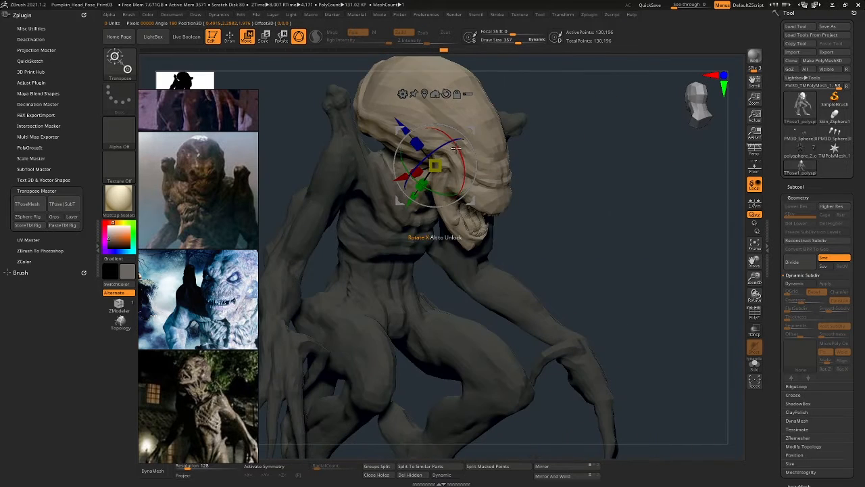
pyautogui.moveTo(439, 190); pyautogui.dragTo(445, 190)
pyautogui.keyDown('ctrl'); pyautogui.moveTo(560, 199); pyautogui.dragTo(583, 172, button='right'); pyautogui.keyUp('ctrl')
pyautogui.moveTo(437, 208); pyautogui.dragTo(435, 207)
pyautogui.moveTo(517, 193)
pyautogui.mouseDown(button='right')
pyautogui.moveTo(500, 193)
pyautogui.moveTo(524, 178)
pyautogui.mouseUp(button='right')
pyautogui.keyDown('ctrl'); pyautogui.moveTo(524, 177); pyautogui.dragTo(486, 170, button='right'); pyautogui.keyUp('ctrl')
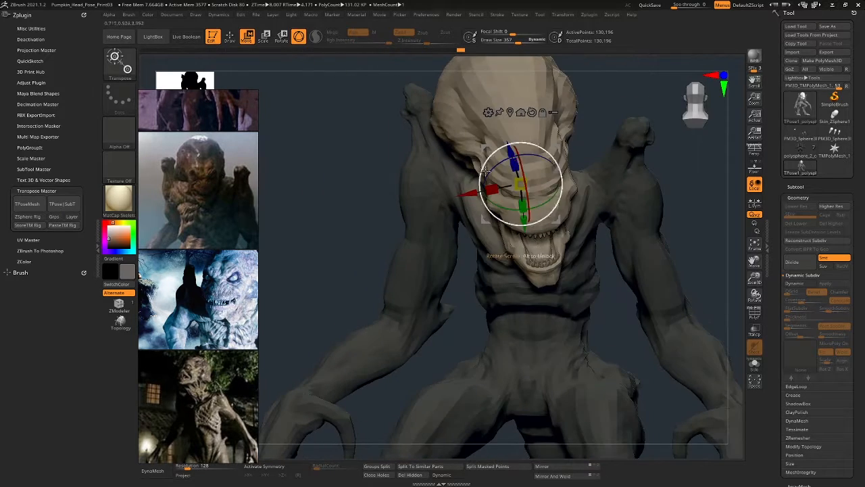
# - Mask the legs and tail and rotate the upper body upright about the waist by about 12 degrees in side view
pyautogui.keyDown('ctrl'); pyautogui.moveTo(691, 180); pyautogui.dragTo(596, 175, button='right'); pyautogui.keyUp('ctrl')
pyautogui.keyDown('ctrl'); pyautogui.moveTo(468, 233); pyautogui.dragTo(469, 214); pyautogui.keyUp('ctrl')
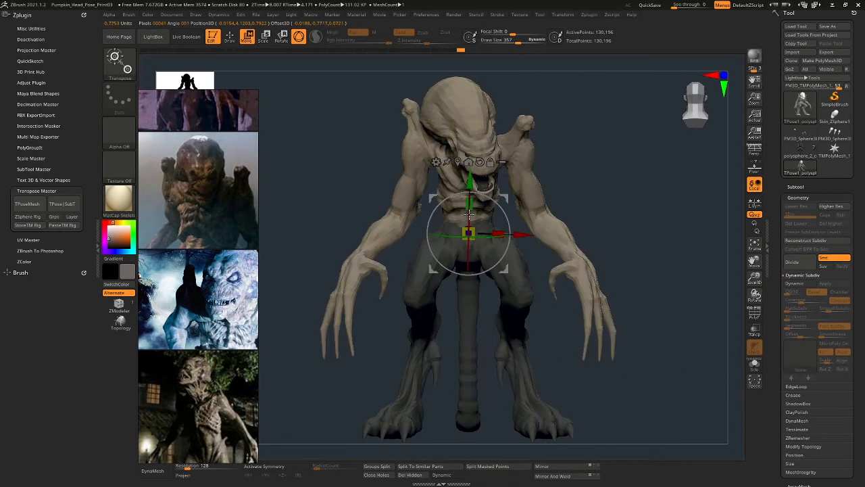
pyautogui.moveTo(453, 211); pyautogui.dragTo(482, 206, button='right')
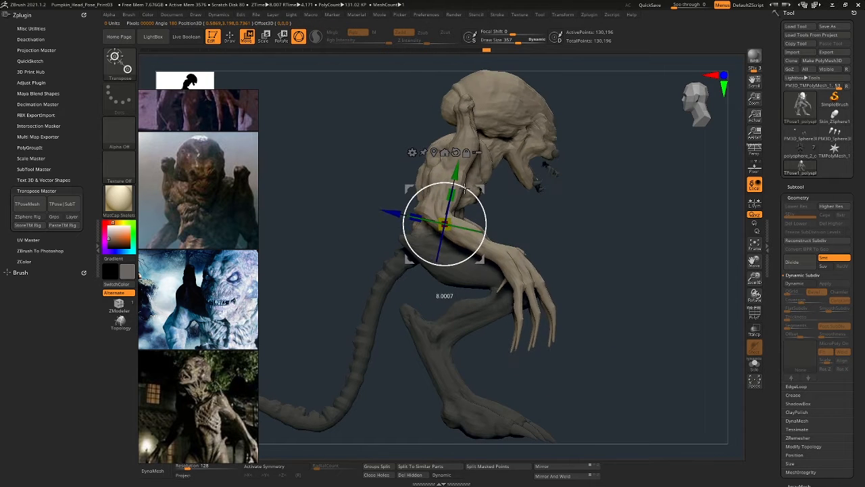
pyautogui.moveTo(479, 201); pyautogui.dragTo(477, 197)
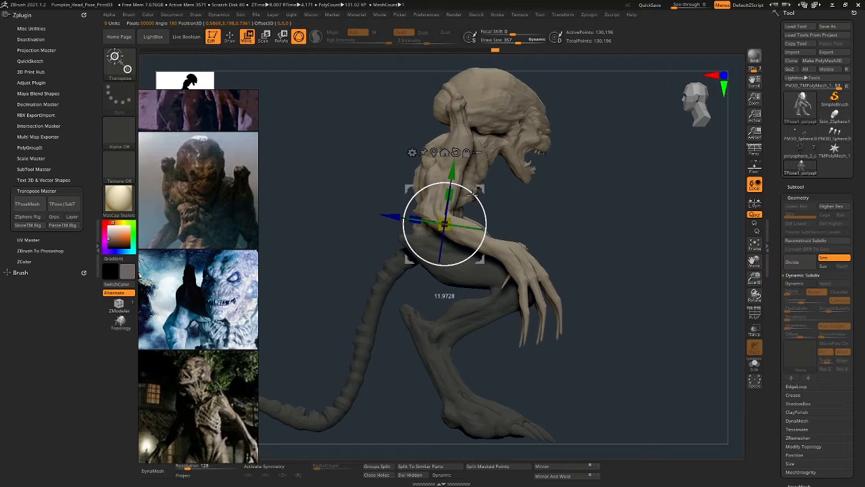
pyautogui.moveTo(473, 181); pyautogui.dragTo(490, 180, button='right')
pyautogui.moveTo(429, 175); pyautogui.dragTo(662, 129, button='right')
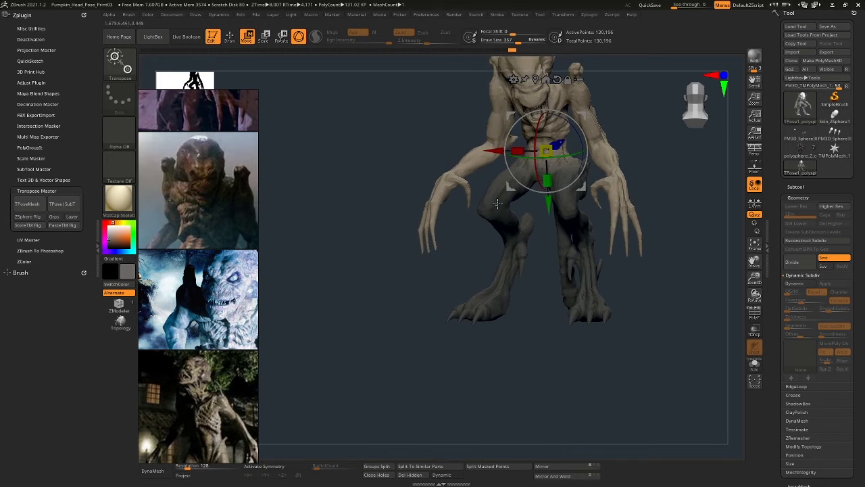
# - Isolate the right leg from the knee down and swing it forward about the knee by about 26 degrees
pyautogui.keyDown('ctrl'); pyautogui.moveTo(499, 192); pyautogui.dragTo(489, 209); pyautogui.keyUp('ctrl')
pyautogui.moveTo(501, 211); pyautogui.dragTo(495, 264, button='right')
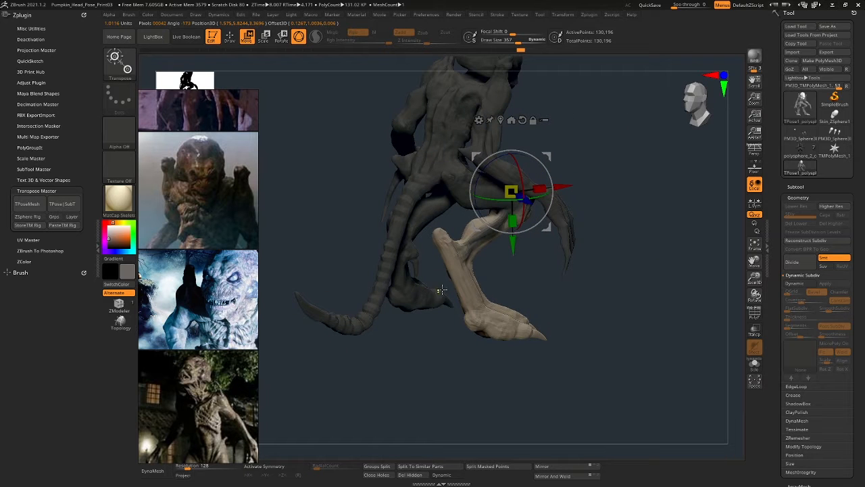
pyautogui.moveTo(441, 290); pyautogui.dragTo(478, 252, button='right')
pyautogui.moveTo(514, 215)
pyautogui.mouseDown(button='right')
pyautogui.moveTo(406, 240)
pyautogui.moveTo(463, 243)
pyautogui.mouseUp(button='right')
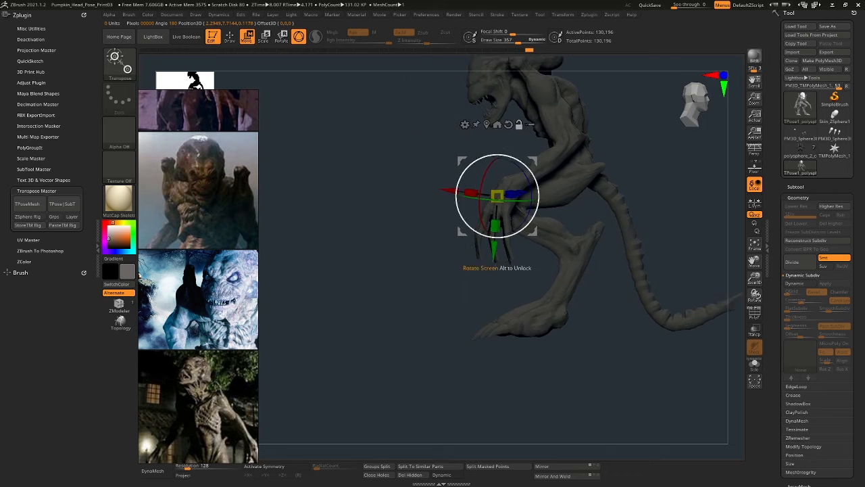
pyautogui.moveTo(543, 172); pyautogui.dragTo(564, 195, button='right')
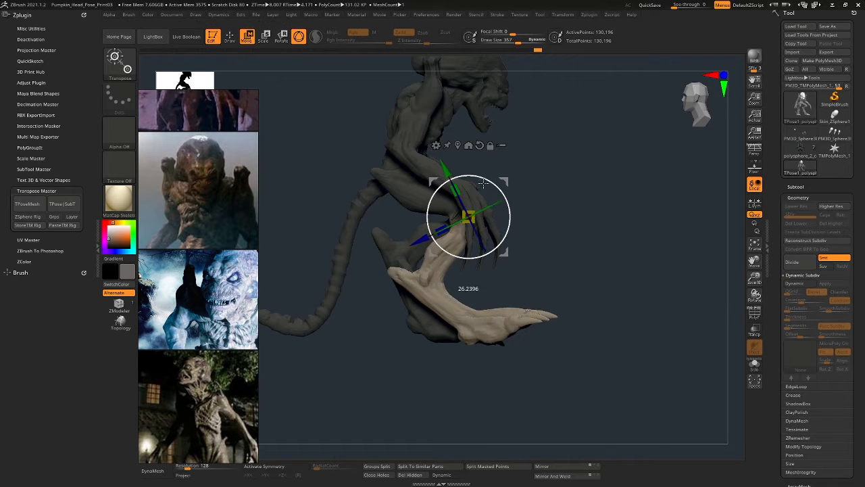
# - Isolate the right foot and rotate it downward about the ankle until it lies level in side view
pyautogui.moveTo(574, 301); pyautogui.dragTo(538, 264, button='right')
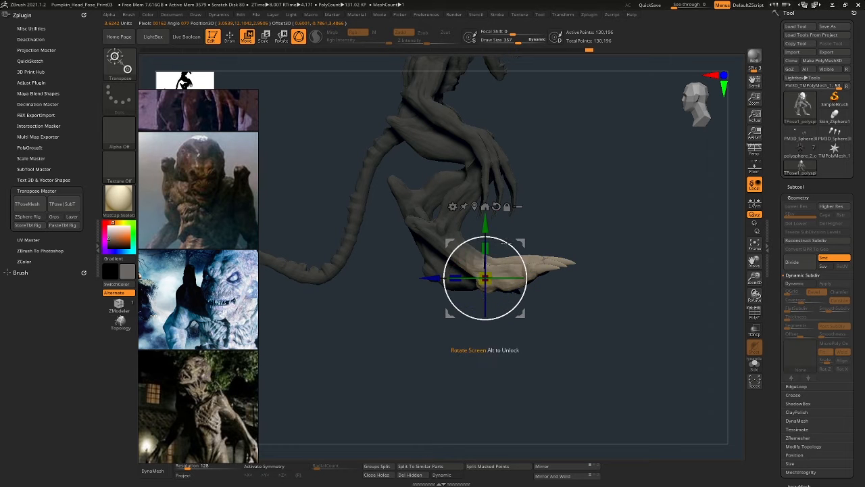
pyautogui.moveTo(576, 231); pyautogui.dragTo(626, 207, button='right')
pyautogui.moveTo(500, 264); pyautogui.dragTo(533, 255)
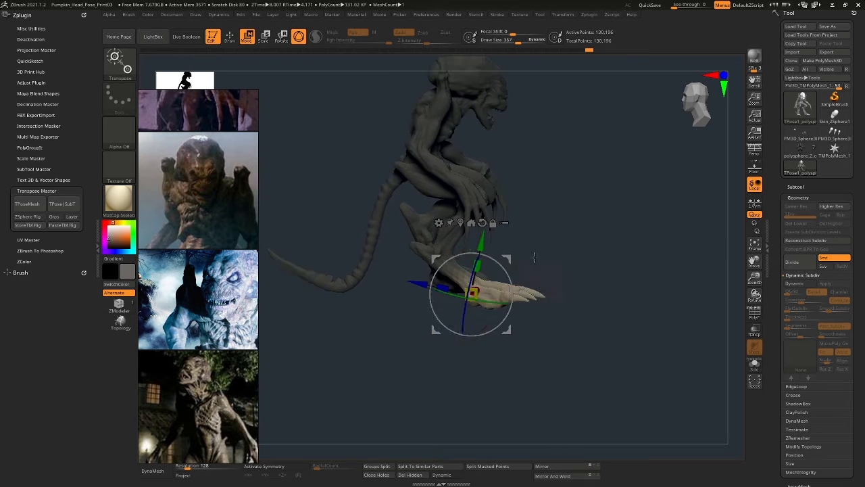
pyautogui.moveTo(533, 254); pyautogui.dragTo(601, 245, button='right')
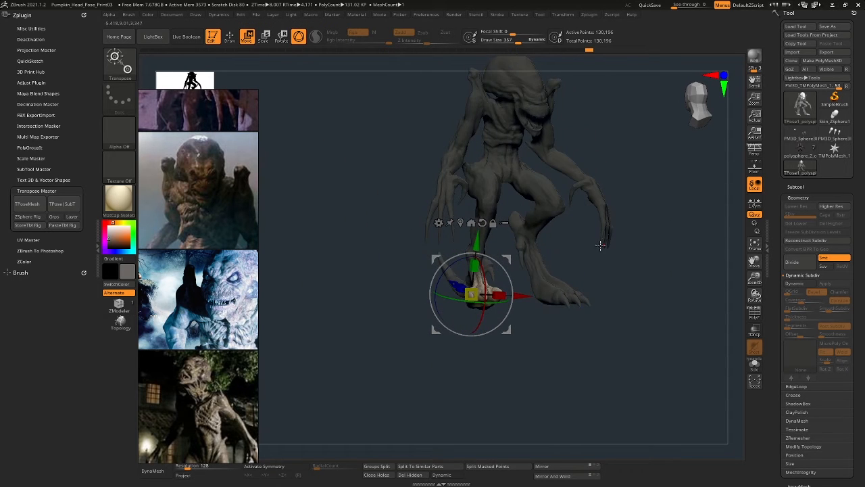
# - Clear the mask, switch masking to the MaskLasso brush and isolate the left leg from the knee down
pyautogui.keyDown('ctrl'); pyautogui.click(613, 304); pyautogui.keyUp('ctrl')
pyautogui.click(126, 68)
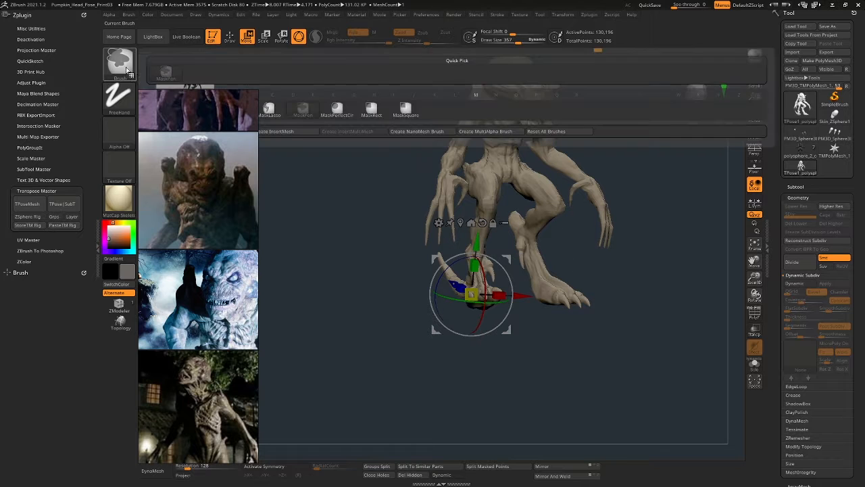
pyautogui.click(274, 112)
pyautogui.moveTo(538, 318)
pyautogui.mouseDown()
pyautogui.moveTo(574, 232)
pyautogui.moveTo(498, 206)
pyautogui.mouseUp()
pyautogui.keyDown('ctrl'); pyautogui.moveTo(518, 285); pyautogui.dragTo(528, 308); pyautogui.keyUp('ctrl')
pyautogui.keyDown('ctrl'); pyautogui.click(619, 298); pyautogui.keyUp('ctrl')
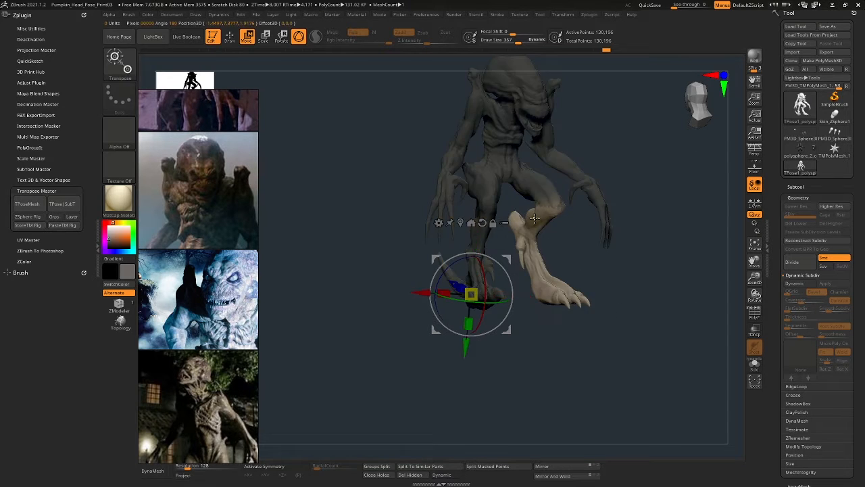
# - Extend the unmasked area over the left thigh and rotate the left leg in side view
pyautogui.moveTo(554, 205)
pyautogui.mouseDown()
pyautogui.moveTo(649, 209)
pyautogui.moveTo(591, 170)
pyautogui.moveTo(546, 178)
pyautogui.moveTo(564, 180)
pyautogui.moveTo(643, 309)
pyautogui.mouseUp()
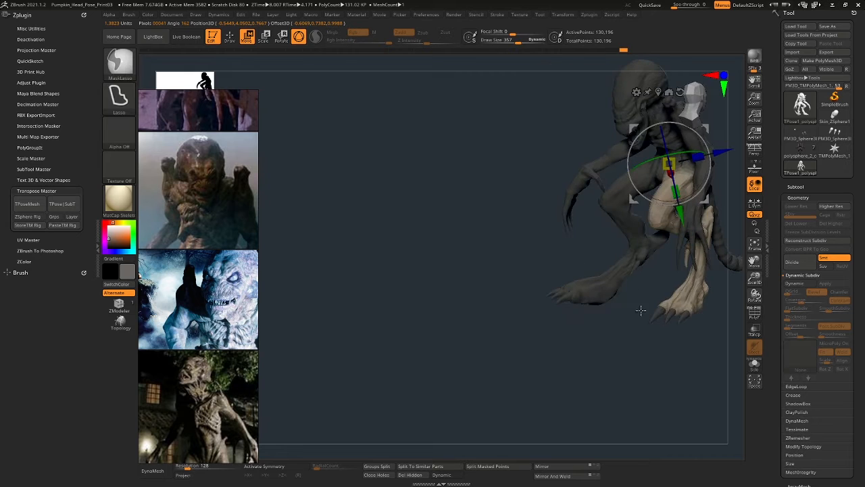
pyautogui.moveTo(713, 296)
pyautogui.keyDown('ctrl'); pyautogui.mouseDown()
pyautogui.moveTo(683, 290)
pyautogui.moveTo(695, 348)
pyautogui.moveTo(697, 245)
pyautogui.moveTo(591, 283)
pyautogui.mouseUp(); pyautogui.keyUp('ctrl')
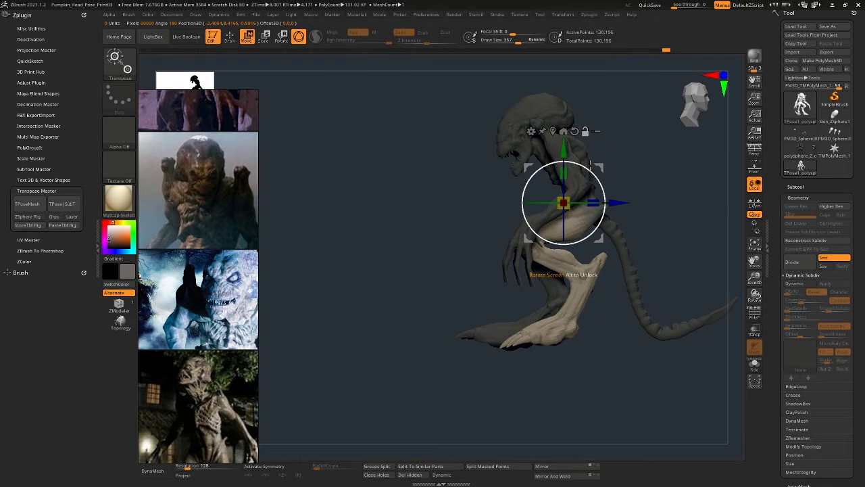
pyautogui.moveTo(599, 181); pyautogui.dragTo(583, 177)
pyautogui.moveTo(608, 193); pyautogui.dragTo(563, 203, button='right')
# - Unmask the left leg up to the hip and swing it backward about the hip by about 29 degrees, refining from a three-quarter view
pyautogui.keyDown('ctrl'); pyautogui.keyDown('alt'); pyautogui.moveTo(594, 231); pyautogui.dragTo(572, 243); pyautogui.keyUp('alt'); pyautogui.keyUp('ctrl')
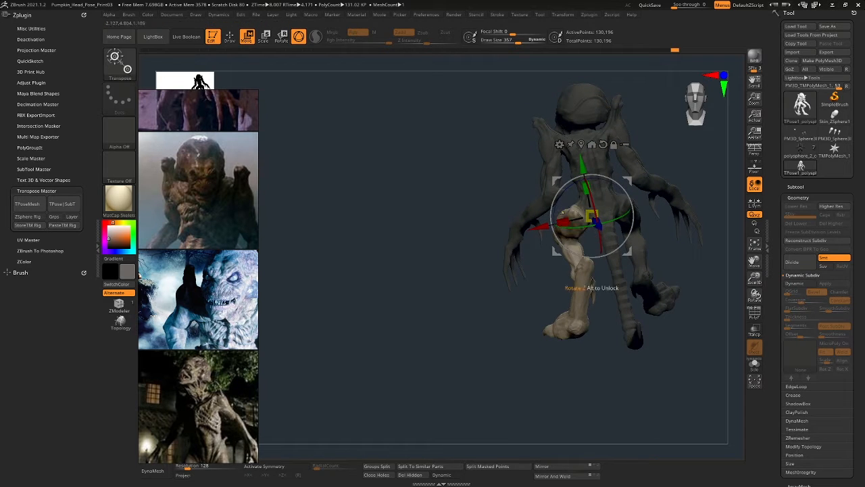
pyautogui.moveTo(526, 252)
pyautogui.mouseDown(button='right')
pyautogui.moveTo(555, 255)
pyautogui.moveTo(574, 238)
pyautogui.mouseUp(button='right')
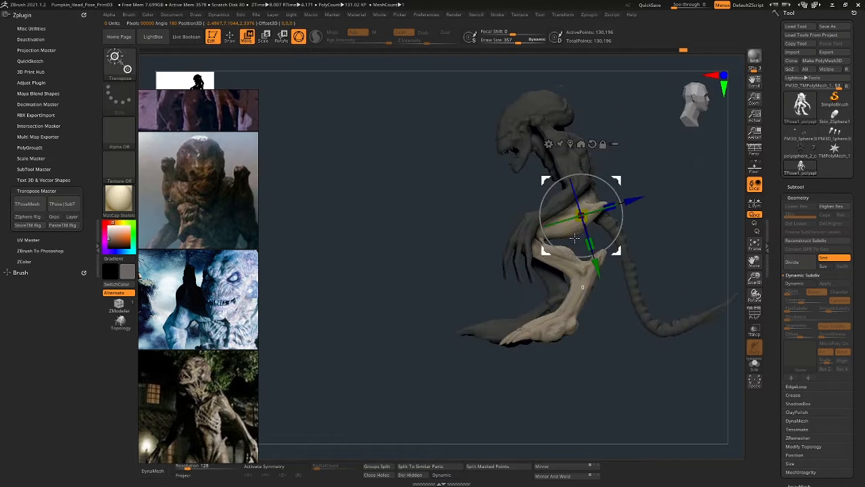
pyautogui.moveTo(607, 181); pyautogui.dragTo(593, 183)
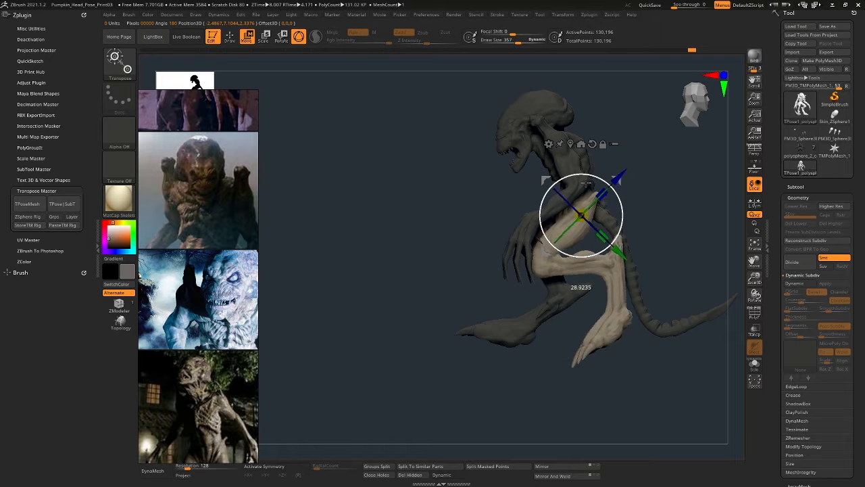
pyautogui.moveTo(586, 182); pyautogui.dragTo(597, 225, button='right')
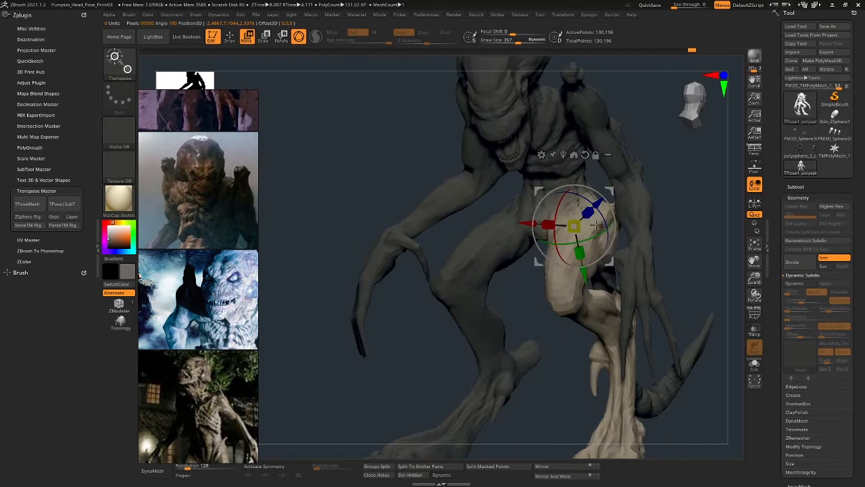
pyautogui.moveTo(606, 227); pyautogui.dragTo(602, 212)
pyautogui.moveTo(633, 196)
pyautogui.mouseDown(button='right')
pyautogui.moveTo(572, 168)
pyautogui.moveTo(633, 208)
pyautogui.mouseUp(button='right')
# - Isolate the left foot and rotate it about the ankle by about 13 degrees to flatten it
pyautogui.moveTo(634, 305)
pyautogui.keyDown('ctrl'); pyautogui.mouseDown()
pyautogui.moveTo(647, 321)
pyautogui.moveTo(618, 302)
pyautogui.mouseUp(); pyautogui.keyUp('ctrl')
pyautogui.keyDown('ctrl'); pyautogui.click(618, 302); pyautogui.keyUp('ctrl')
pyautogui.moveTo(653, 295)
pyautogui.mouseDown(button='right')
pyautogui.moveTo(599, 279)
pyautogui.moveTo(667, 236)
pyautogui.moveTo(641, 209)
pyautogui.moveTo(586, 178)
pyautogui.mouseUp(button='right')
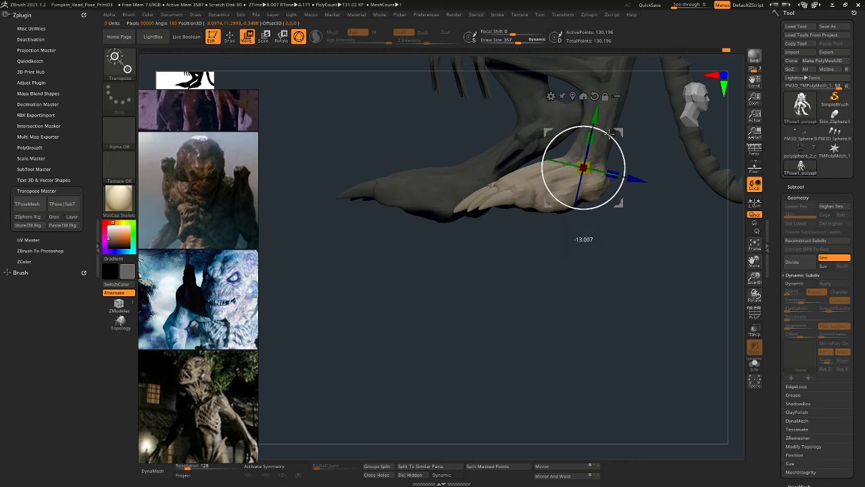
pyautogui.moveTo(609, 134); pyautogui.dragTo(508, 254, button='right')
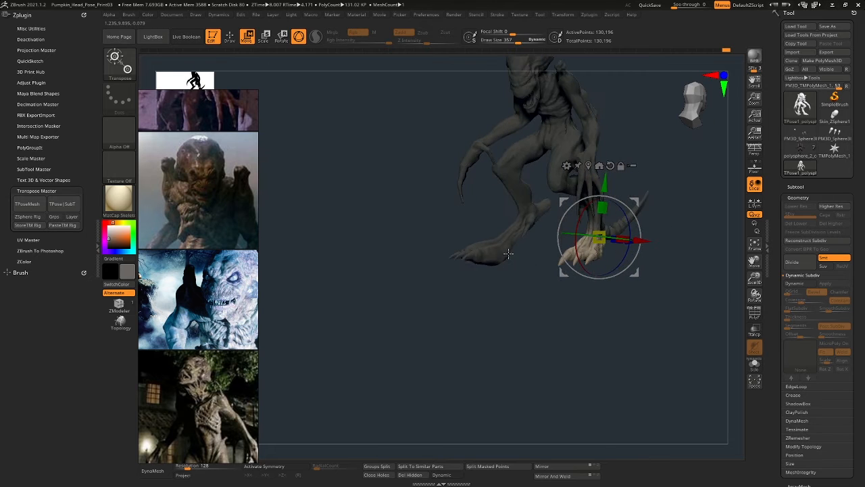
# - Isolate the right leg from the heel spur down and rotate that section about its joint in side view
pyautogui.keyDown('ctrl'); pyautogui.click(441, 286); pyautogui.keyUp('ctrl')
pyautogui.keyDown('ctrl'); pyautogui.moveTo(549, 193); pyautogui.dragTo(545, 193); pyautogui.keyUp('ctrl')
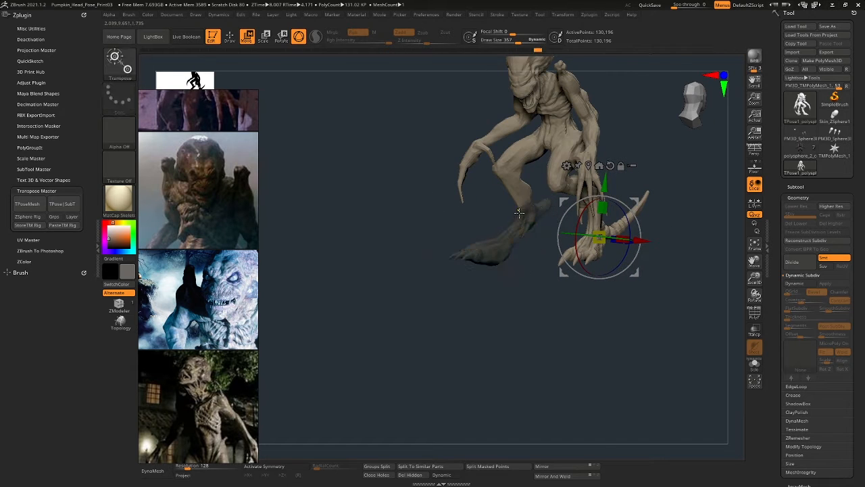
pyautogui.keyDown('ctrl'); pyautogui.click(531, 251); pyautogui.keyUp('ctrl')
pyautogui.keyDown('alt'); pyautogui.click(530, 209); pyautogui.keyUp('alt')
pyautogui.moveTo(512, 280); pyautogui.dragTo(612, 274, button='right')
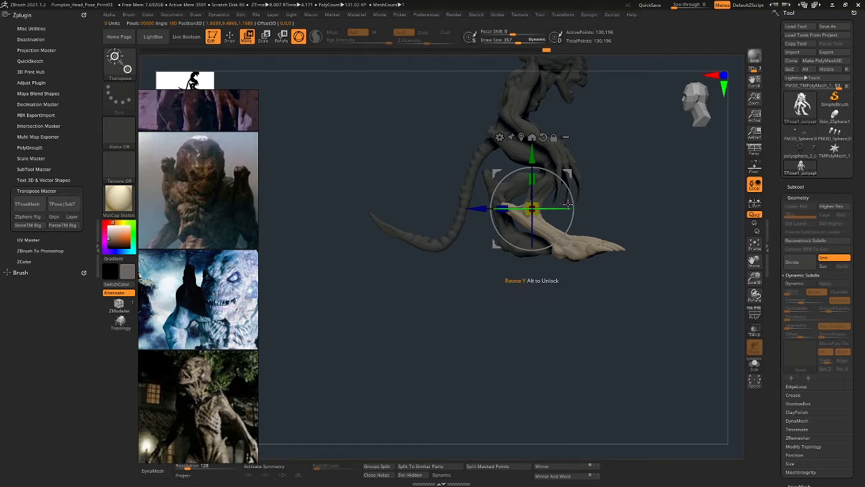
# - Isolate the right foot, place the gizmo at its ankle and adjust the foot's angle
pyautogui.keyDown('ctrl'); pyautogui.click(580, 245); pyautogui.keyUp('ctrl')
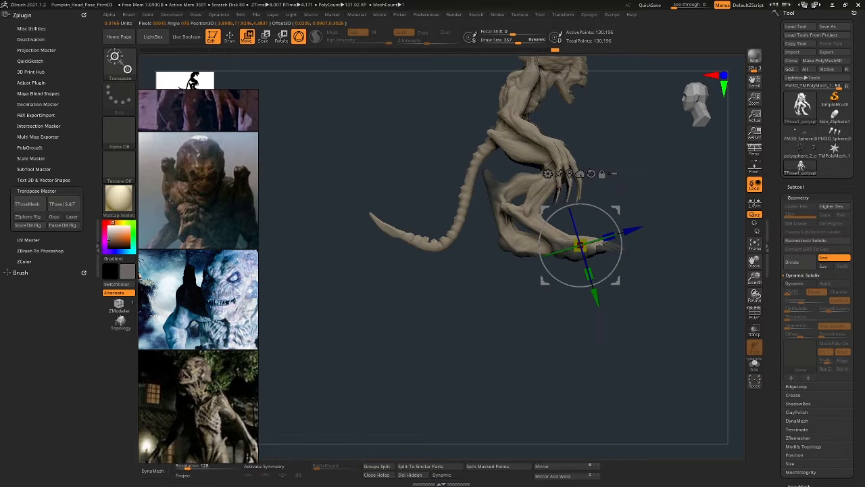
pyautogui.hotkey('ctrl', 'z')
pyautogui.moveTo(642, 271); pyautogui.dragTo(598, 288, button='right')
pyautogui.keyDown('ctrl'); pyautogui.moveTo(598, 288); pyautogui.dragTo(609, 300); pyautogui.keyUp('ctrl')
pyautogui.keyDown('ctrl'); pyautogui.click(515, 310); pyautogui.keyUp('ctrl')
pyautogui.moveTo(514, 309); pyautogui.dragTo(583, 277, button='right')
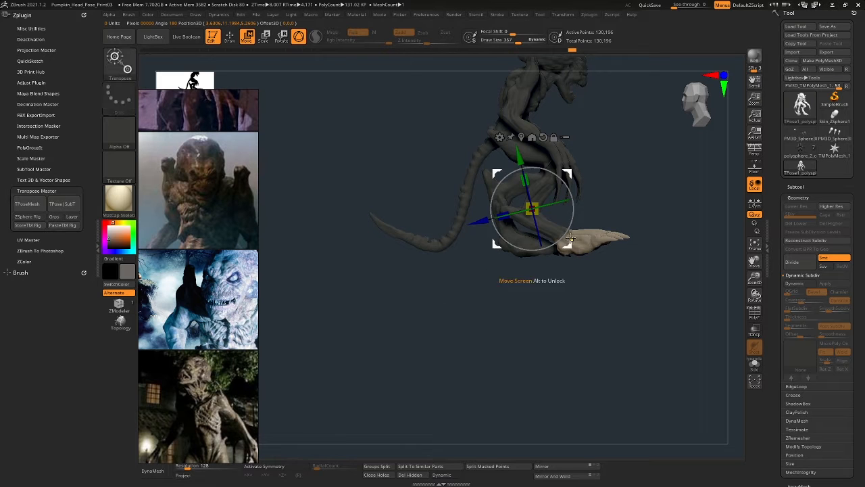
pyautogui.keyDown('ctrl'); pyautogui.click(599, 236); pyautogui.keyUp('ctrl')
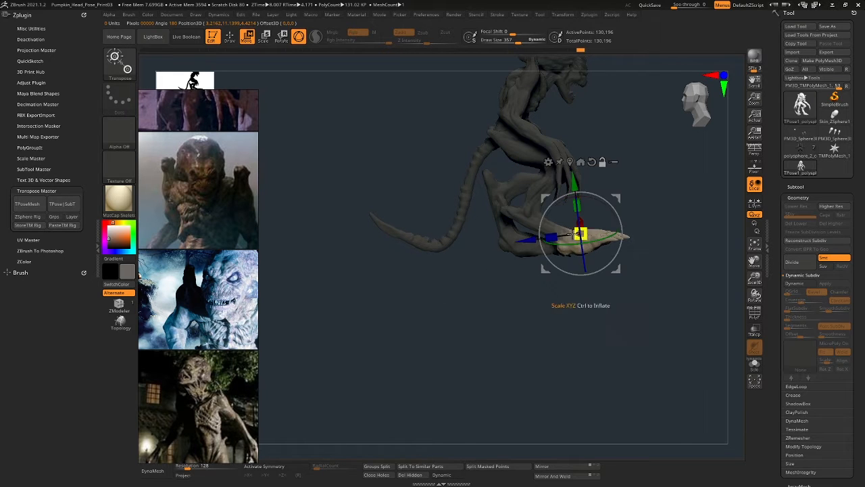
pyautogui.click(519, 124)
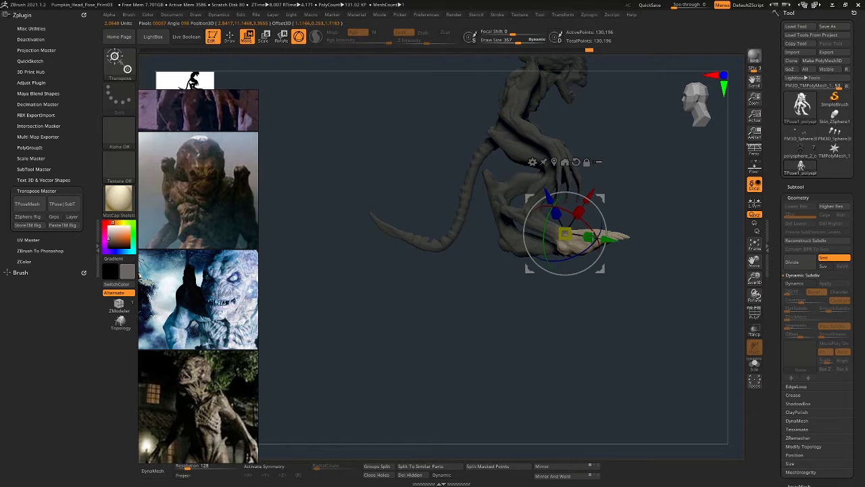
pyautogui.moveTo(611, 210); pyautogui.dragTo(660, 189)
# - Clear the foot mask and mask the hips, legs and tail so that only the upper body stays unmasked
pyautogui.keyDown('ctrl'); pyautogui.moveTo(520, 173); pyautogui.dragTo(524, 205); pyautogui.keyUp('ctrl')
pyautogui.keyDown('ctrl'); pyautogui.click(553, 225); pyautogui.keyUp('ctrl')
pyautogui.keyDown('ctrl'); pyautogui.click(553, 224); pyautogui.keyUp('ctrl')
pyautogui.moveTo(635, 229)
pyautogui.mouseDown()
pyautogui.moveTo(612, 228)
pyautogui.moveTo(649, 226)
pyautogui.mouseUp()
pyautogui.keyDown('alt'); pyautogui.moveTo(379, 175); pyautogui.dragTo(385, 254); pyautogui.keyUp('alt')
pyautogui.keyDown('ctrl'); pyautogui.moveTo(353, 135); pyautogui.dragTo(388, 189); pyautogui.keyUp('ctrl')
pyautogui.keyDown('ctrl'); pyautogui.click(634, 185); pyautogui.keyUp('ctrl')
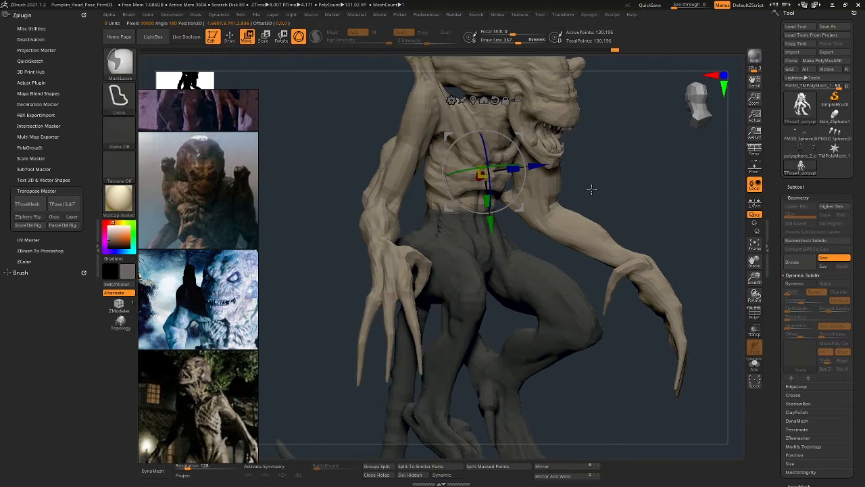
# - Reset the gizmo's orientation at the waist and tilt the upper body in side view
pyautogui.keyDown('shift'); pyautogui.moveTo(560, 219); pyautogui.dragTo(504, 203, button='right'); pyautogui.keyUp('shift')
pyautogui.keyDown('alt'); pyautogui.click(488, 100); pyautogui.keyUp('alt')
pyautogui.keyDown('shift'); pyautogui.moveTo(497, 111); pyautogui.dragTo(574, 115, button='right'); pyautogui.keyUp('shift')
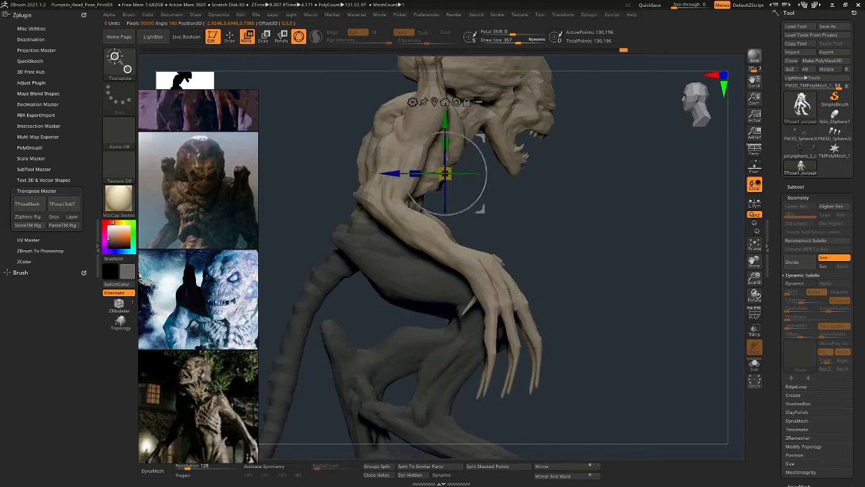
pyautogui.moveTo(480, 140); pyautogui.dragTo(471, 150)
pyautogui.keyDown('shift'); pyautogui.moveTo(457, 163); pyautogui.dragTo(504, 158, button='right'); pyautogui.keyUp('shift')
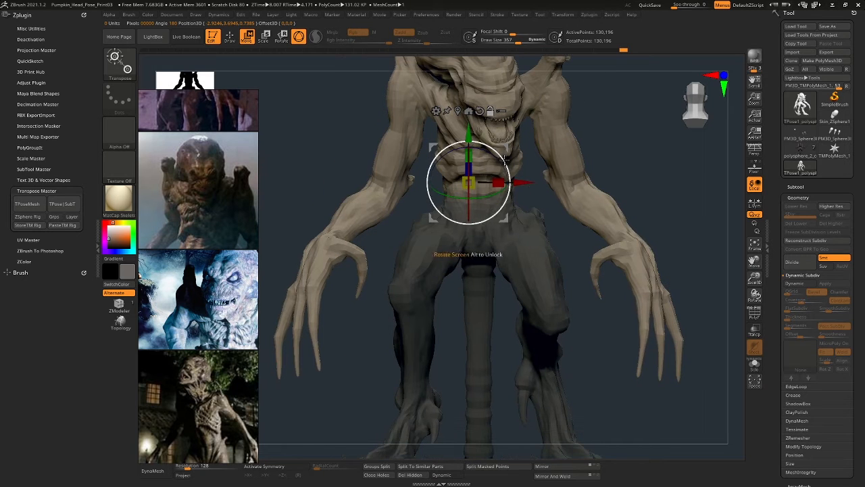
# - Try twisting the upper body about the waist by about 7 degrees and undo the rotation
pyautogui.moveTo(532, 184); pyautogui.dragTo(478, 192, button='right')
pyautogui.moveTo(481, 205); pyautogui.dragTo(503, 207)
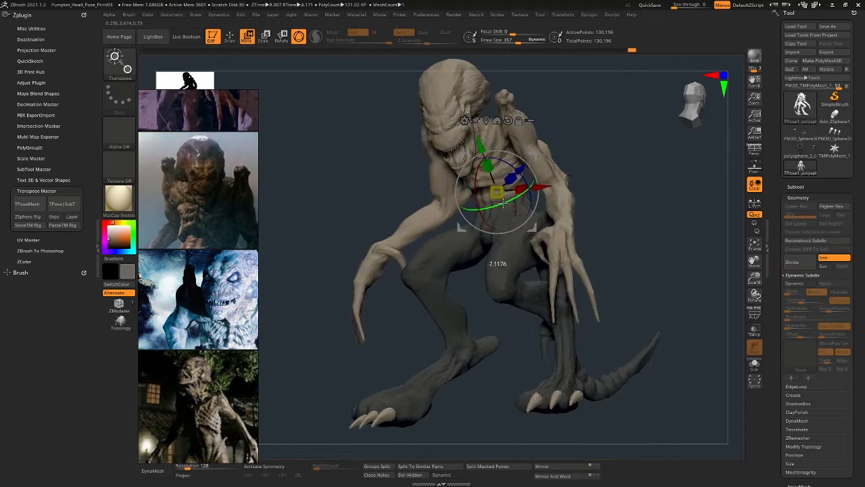
pyautogui.moveTo(504, 207)
pyautogui.mouseDown(button='right')
pyautogui.moveTo(553, 202)
pyautogui.moveTo(577, 145)
pyautogui.mouseUp(button='right')
pyautogui.hotkey('ctrl', 'z')
pyautogui.keyDown('ctrl'); pyautogui.moveTo(644, 298); pyautogui.dragTo(392, 341); pyautogui.keyUp('ctrl')
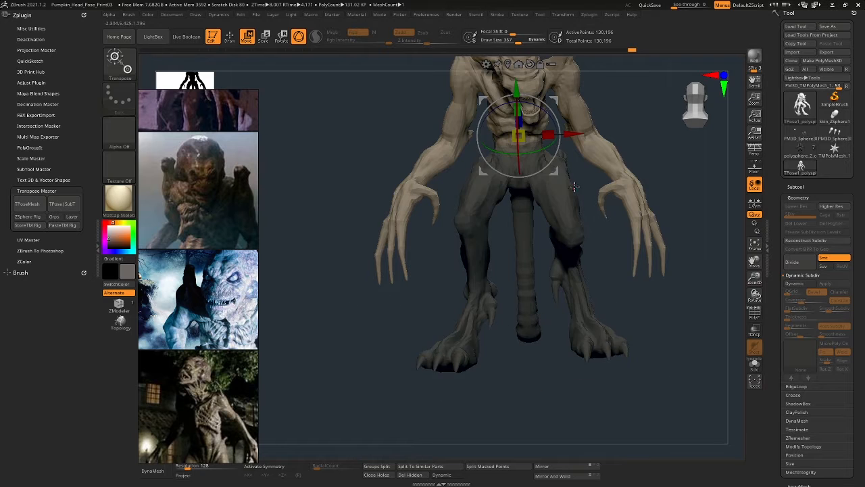
# - Twist the upper body about the waist from the front and adjust its tilt from the side
pyautogui.keyDown('alt'); pyautogui.moveTo(536, 152); pyautogui.dragTo(482, 224, button='right'); pyautogui.keyUp('alt')
pyautogui.moveTo(482, 225); pyautogui.dragTo(495, 226)
pyautogui.keyDown('shift'); pyautogui.moveTo(495, 225); pyautogui.dragTo(486, 204, button='right'); pyautogui.keyUp('shift')
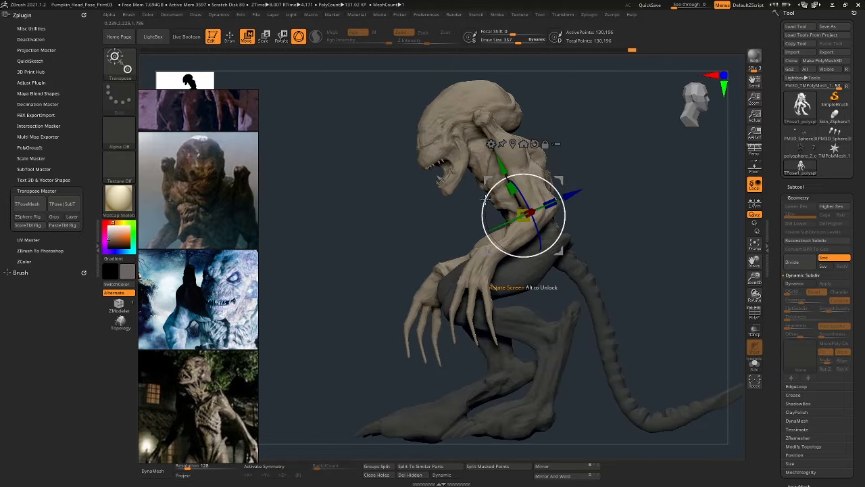
pyautogui.moveTo(485, 203); pyautogui.dragTo(487, 195)
pyautogui.moveTo(436, 201)
pyautogui.mouseDown(button='right')
pyautogui.moveTo(489, 216)
pyautogui.moveTo(534, 180)
pyautogui.moveTo(528, 187)
pyautogui.moveTo(560, 192)
pyautogui.moveTo(511, 241)
pyautogui.moveTo(612, 203)
pyautogui.moveTo(624, 208)
pyautogui.moveTo(603, 212)
pyautogui.moveTo(643, 213)
pyautogui.mouseUp(button='right')
# - Isolate the left hand, place the gizmo at its wrist, rotate the hand and clear the mask
pyautogui.keyDown('ctrl'); pyautogui.moveTo(602, 312); pyautogui.dragTo(587, 281); pyautogui.keyUp('ctrl')
pyautogui.keyDown('ctrl'); pyautogui.click(599, 284); pyautogui.keyUp('ctrl')
pyautogui.keyDown('alt'); pyautogui.click(593, 269); pyautogui.keyUp('alt')
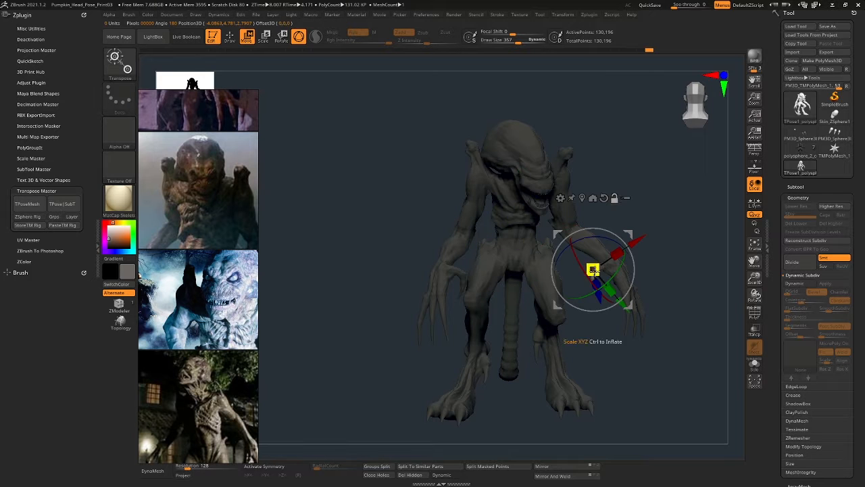
pyautogui.moveTo(581, 237); pyautogui.dragTo(614, 259, button='right')
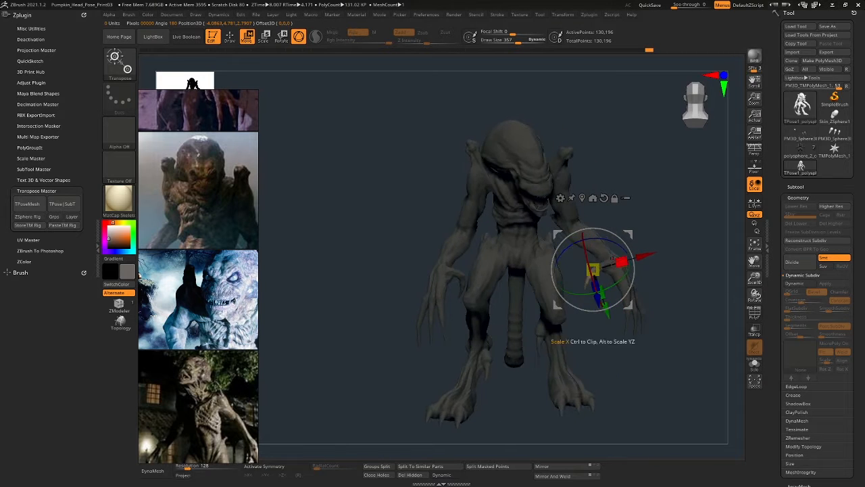
pyautogui.moveTo(606, 237); pyautogui.dragTo(607, 238)
pyautogui.moveTo(628, 226); pyautogui.dragTo(654, 223, button='right')
pyautogui.keyDown('ctrl'); pyautogui.moveTo(657, 218); pyautogui.dragTo(671, 232); pyautogui.keyUp('ctrl')
pyautogui.moveTo(663, 222)
pyautogui.mouseDown(button='right')
pyautogui.moveTo(676, 218)
pyautogui.moveTo(637, 222)
pyautogui.moveTo(638, 242)
pyautogui.mouseUp(button='right')
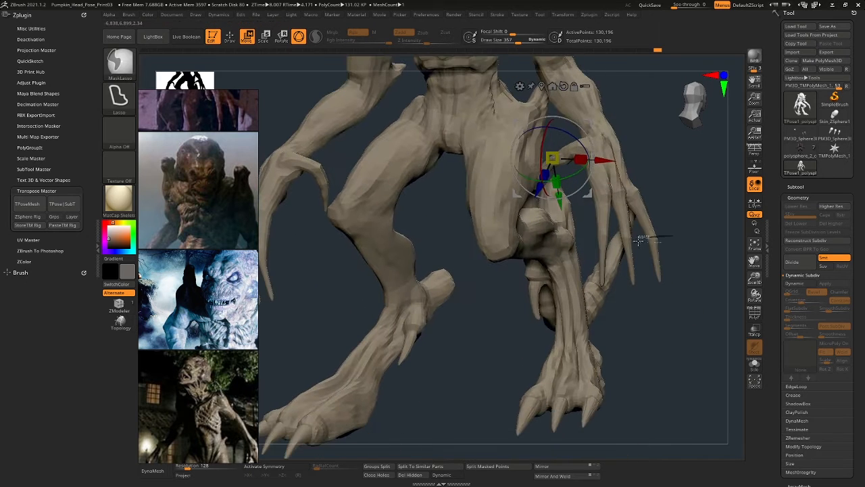
# - Isolate a fingertip on the left hand, place the gizmo at its joint, rotate it and clear the mask
pyautogui.keyDown('ctrl'); pyautogui.click(650, 240); pyautogui.keyUp('ctrl')
pyautogui.keyDown('alt'); pyautogui.moveTo(658, 274); pyautogui.dragTo(660, 273); pyautogui.keyUp('alt')
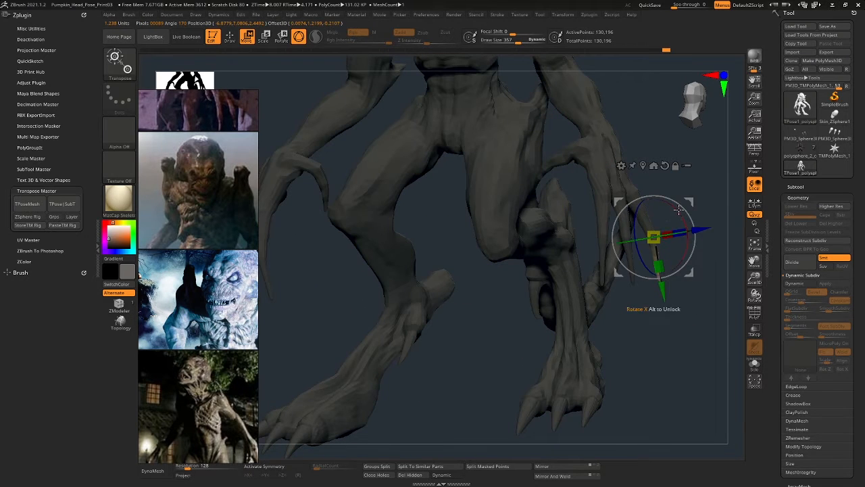
pyautogui.moveTo(659, 229); pyautogui.dragTo(653, 309, button='right')
pyautogui.keyDown('ctrl'); pyautogui.moveTo(653, 309); pyautogui.dragTo(634, 308); pyautogui.keyUp('ctrl')
pyautogui.moveTo(634, 308); pyautogui.dragTo(632, 311, button='right')
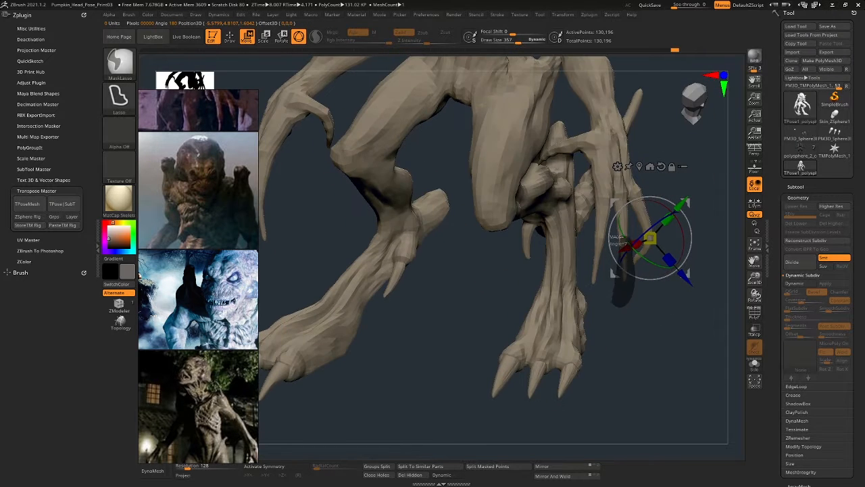
pyautogui.keyDown('ctrl'); pyautogui.moveTo(616, 238); pyautogui.dragTo(623, 245); pyautogui.keyUp('ctrl')
pyautogui.moveTo(623, 244)
pyautogui.mouseDown(button='right')
pyautogui.moveTo(608, 274)
pyautogui.moveTo(632, 303)
pyautogui.mouseUp(button='right')
pyautogui.keyDown('ctrl'); pyautogui.moveTo(615, 273); pyautogui.dragTo(626, 311); pyautogui.keyUp('ctrl')
pyautogui.hotkey('ctrl', 'z')
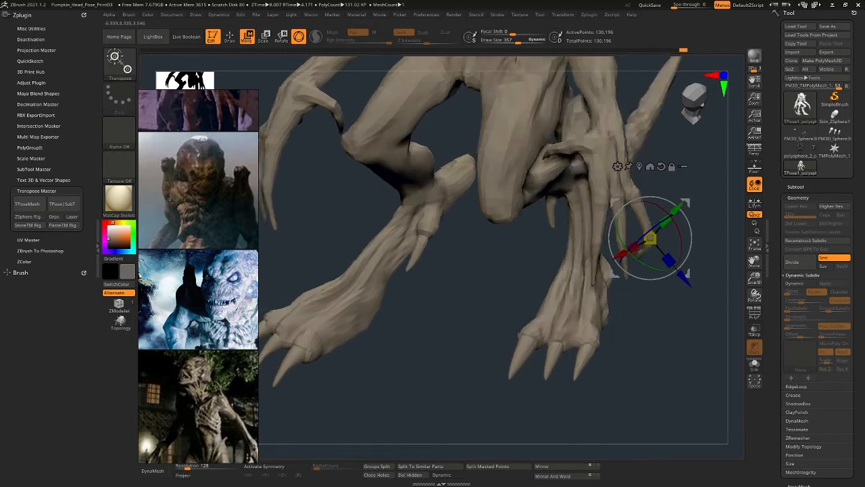
pyautogui.moveTo(626, 311); pyautogui.dragTo(680, 300, button='right')
pyautogui.keyDown('ctrl'); pyautogui.moveTo(682, 298); pyautogui.dragTo(685, 318); pyautogui.keyUp('ctrl')
pyautogui.hotkey('ctrl', 'z')
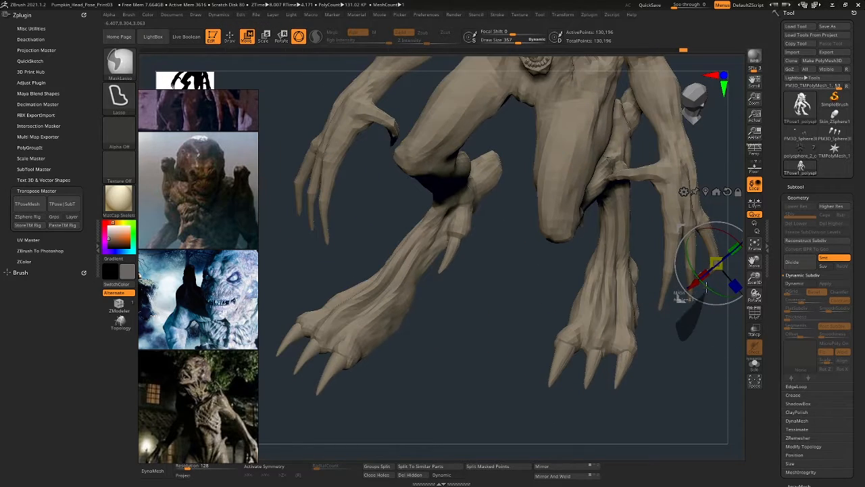
# - Isolate another finger section of the left hand with a lasso mask and place the gizmo at its joint
pyautogui.keyDown('ctrl'); pyautogui.moveTo(695, 278); pyautogui.dragTo(691, 269); pyautogui.keyUp('ctrl')
pyautogui.moveTo(691, 269)
pyautogui.mouseDown(button='right')
pyautogui.moveTo(718, 334)
pyautogui.moveTo(687, 313)
pyautogui.moveTo(708, 331)
pyautogui.mouseUp(button='right')
pyautogui.moveTo(709, 332)
pyautogui.keyDown('ctrl'); pyautogui.mouseDown()
pyautogui.moveTo(719, 279)
pyautogui.moveTo(701, 318)
pyautogui.mouseUp(); pyautogui.keyUp('ctrl')
pyautogui.keyDown('ctrl'); pyautogui.click(684, 257); pyautogui.keyUp('ctrl')
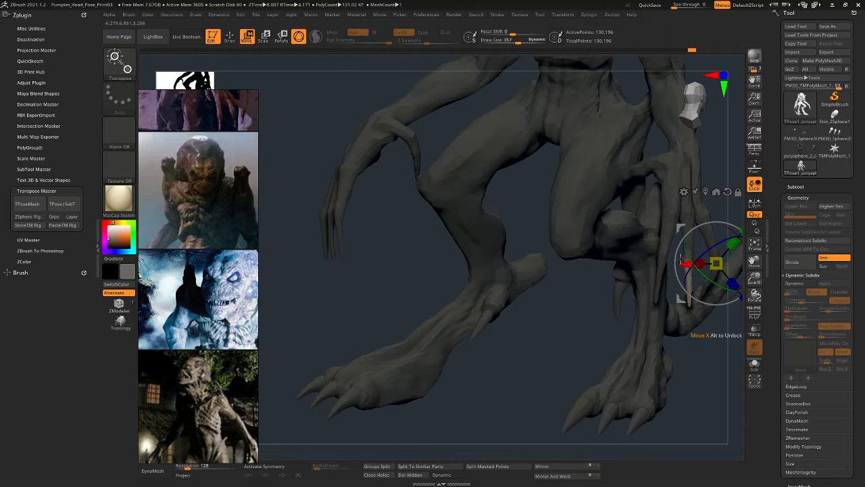
pyautogui.moveTo(684, 279); pyautogui.dragTo(714, 293, button='right')
pyautogui.keyDown('alt'); pyautogui.moveTo(693, 265); pyautogui.dragTo(683, 296); pyautogui.keyUp('alt')
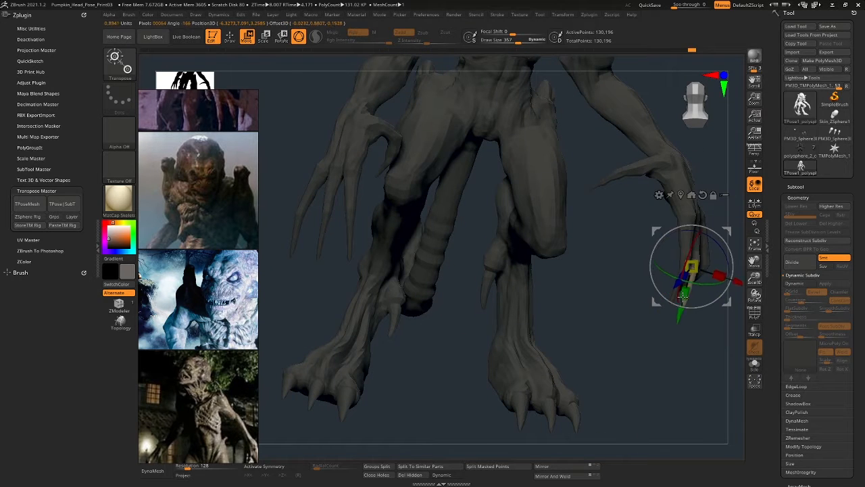
# - Bend the isolated left finger section from several angles and clear the mask
pyautogui.moveTo(718, 244); pyautogui.dragTo(694, 277, button='right')
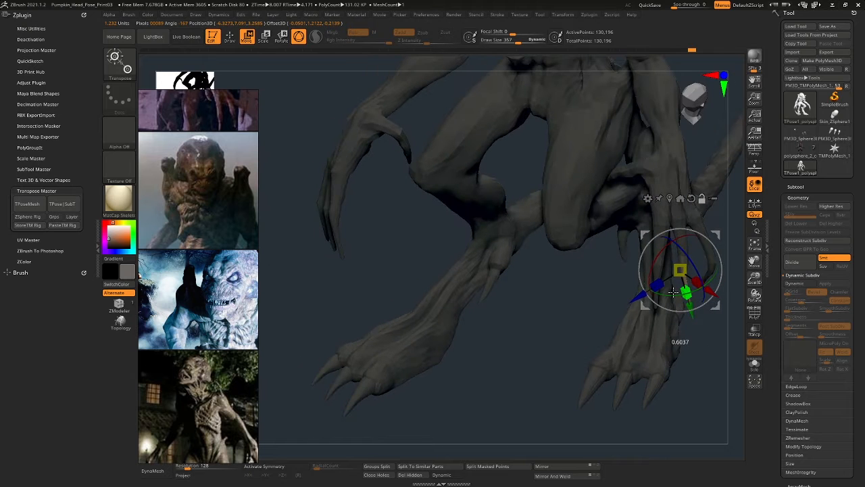
pyautogui.moveTo(652, 296); pyautogui.dragTo(639, 297, button='right')
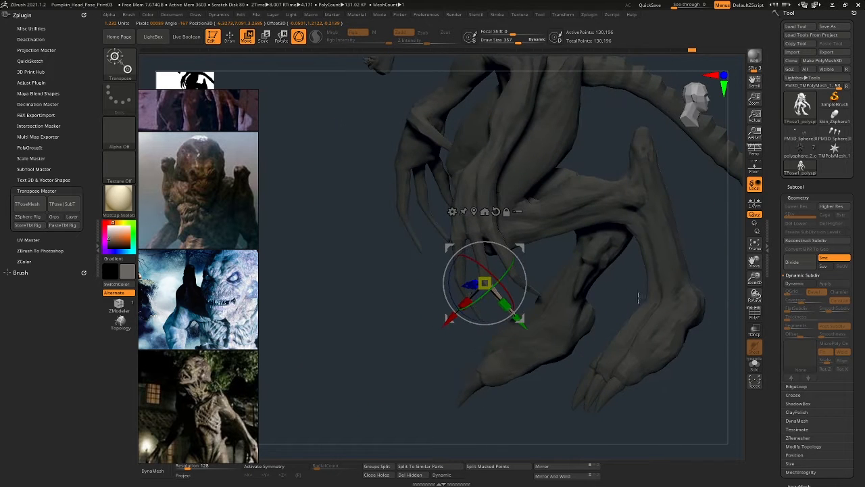
pyautogui.moveTo(487, 291); pyautogui.dragTo(534, 304, button='right')
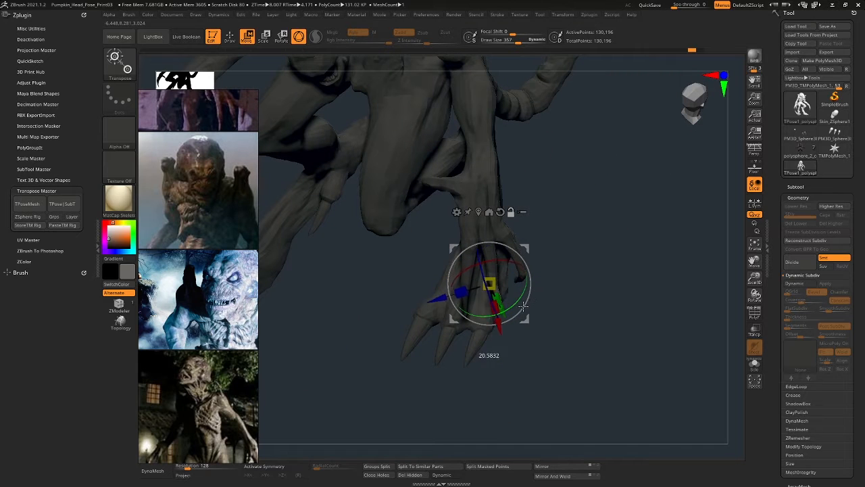
pyautogui.moveTo(523, 262); pyautogui.dragTo(513, 310)
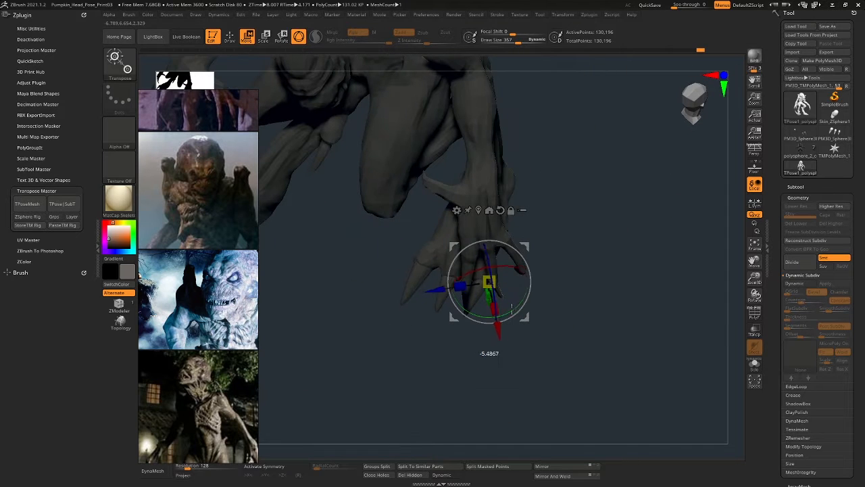
pyautogui.moveTo(508, 308)
pyautogui.mouseDown(button='right')
pyautogui.moveTo(554, 287)
pyautogui.moveTo(610, 224)
pyautogui.moveTo(575, 189)
pyautogui.moveTo(604, 187)
pyautogui.moveTo(520, 132)
pyautogui.mouseUp(button='right')
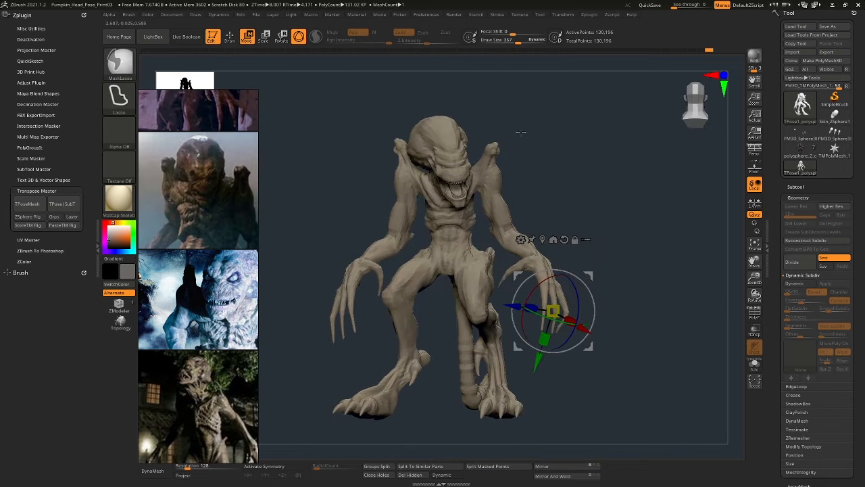
# - Discard the mask isolating the left leg, isolate the left arm instead and place the gizmo at its shoulder
pyautogui.keyDown('ctrl'); pyautogui.moveTo(475, 167); pyautogui.dragTo(450, 245); pyautogui.keyUp('ctrl')
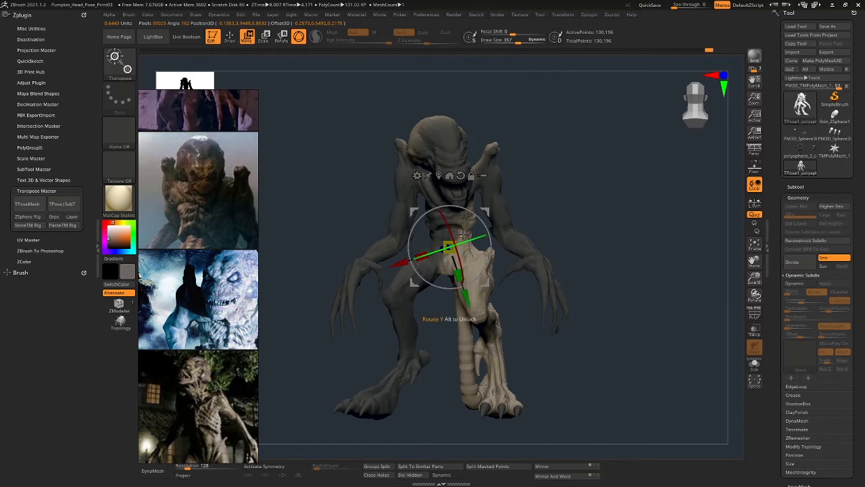
pyautogui.keyDown('ctrl'); pyautogui.moveTo(516, 244); pyautogui.dragTo(506, 221); pyautogui.keyUp('ctrl')
pyautogui.moveTo(440, 215)
pyautogui.keyDown('ctrl'); pyautogui.mouseDown()
pyautogui.moveTo(490, 172)
pyautogui.moveTo(528, 186)
pyautogui.mouseUp(); pyautogui.keyUp('ctrl')
pyautogui.moveTo(523, 170); pyautogui.dragTo(467, 145, button='right')
pyautogui.moveTo(377, 94)
pyautogui.keyDown('ctrl'); pyautogui.mouseDown()
pyautogui.moveTo(480, 240)
pyautogui.moveTo(482, 162)
pyautogui.moveTo(448, 92)
pyautogui.mouseUp(); pyautogui.keyUp('ctrl')
pyautogui.moveTo(570, 172); pyautogui.dragTo(494, 166)
pyautogui.keyDown('alt'); pyautogui.click(489, 175); pyautogui.keyUp('alt')
# - Rotate the left arm about the shoulder in side, top and front views and clear the mask
pyautogui.moveTo(567, 177); pyautogui.dragTo(504, 174)
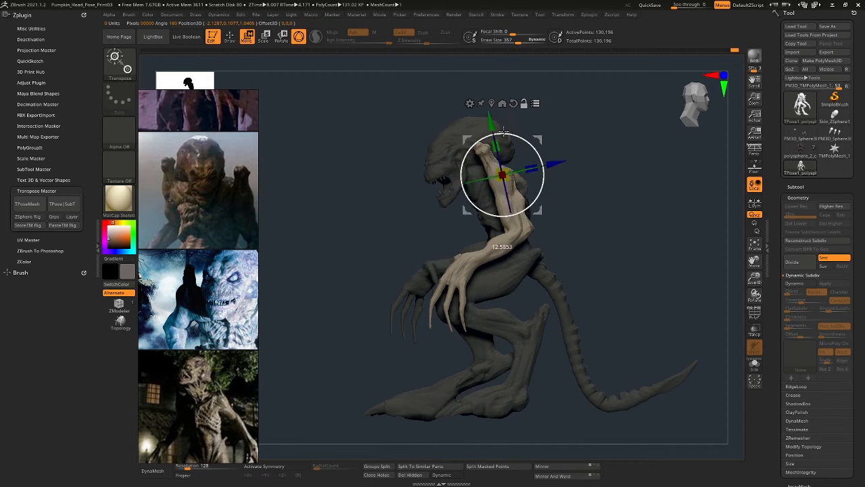
pyautogui.moveTo(504, 129); pyautogui.dragTo(491, 261)
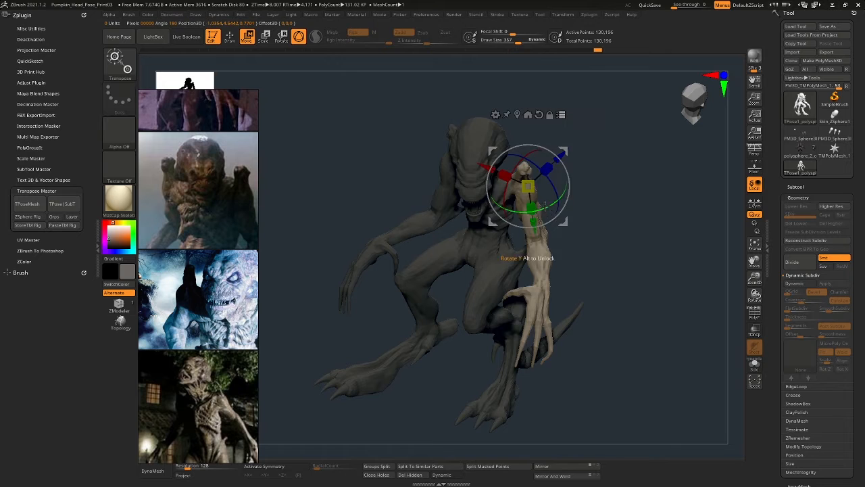
pyautogui.moveTo(583, 215); pyautogui.dragTo(583, 298)
pyautogui.keyDown('alt'); pyautogui.moveTo(622, 201); pyautogui.dragTo(622, 246); pyautogui.keyUp('alt')
pyautogui.press('w')
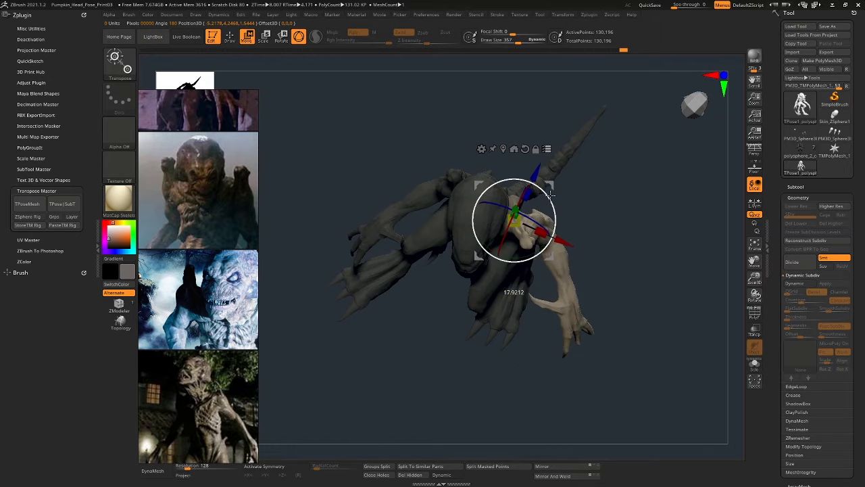
pyautogui.moveTo(587, 227); pyautogui.dragTo(595, 207)
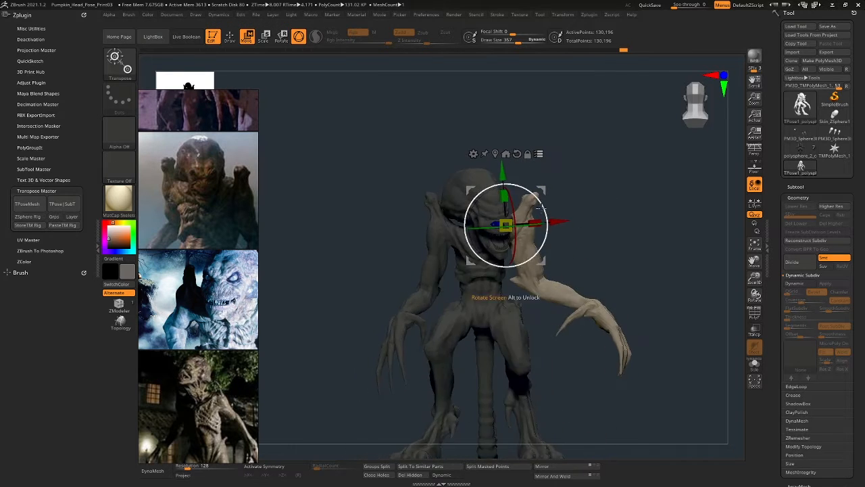
pyautogui.keyDown('shift'); pyautogui.moveTo(540, 207); pyautogui.dragTo(518, 218); pyautogui.keyUp('shift')
pyautogui.moveTo(518, 218); pyautogui.dragTo(461, 236, button='right')
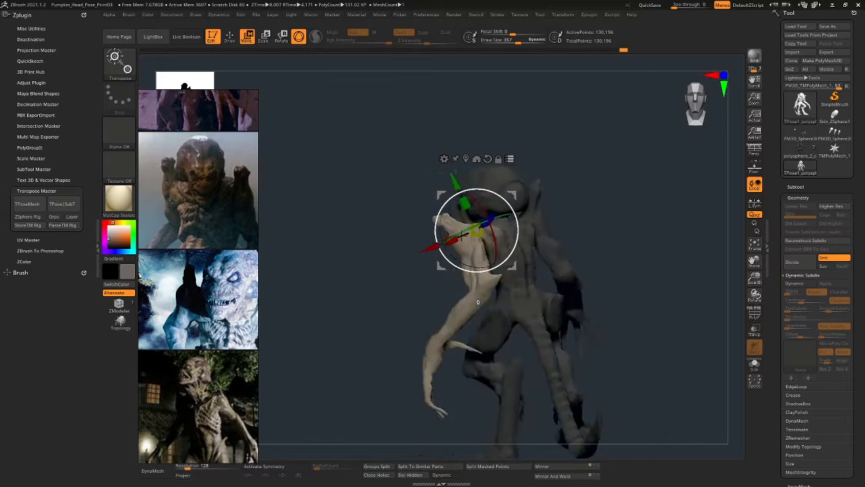
pyautogui.moveTo(478, 302); pyautogui.dragTo(601, 187, button='right')
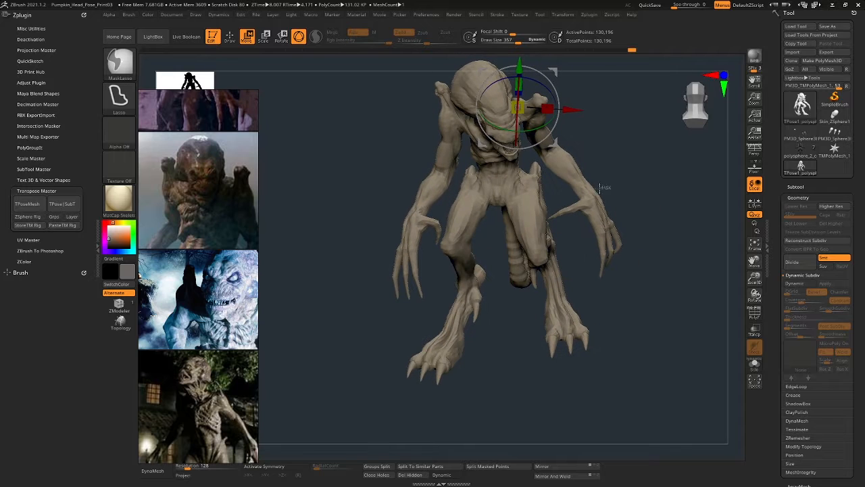
# - Isolate the left forearm and hand, rotate them about the elbow and clear the mask
pyautogui.keyDown('ctrl'); pyautogui.moveTo(575, 174); pyautogui.dragTo(592, 213); pyautogui.keyUp('ctrl')
pyautogui.moveTo(592, 213); pyautogui.dragTo(576, 266, button='right')
pyautogui.hotkey('ctrl', 'z')
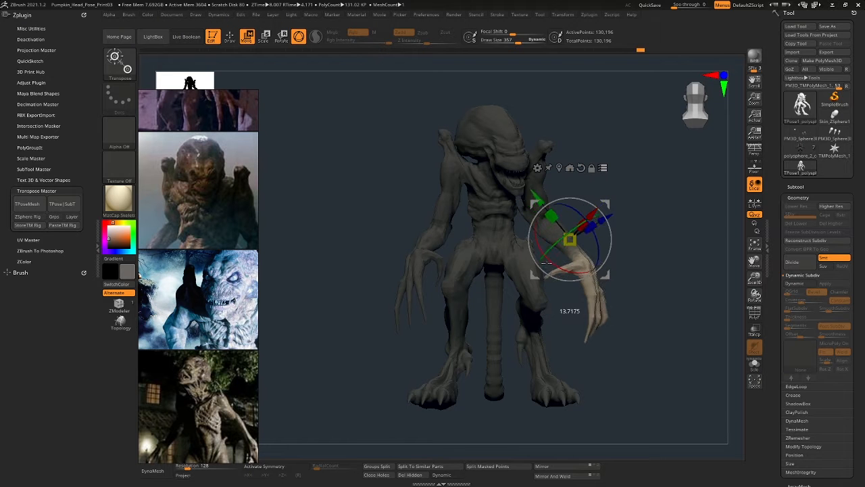
pyautogui.moveTo(545, 263); pyautogui.dragTo(649, 266, button='right')
pyautogui.keyDown('ctrl'); pyautogui.moveTo(576, 306); pyautogui.dragTo(588, 317); pyautogui.keyUp('ctrl')
# - Smooth the base of the left thumb where it joins the hand
pyautogui.keyDown('ctrl'); pyautogui.moveTo(586, 274); pyautogui.dragTo(553, 273, button='right'); pyautogui.keyUp('ctrl')
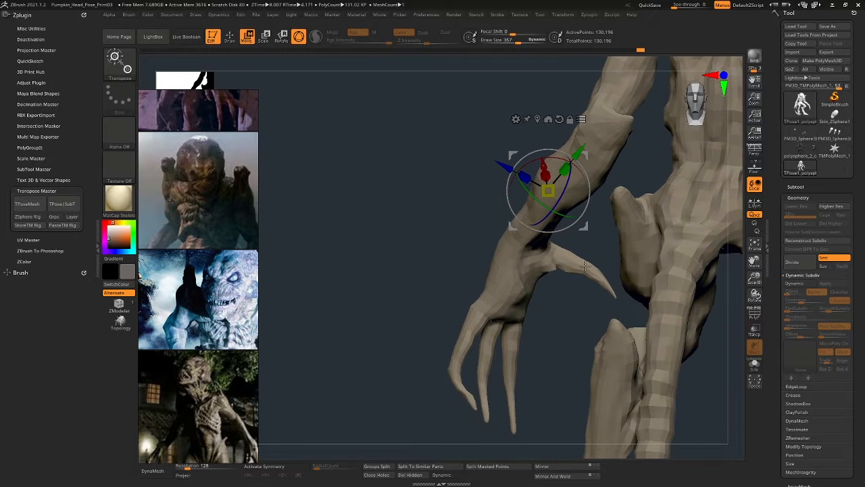
pyautogui.press('q')
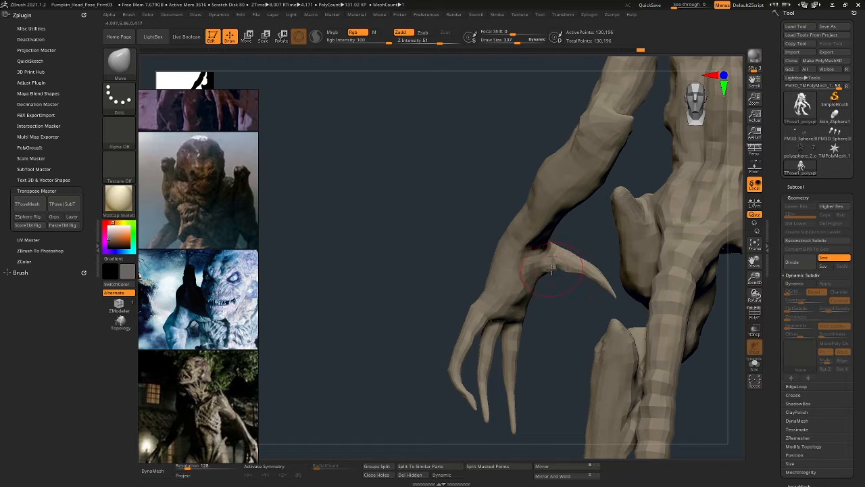
pyautogui.keyDown('shift'); pyautogui.moveTo(549, 264); pyautogui.dragTo(562, 264); pyautogui.keyUp('shift')
pyautogui.moveTo(562, 264)
pyautogui.mouseDown(button='right')
pyautogui.moveTo(531, 264)
pyautogui.moveTo(577, 263)
pyautogui.mouseUp(button='right')
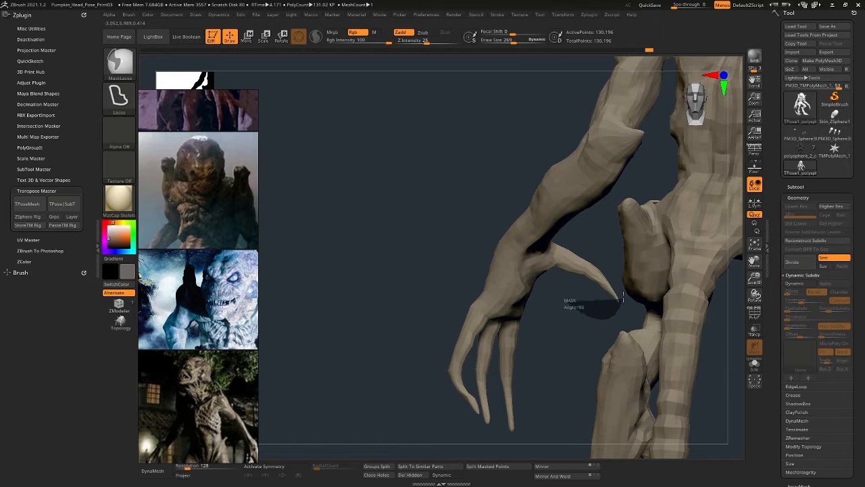
# - Isolate the left thumb with an inverted lasso mask and adjust its angle with the gizmo
pyautogui.press('w')
pyautogui.keyDown('ctrl'); pyautogui.click(580, 289); pyautogui.keyUp('ctrl')
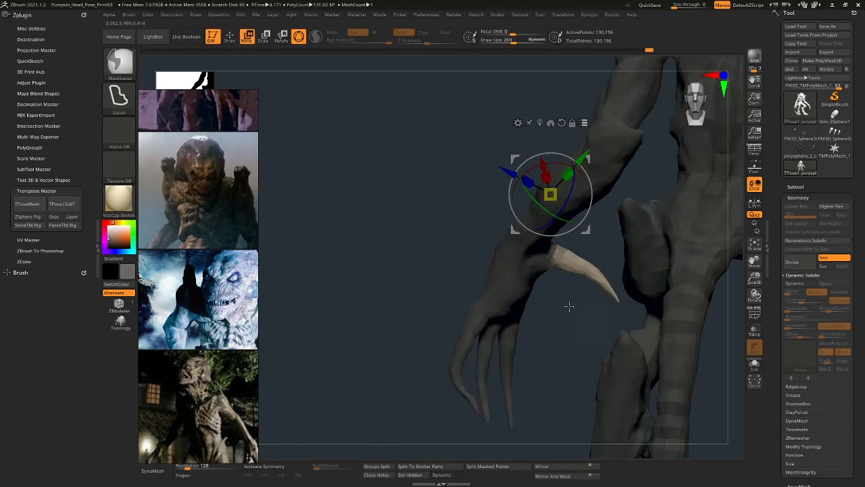
pyautogui.moveTo(597, 279); pyautogui.dragTo(614, 278, button='right')
pyautogui.moveTo(592, 272); pyautogui.dragTo(584, 289)
pyautogui.moveTo(584, 289); pyautogui.dragTo(673, 230, button='right')
# - Isolate the right forearm, reset the gizmo's orientation at the elbow and rotate the forearm from the side and front
pyautogui.keyDown('ctrl'); pyautogui.moveTo(457, 214); pyautogui.dragTo(436, 251); pyautogui.keyUp('ctrl')
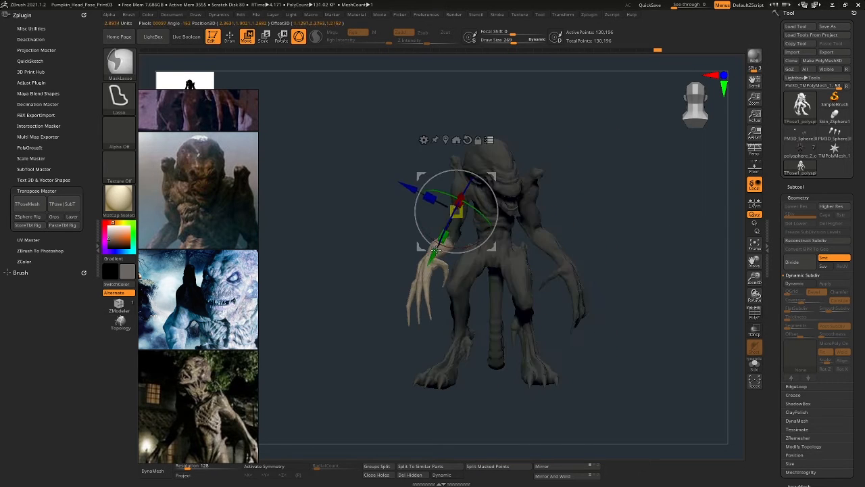
pyautogui.moveTo(443, 272); pyautogui.dragTo(434, 236, button='right')
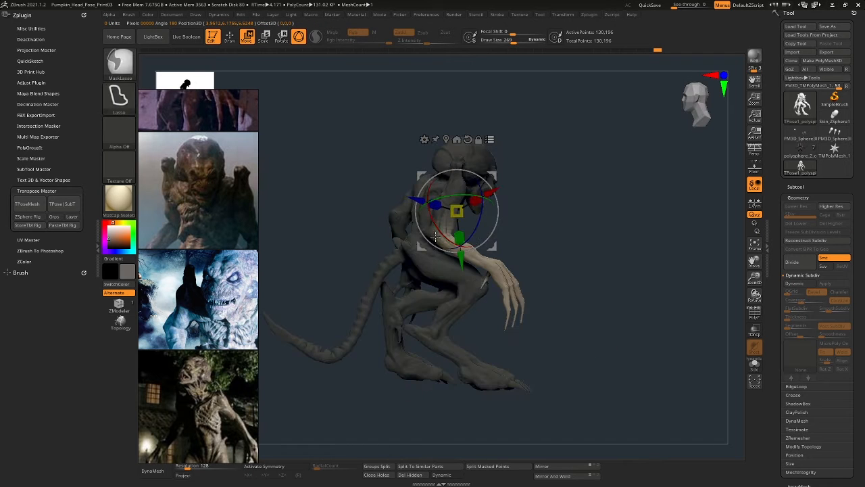
pyautogui.keyDown('ctrl'); pyautogui.moveTo(576, 210); pyautogui.dragTo(467, 257, button='right'); pyautogui.keyUp('ctrl')
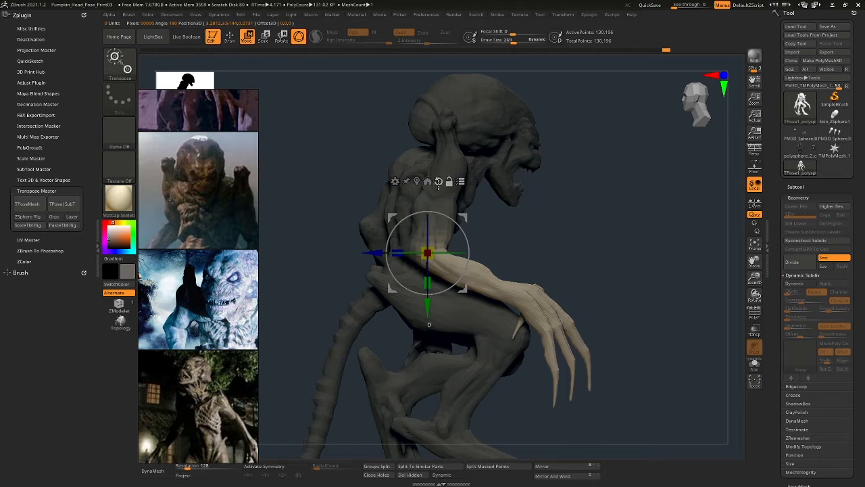
pyautogui.moveTo(438, 187); pyautogui.dragTo(429, 165, button='right')
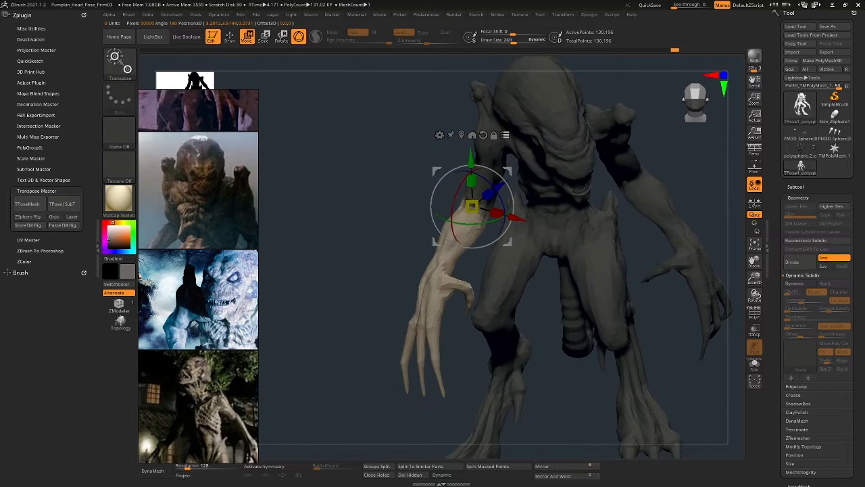
pyautogui.moveTo(483, 223); pyautogui.dragTo(504, 196, button='right')
pyautogui.moveTo(503, 196)
pyautogui.mouseDown()
pyautogui.moveTo(501, 173)
pyautogui.moveTo(519, 201)
pyautogui.moveTo(515, 193)
pyautogui.mouseUp()
# - Isolate the right hand, rotate it at the wrist in side view and clear the mask
pyautogui.moveTo(569, 205)
pyautogui.mouseDown(button='right')
pyautogui.moveTo(593, 201)
pyautogui.moveTo(561, 166)
pyautogui.mouseUp(button='right')
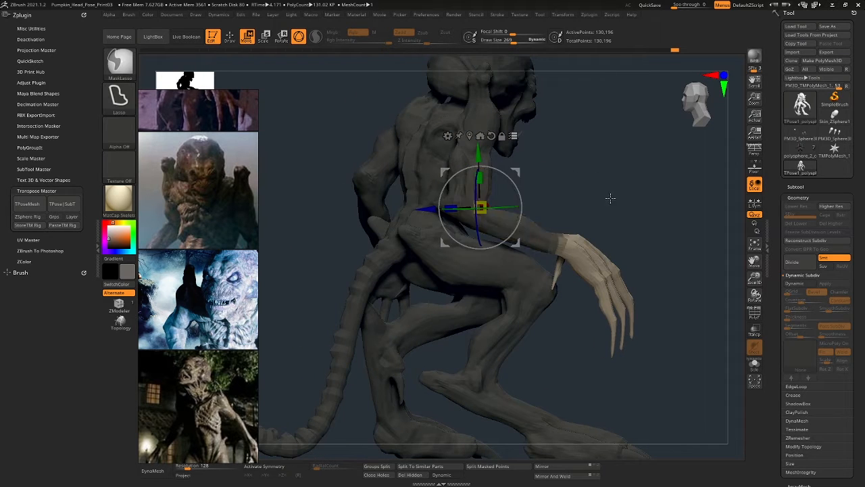
pyautogui.click(559, 240)
pyautogui.moveTo(592, 214); pyautogui.dragTo(606, 233)
pyautogui.moveTo(608, 234); pyautogui.dragTo(554, 197, button='right')
pyautogui.moveTo(555, 198); pyautogui.dragTo(653, 200, button='right')
pyautogui.keyDown('ctrl'); pyautogui.moveTo(653, 200); pyautogui.dragTo(661, 219); pyautogui.keyUp('ctrl')
pyautogui.keyDown('alt'); pyautogui.moveTo(661, 218); pyautogui.dragTo(654, 202, button='right'); pyautogui.keyUp('alt')
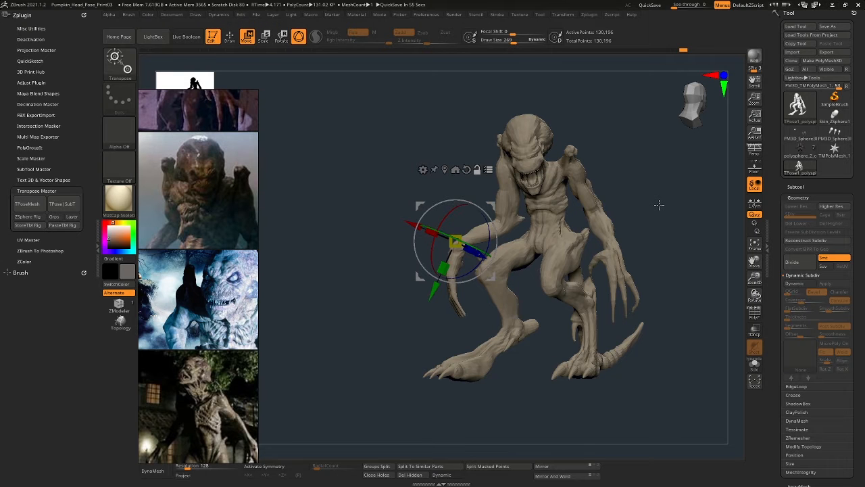
# - Isolate the right forearm and hand again and rotate them about the elbow in front view
pyautogui.press('q')
pyautogui.moveTo(518, 160)
pyautogui.mouseDown(button='right')
pyautogui.moveTo(396, 183)
pyautogui.moveTo(482, 184)
pyautogui.moveTo(393, 188)
pyautogui.moveTo(437, 213)
pyautogui.mouseUp(button='right')
pyautogui.press('w')
pyautogui.keyDown('ctrl'); pyautogui.moveTo(479, 200); pyautogui.dragTo(473, 207); pyautogui.keyUp('ctrl')
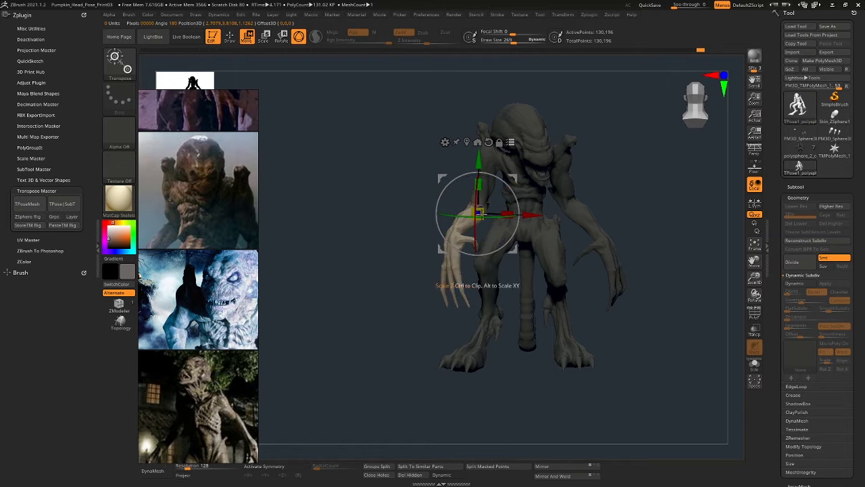
pyautogui.moveTo(546, 236)
pyautogui.mouseDown(button='right')
pyautogui.moveTo(573, 247)
pyautogui.moveTo(534, 226)
pyautogui.mouseUp(button='right')
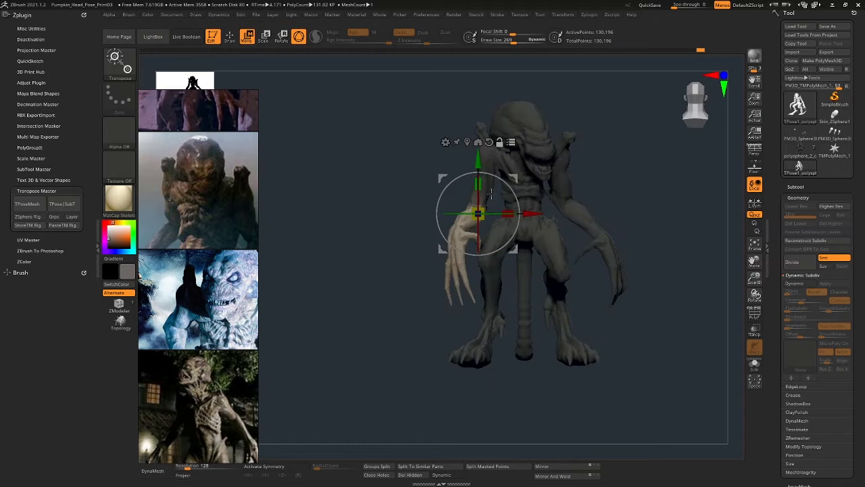
pyautogui.moveTo(520, 196)
pyautogui.keyDown('alt'); pyautogui.mouseDown(button='right')
pyautogui.moveTo(507, 218)
pyautogui.moveTo(505, 207)
pyautogui.moveTo(545, 194)
pyautogui.mouseUp(button='right'); pyautogui.keyUp('alt')
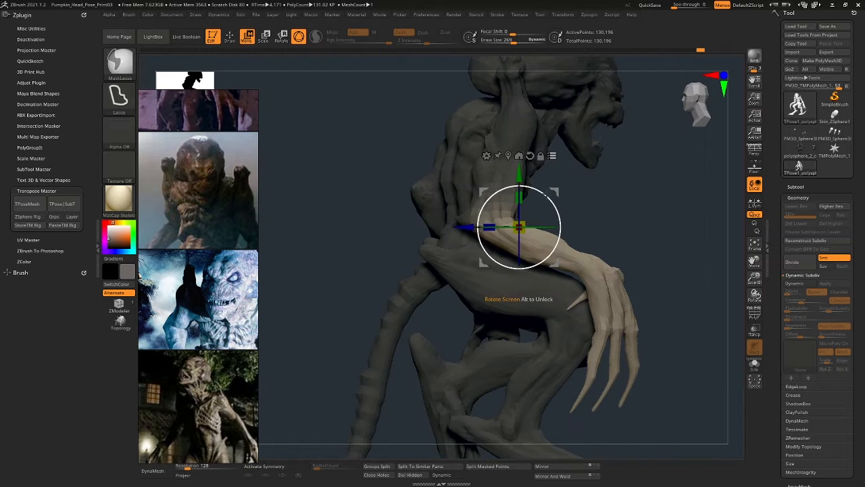
# - Refine the mask isolating the right forearm and hand, and reposition the gizmo at the elbow
pyautogui.keyDown('ctrl'); pyautogui.click(557, 251); pyautogui.keyUp('ctrl')
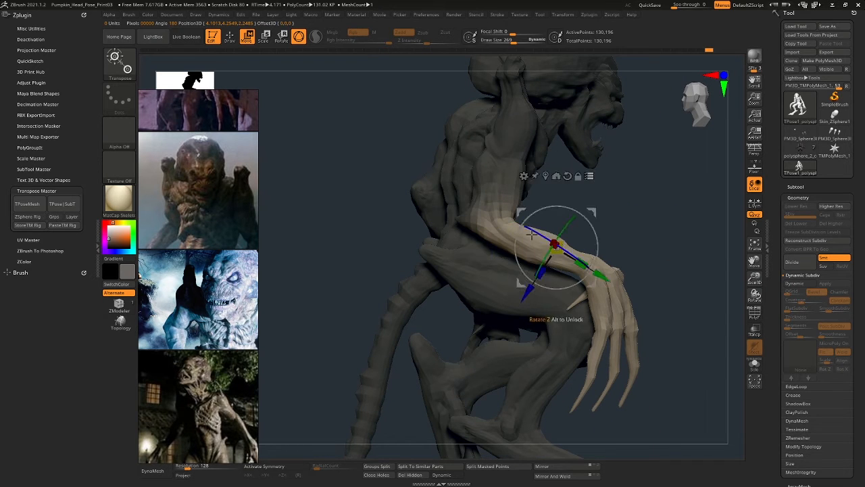
pyautogui.moveTo(595, 243); pyautogui.dragTo(555, 226, button='right')
pyautogui.keyDown('ctrl'); pyautogui.moveTo(545, 174); pyautogui.dragTo(439, 200); pyautogui.keyUp('ctrl')
pyautogui.keyDown('ctrl'); pyautogui.moveTo(475, 234); pyautogui.dragTo(526, 238); pyautogui.keyUp('ctrl')
pyautogui.moveTo(555, 245)
pyautogui.mouseDown(button='right')
pyautogui.moveTo(587, 243)
pyautogui.moveTo(552, 239)
pyautogui.mouseUp(button='right')
pyautogui.keyDown('ctrl'); pyautogui.moveTo(549, 239); pyautogui.dragTo(543, 237); pyautogui.keyUp('ctrl')
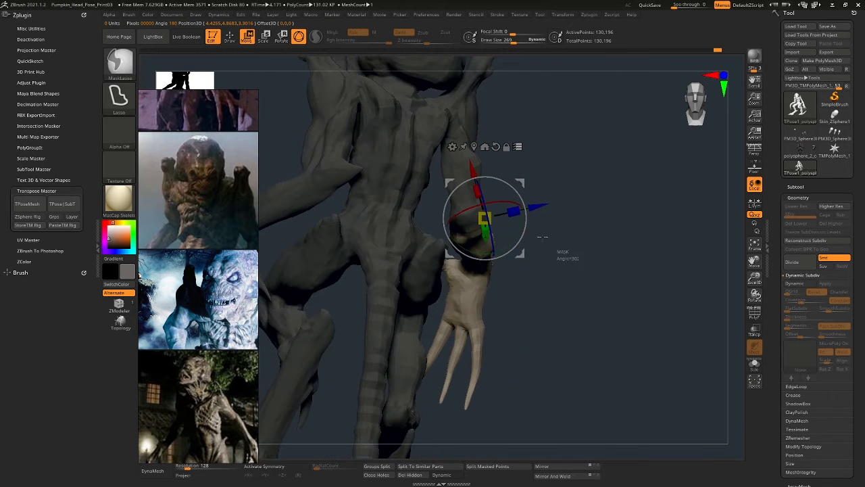
# - Rotate the right forearm and hand about the elbow, adjusting the angle from the side and from oblique views
pyautogui.moveTo(442, 229); pyautogui.dragTo(568, 248, button='right')
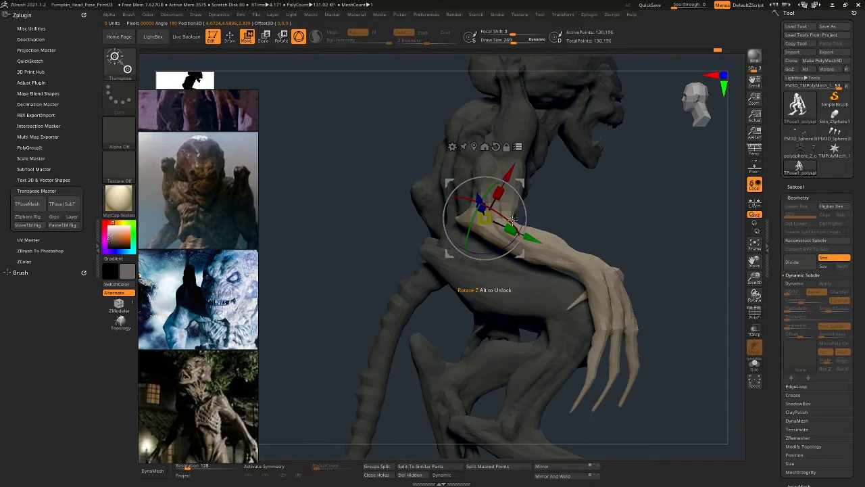
pyautogui.moveTo(512, 221); pyautogui.dragTo(460, 222, button='right')
pyautogui.moveTo(517, 244); pyautogui.dragTo(499, 237)
pyautogui.keyDown('ctrl'); pyautogui.moveTo(534, 237); pyautogui.dragTo(535, 211, button='right'); pyautogui.keyUp('ctrl')
pyautogui.moveTo(534, 210); pyautogui.dragTo(506, 208, button='right')
pyautogui.moveTo(494, 201); pyautogui.dragTo(499, 195)
pyautogui.moveTo(500, 203); pyautogui.dragTo(500, 228, button='right')
# - Clear the mask and transfer the new pose back to the full-resolution subtools with Transpose Master
pyautogui.moveTo(669, 194); pyautogui.dragTo(651, 207, button='right')
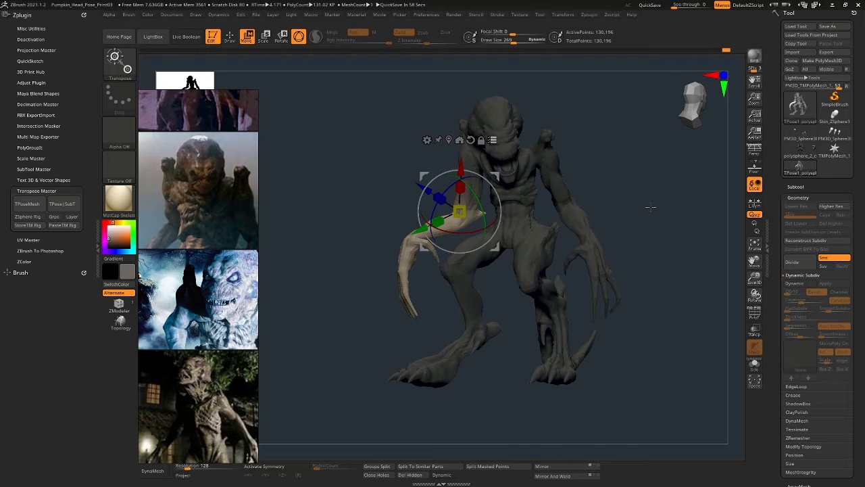
pyautogui.moveTo(635, 204)
pyautogui.mouseDown(button='right')
pyautogui.moveTo(651, 201)
pyautogui.moveTo(629, 190)
pyautogui.mouseUp(button='right')
pyautogui.press('q')
pyautogui.keyDown('ctrl'); pyautogui.moveTo(637, 195); pyautogui.dragTo(631, 193); pyautogui.keyUp('ctrl')
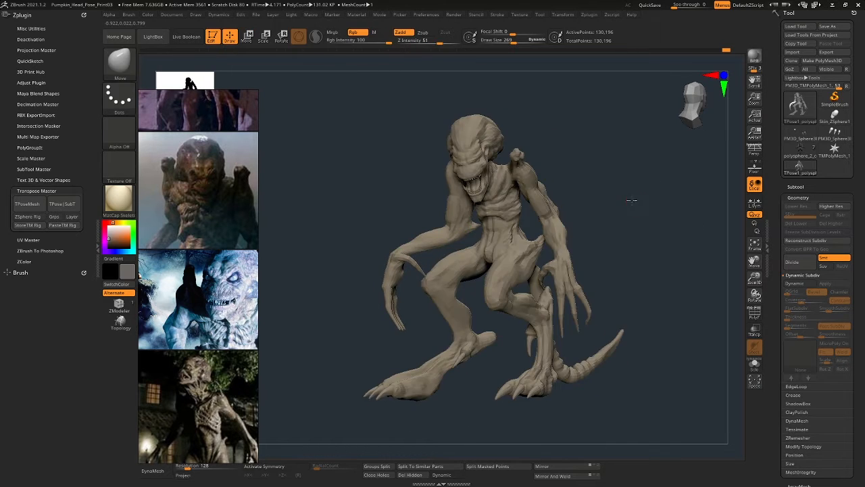
pyautogui.moveTo(632, 193)
pyautogui.mouseDown(button='right')
pyautogui.moveTo(723, 203)
pyautogui.moveTo(635, 202)
pyautogui.mouseUp(button='right')
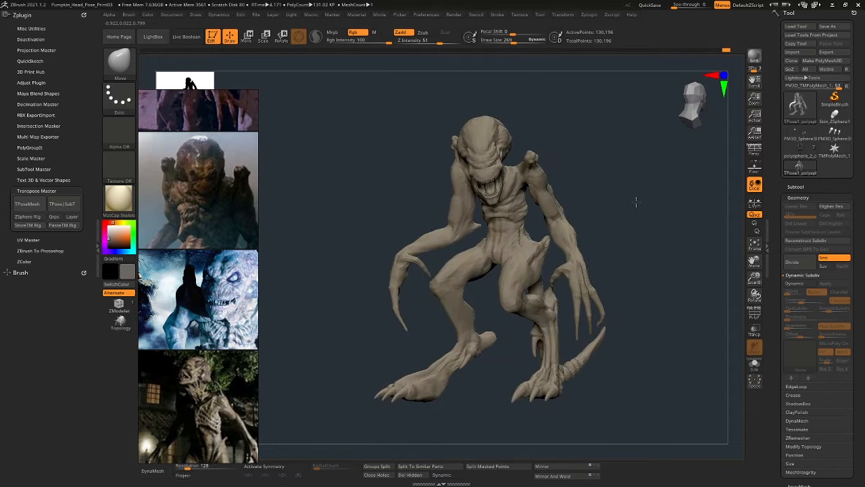
pyautogui.click(62, 208)
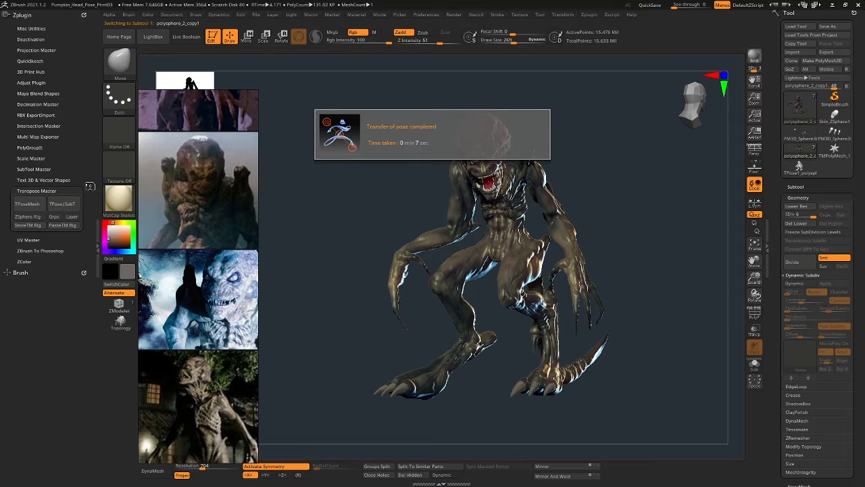
pyautogui.moveTo(603, 176)
pyautogui.mouseDown()
pyautogui.moveTo(663, 180)
pyautogui.moveTo(567, 183)
pyautogui.moveTo(591, 193)
pyautogui.mouseUp()
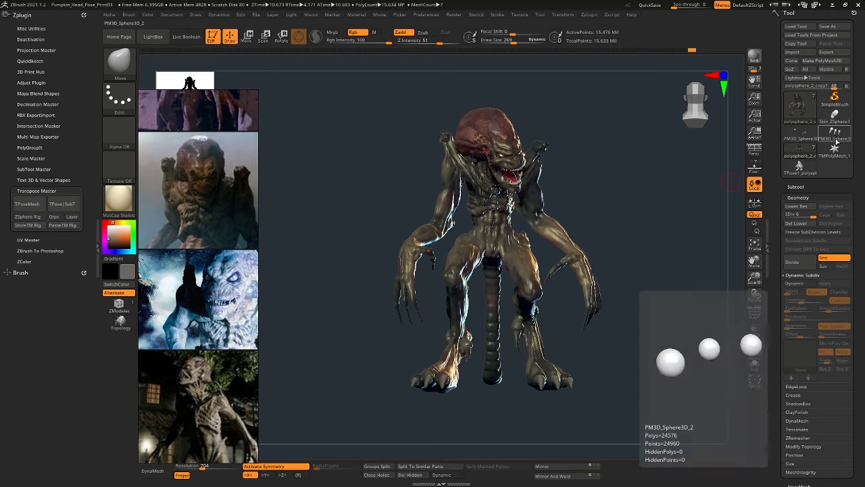
# - Reset the list of loaded tools and generate a new low-resolution posing mesh with Transpose Master
pyautogui.click(849, 88)
pyautogui.moveTo(298, 174); pyautogui.dragTo(530, 177)
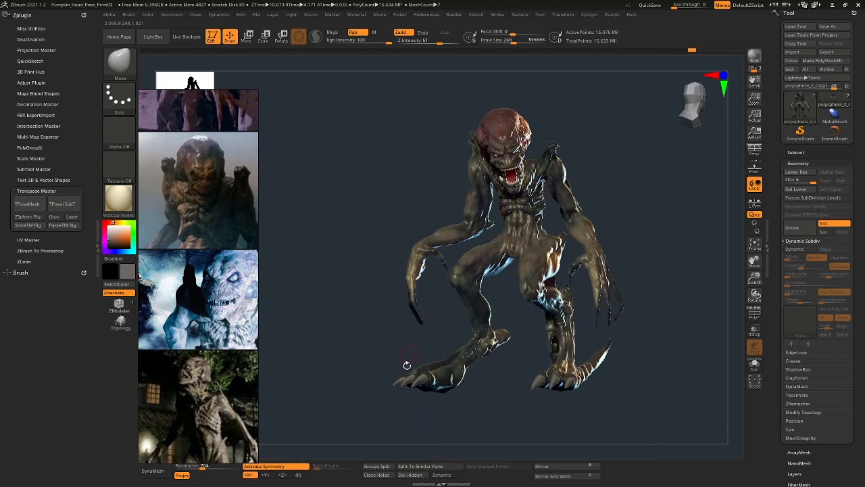
pyautogui.click(43, 204)
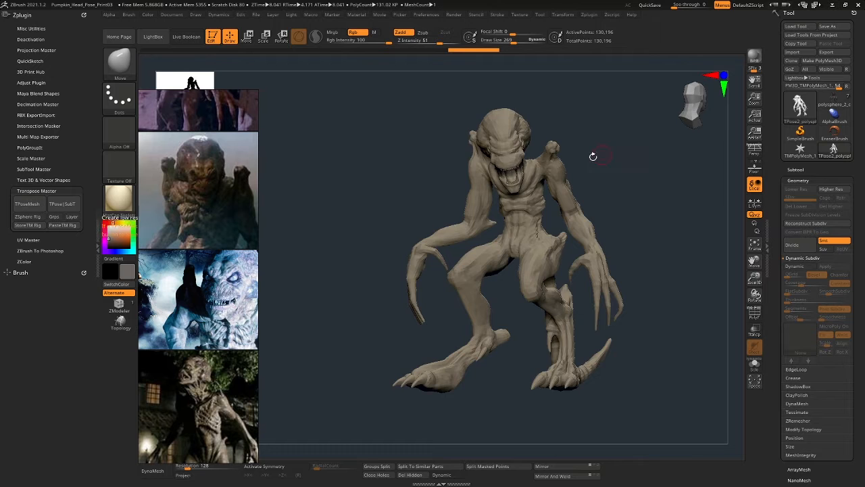
# - Switch from the gizmo to the transpose line and mask the whole body except the tail
pyautogui.moveTo(593, 152); pyautogui.dragTo(360, 55)
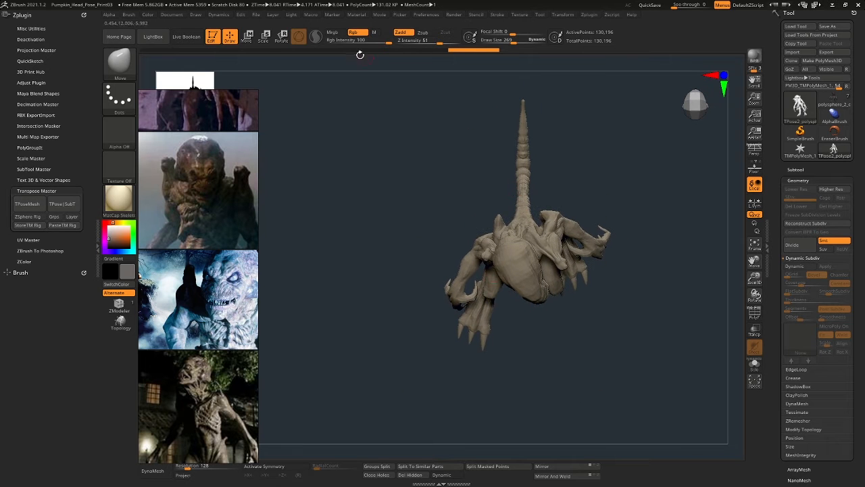
pyautogui.click(248, 42)
pyautogui.click(299, 37)
pyautogui.keyDown('ctrl'); pyautogui.moveTo(552, 206); pyautogui.dragTo(527, 261, button='right'); pyautogui.keyUp('ctrl')
pyautogui.moveTo(528, 262); pyautogui.dragTo(524, 159)
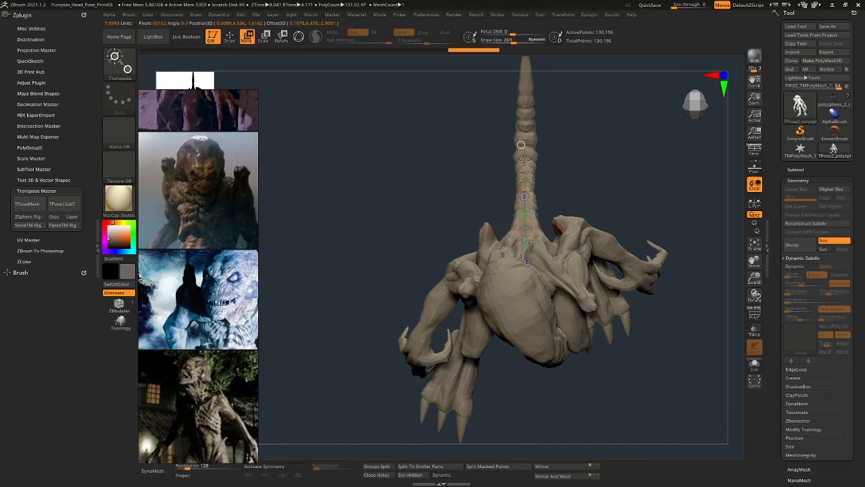
pyautogui.moveTo(532, 162); pyautogui.dragTo(642, 159, button='right')
pyautogui.keyDown('ctrl'); pyautogui.moveTo(438, 282); pyautogui.dragTo(502, 235); pyautogui.keyUp('ctrl')
pyautogui.moveTo(533, 234); pyautogui.dragTo(513, 183, button='right')
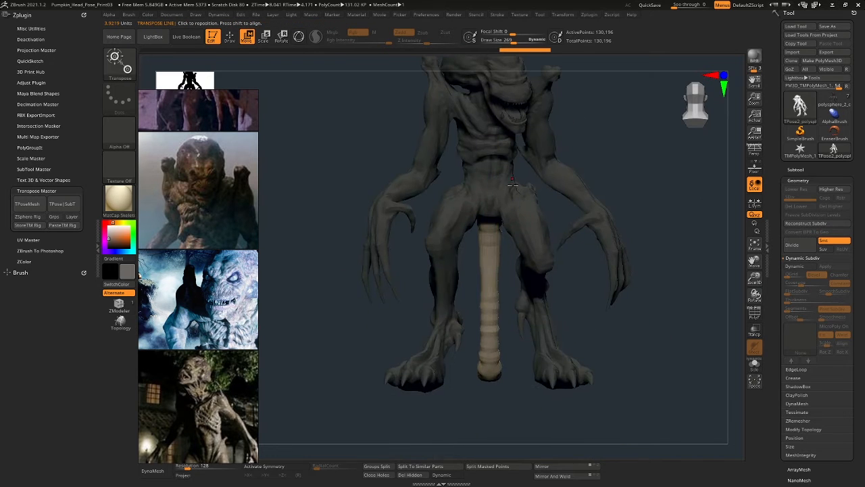
# - Draw a transpose line along the tail from its base and align it from the front, side and above
pyautogui.moveTo(491, 210); pyautogui.dragTo(489, 328)
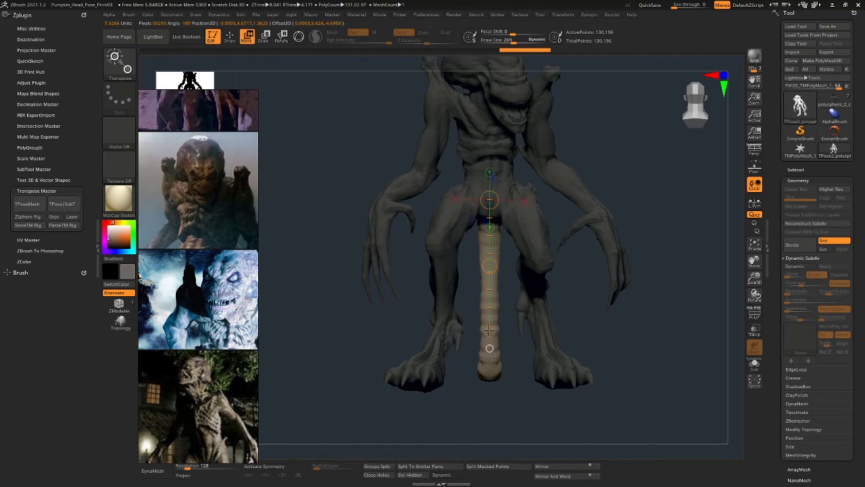
pyautogui.moveTo(503, 297); pyautogui.dragTo(464, 235, button='right')
pyautogui.moveTo(459, 207); pyautogui.dragTo(468, 213)
pyautogui.moveTo(489, 233); pyautogui.dragTo(535, 234, button='right')
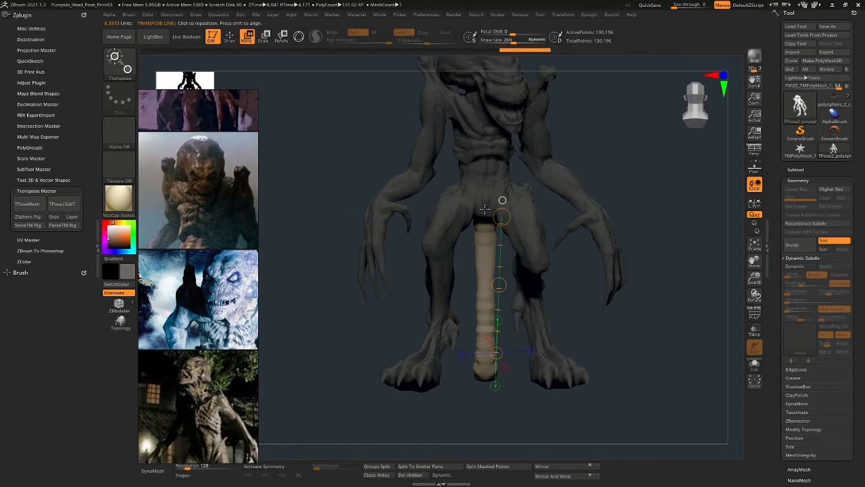
pyautogui.moveTo(485, 209); pyautogui.dragTo(403, 208, button='right')
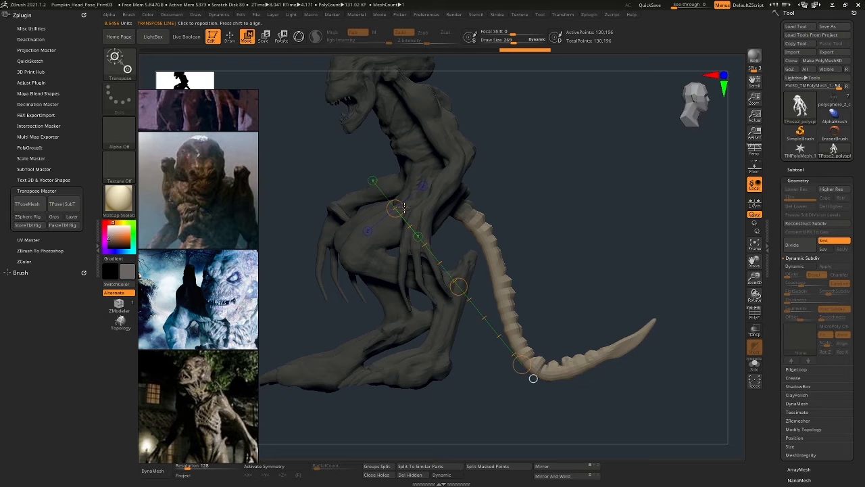
pyautogui.moveTo(403, 207); pyautogui.dragTo(400, 209)
pyautogui.moveTo(522, 365); pyautogui.dragTo(533, 376)
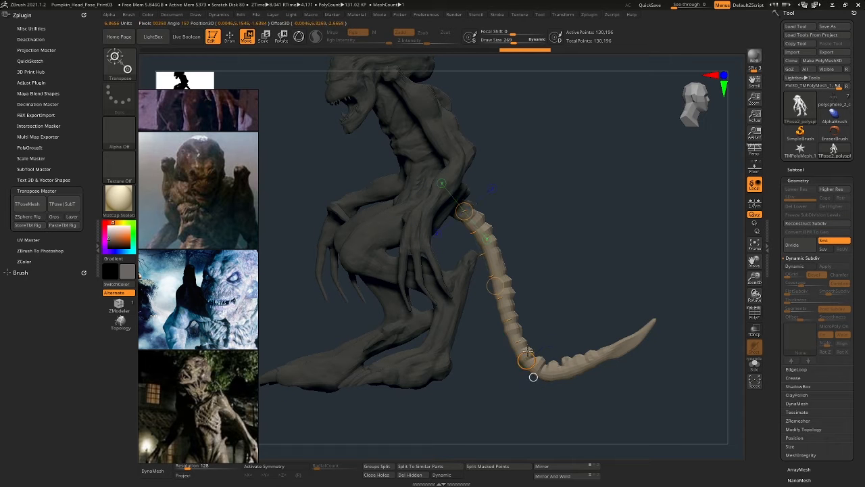
pyautogui.moveTo(508, 292); pyautogui.dragTo(501, 264, button='right')
pyautogui.moveTo(501, 264); pyautogui.dragTo(515, 212)
pyautogui.moveTo(516, 211); pyautogui.dragTo(522, 241, button='right')
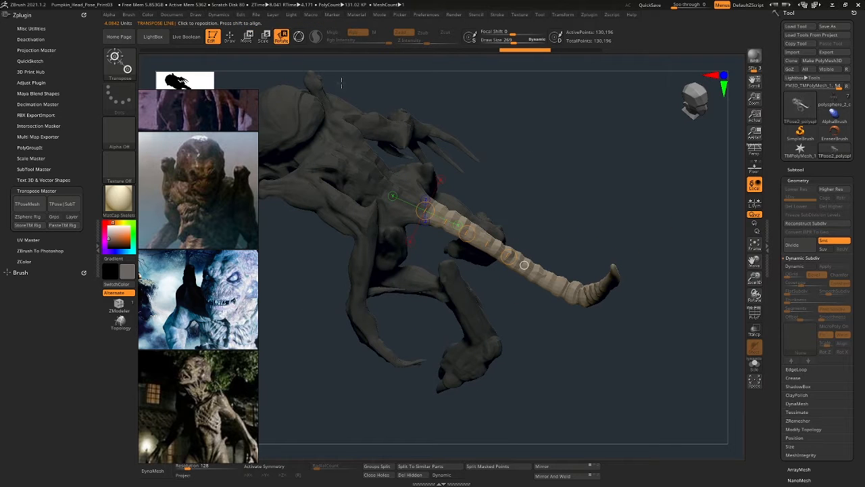
# - Try to swing the tail about its base from above and undo the attempts
pyautogui.moveTo(535, 222); pyautogui.dragTo(534, 222)
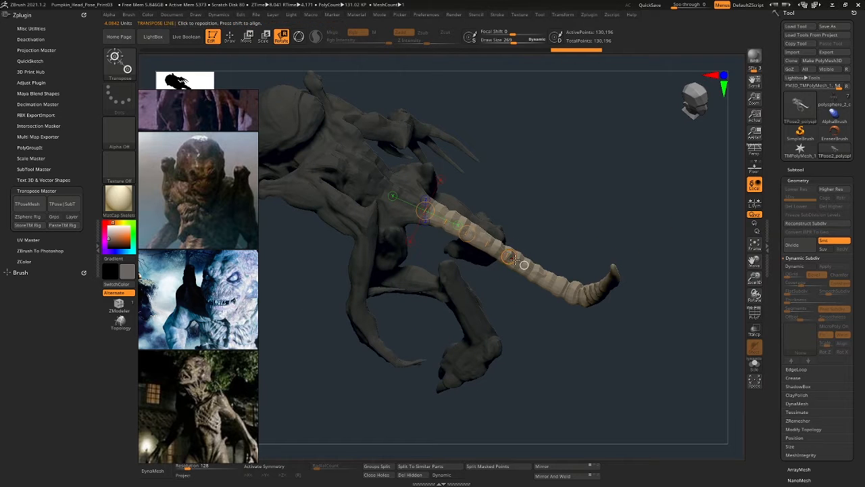
pyautogui.hotkey('ctrl', 'z')
pyautogui.moveTo(524, 264); pyautogui.dragTo(519, 209)
pyautogui.moveTo(519, 208); pyautogui.dragTo(553, 203, button='right')
pyautogui.hotkey('ctrl', 'z')
# - Swing the tail sideways behind the right leg by rotating it about its base with the transpose line
pyautogui.moveTo(409, 311); pyautogui.dragTo(453, 296)
pyautogui.moveTo(453, 296); pyautogui.dragTo(551, 270, button='right')
pyautogui.moveTo(607, 274); pyautogui.dragTo(557, 246, button='right')
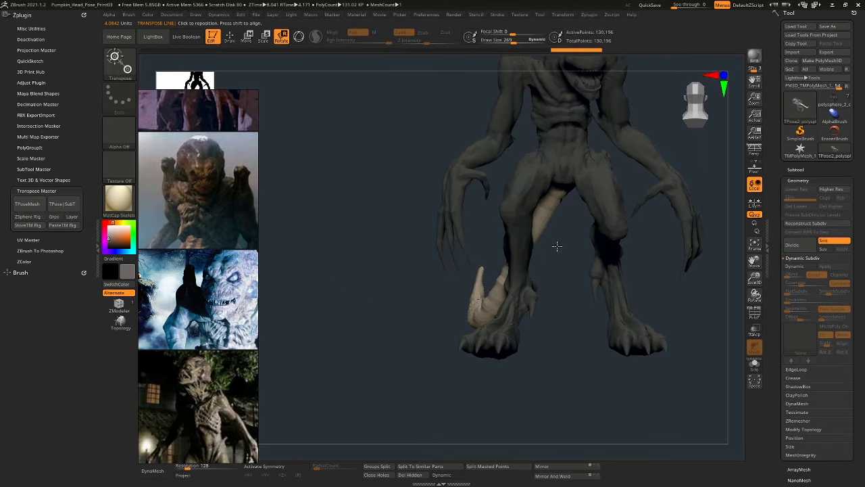
pyautogui.moveTo(506, 274); pyautogui.dragTo(588, 255)
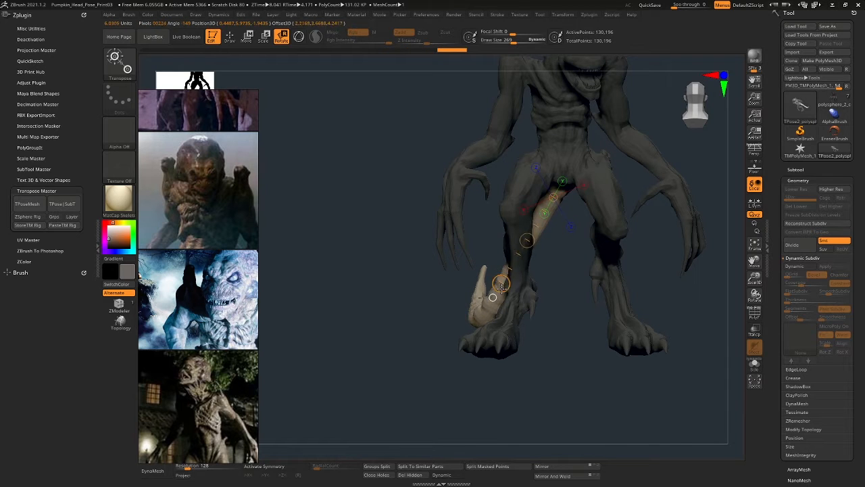
pyautogui.moveTo(502, 289); pyautogui.dragTo(634, 262, button='right')
pyautogui.moveTo(514, 197); pyautogui.dragTo(540, 240, button='right')
pyautogui.moveTo(539, 238); pyautogui.dragTo(546, 199)
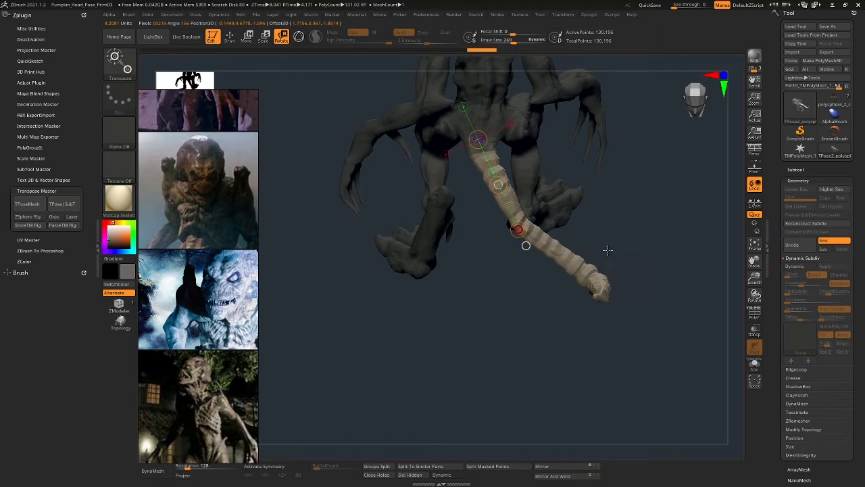
# - Mask the base of the tail so only its remaining length can be rotated
pyautogui.moveTo(608, 250); pyautogui.dragTo(457, 209, button='right')
pyautogui.keyDown('ctrl'); pyautogui.moveTo(432, 220); pyautogui.dragTo(428, 241); pyautogui.keyUp('ctrl')
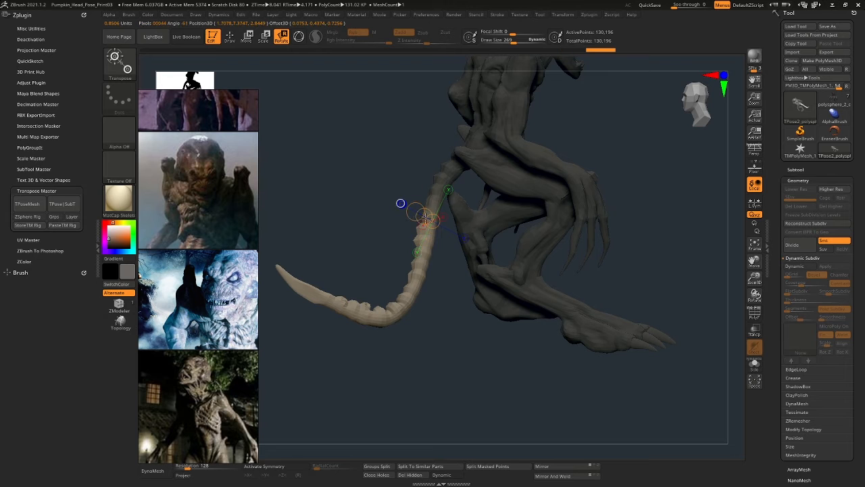
pyautogui.moveTo(401, 203)
pyautogui.mouseDown()
pyautogui.moveTo(408, 191)
pyautogui.moveTo(402, 201)
pyautogui.mouseUp()
pyautogui.moveTo(406, 201); pyautogui.dragTo(455, 193, button='right')
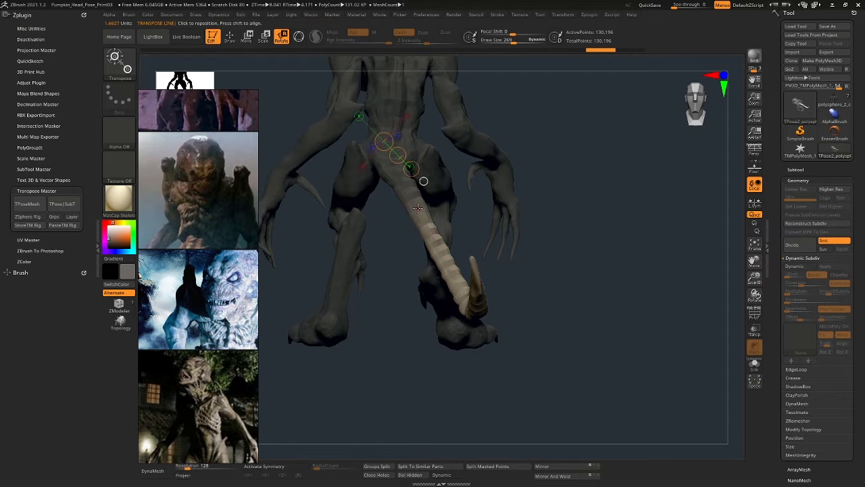
# - Rotate the unmasked lower tail forward toward the right leg with the transpose line in side view
pyautogui.moveTo(418, 208); pyautogui.dragTo(453, 271)
pyautogui.moveTo(501, 266)
pyautogui.mouseDown(button='right')
pyautogui.moveTo(456, 268)
pyautogui.moveTo(483, 290)
pyautogui.moveTo(443, 320)
pyautogui.moveTo(444, 271)
pyautogui.mouseUp(button='right')
pyautogui.moveTo(441, 264); pyautogui.dragTo(454, 269)
pyautogui.moveTo(479, 234); pyautogui.dragTo(490, 297, button='right')
pyautogui.moveTo(440, 309); pyautogui.dragTo(482, 310)
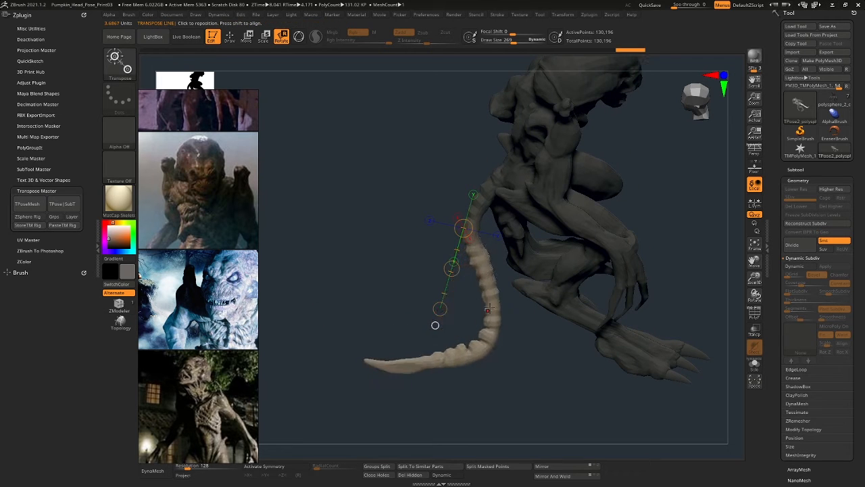
pyautogui.moveTo(493, 297); pyautogui.dragTo(498, 248, button='right')
pyautogui.moveTo(439, 309); pyautogui.dragTo(480, 296)
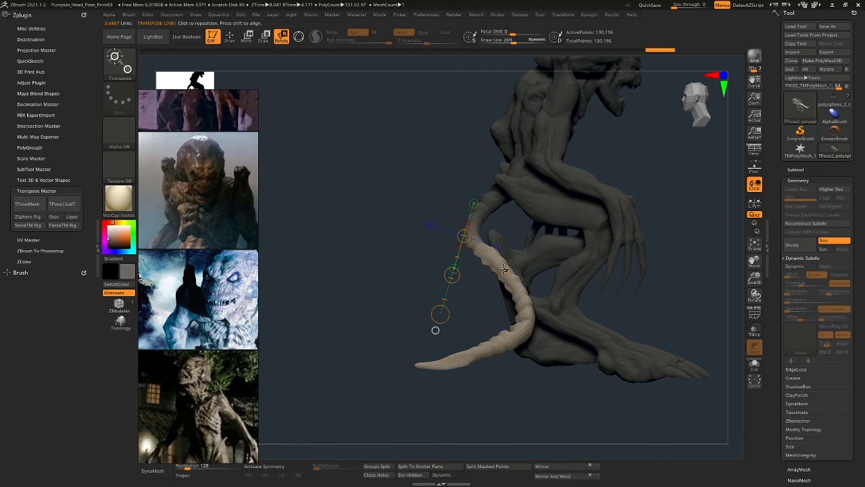
# - Clear the mask and reshape the curve of the upper tail with the Move brush at draw size 580
pyautogui.press('q')
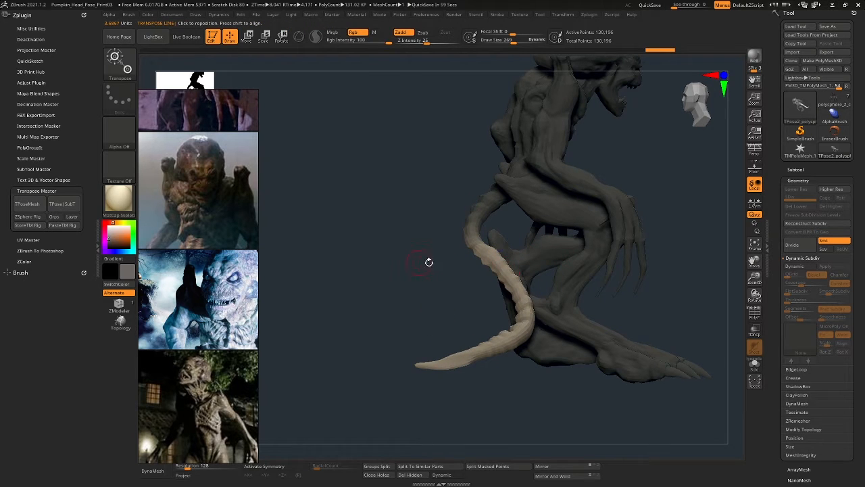
pyautogui.keyDown('ctrl'); pyautogui.moveTo(440, 265); pyautogui.dragTo(448, 270); pyautogui.keyUp('ctrl')
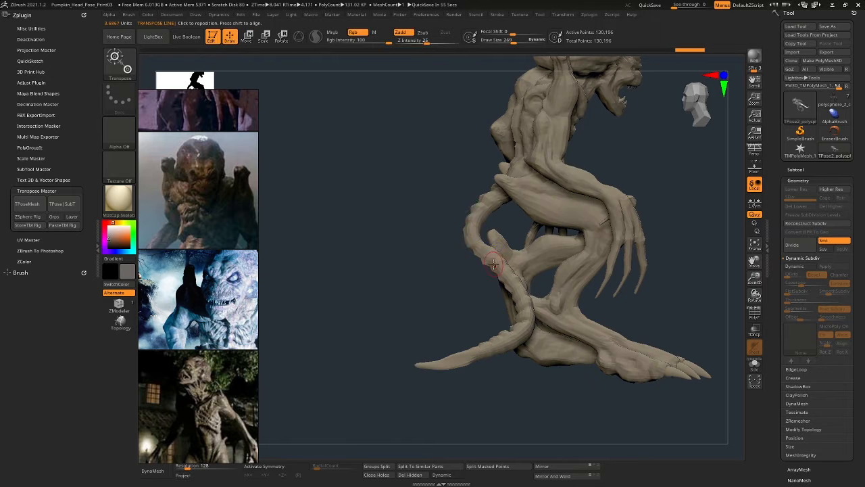
pyautogui.press('space')
pyautogui.press('b')
pyautogui.press('m')
pyautogui.press('v')
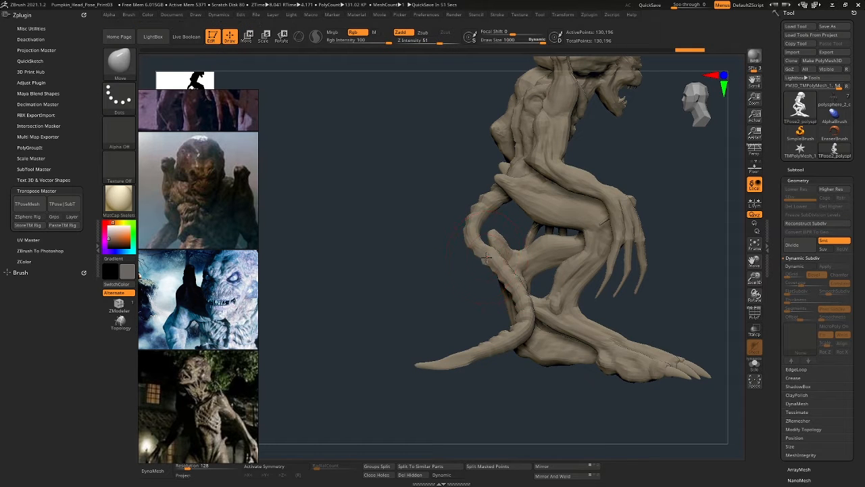
pyautogui.moveTo(481, 259); pyautogui.dragTo(512, 259, button='right')
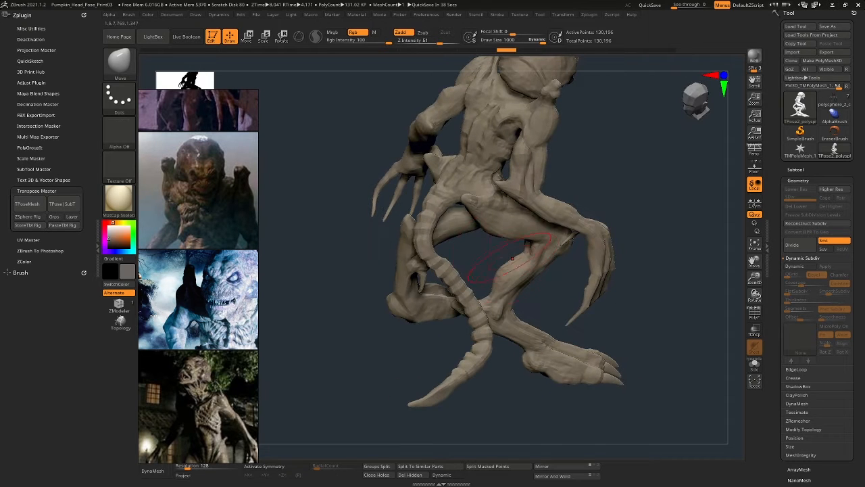
pyautogui.press('space')
pyautogui.moveTo(429, 223); pyautogui.dragTo(435, 222)
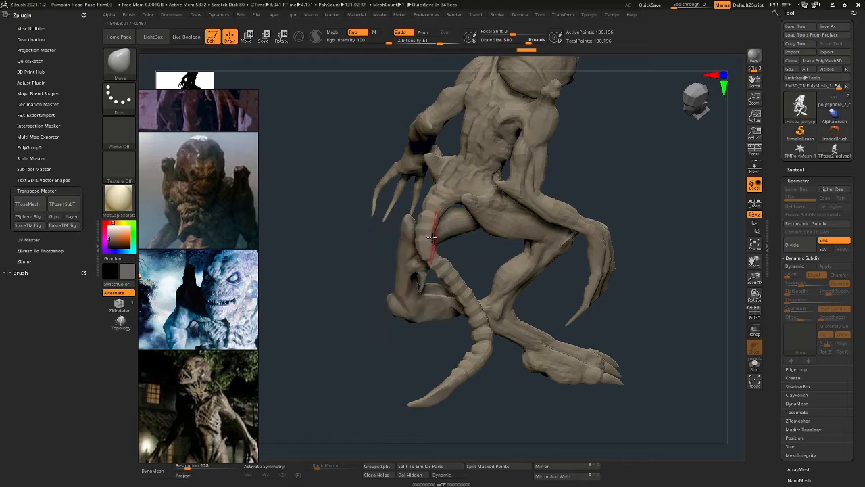
pyautogui.moveTo(454, 234)
pyautogui.mouseDown(button='right')
pyautogui.moveTo(430, 229)
pyautogui.moveTo(396, 244)
pyautogui.moveTo(470, 218)
pyautogui.moveTo(497, 223)
pyautogui.moveTo(516, 246)
pyautogui.moveTo(525, 205)
pyautogui.moveTo(560, 257)
pyautogui.mouseUp(button='right')
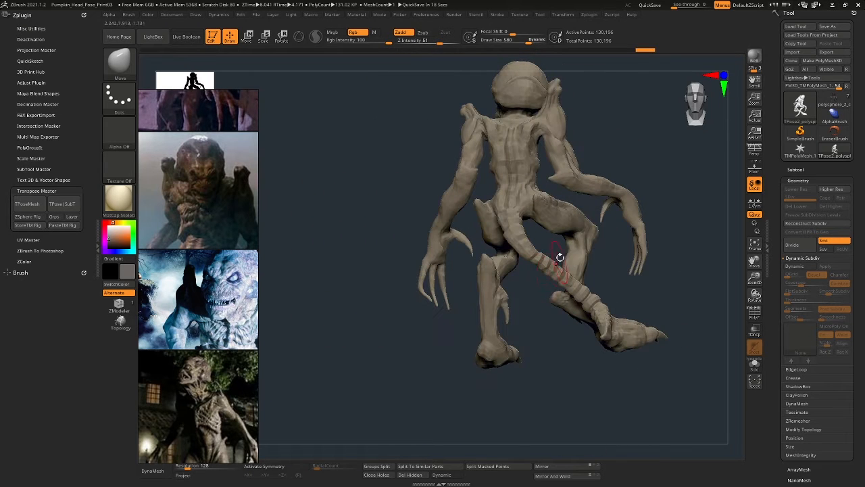
# - Isolate the lower half of the tail with a mask and rotate it outward from the right foot
pyautogui.press('w')
pyautogui.moveTo(555, 271)
pyautogui.keyDown('ctrl'); pyautogui.mouseDown()
pyautogui.moveTo(590, 303)
pyautogui.moveTo(513, 277)
pyautogui.moveTo(575, 323)
pyautogui.moveTo(613, 308)
pyautogui.moveTo(619, 289)
pyautogui.moveTo(669, 295)
pyautogui.moveTo(569, 299)
pyautogui.mouseUp(); pyautogui.keyUp('ctrl')
pyautogui.click(575, 298)
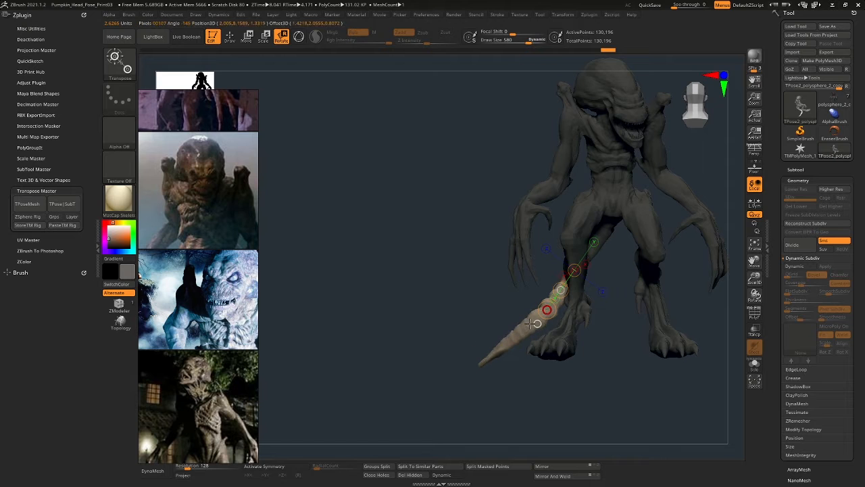
pyautogui.moveTo(530, 323); pyautogui.dragTo(600, 315)
pyautogui.hotkey('ctrl', 'z')
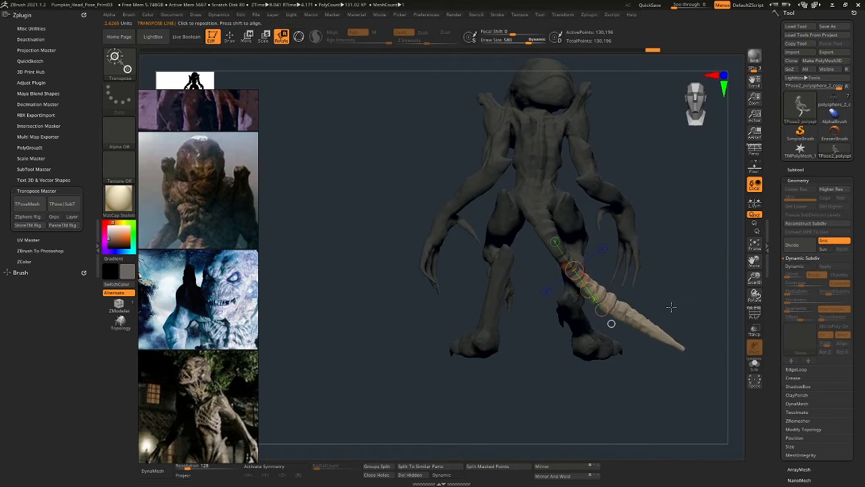
# - Replace the mask with a new one that leaves only the outer half of the tail unmasked
pyautogui.moveTo(672, 305); pyautogui.dragTo(486, 315)
pyautogui.moveTo(438, 363)
pyautogui.keyDown('ctrl'); pyautogui.mouseDown()
pyautogui.moveTo(530, 315)
pyautogui.moveTo(441, 321)
pyautogui.mouseUp(); pyautogui.keyUp('ctrl')
pyautogui.moveTo(406, 331)
pyautogui.keyDown('ctrl'); pyautogui.mouseDown()
pyautogui.moveTo(418, 342)
pyautogui.moveTo(539, 309)
pyautogui.moveTo(443, 315)
pyautogui.moveTo(463, 347)
pyautogui.moveTo(522, 322)
pyautogui.mouseUp(); pyautogui.keyUp('ctrl')
pyautogui.keyDown('ctrl'); pyautogui.click(445, 318); pyautogui.keyUp('ctrl')
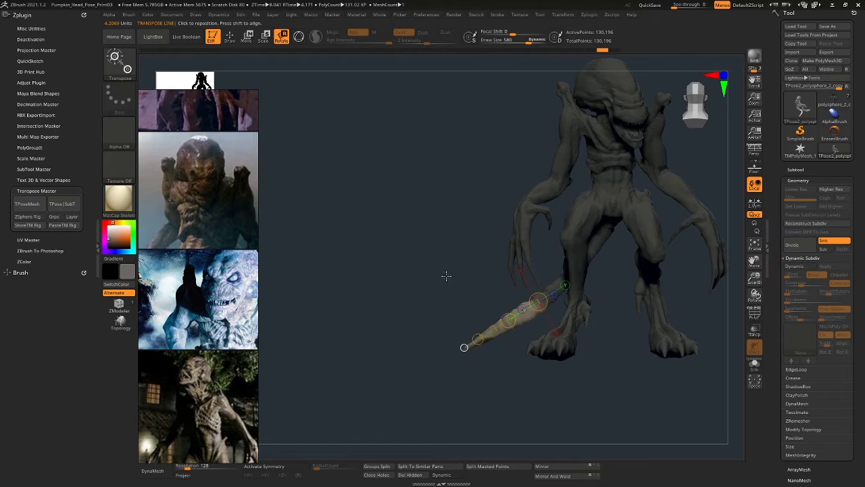
# - Try rotating the unmasked tail end with the transpose line in side view
pyautogui.moveTo(446, 275)
pyautogui.mouseDown()
pyautogui.moveTo(662, 278)
pyautogui.moveTo(560, 347)
pyautogui.moveTo(499, 340)
pyautogui.moveTo(505, 336)
pyautogui.mouseUp()
pyautogui.hotkey('ctrl', 'z')
pyautogui.hotkey('ctrl', 'z')
pyautogui.moveTo(538, 302); pyautogui.dragTo(541, 300)
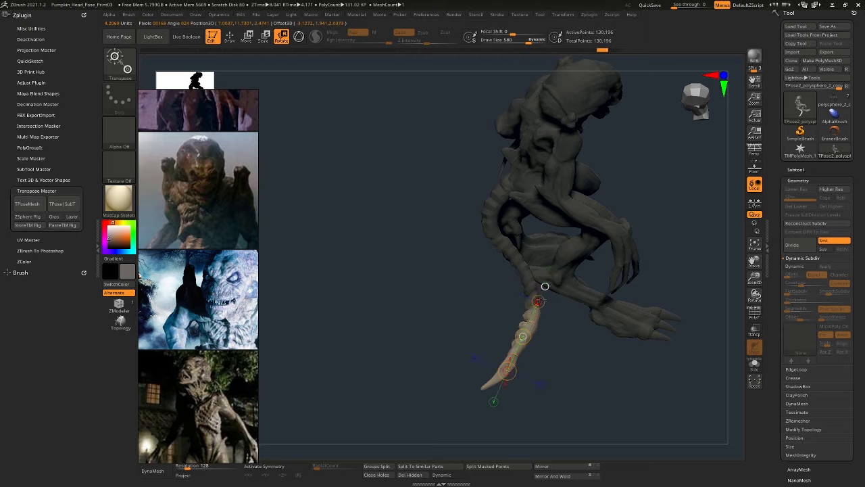
pyautogui.moveTo(558, 355)
pyautogui.mouseDown()
pyautogui.moveTo(595, 349)
pyautogui.moveTo(534, 358)
pyautogui.moveTo(556, 353)
pyautogui.moveTo(533, 342)
pyautogui.moveTo(562, 344)
pyautogui.moveTo(561, 332)
pyautogui.moveTo(466, 290)
pyautogui.moveTo(449, 254)
pyautogui.moveTo(599, 254)
pyautogui.moveTo(514, 270)
pyautogui.moveTo(602, 267)
pyautogui.moveTo(592, 258)
pyautogui.moveTo(586, 302)
pyautogui.mouseUp()
pyautogui.hotkey('ctrl', 'z')
# - Clear the mask and switch to the Move Topological brush with draw size 1000
pyautogui.press('q')
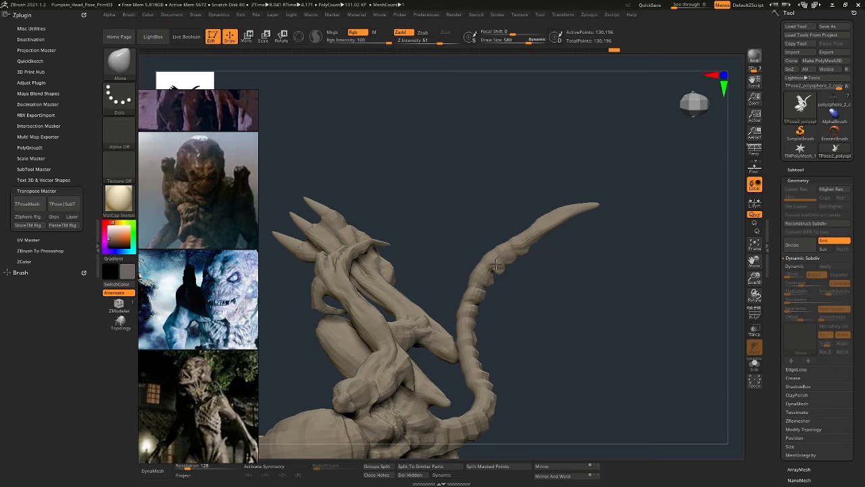
pyautogui.press('ctrl')
pyautogui.click(125, 68)
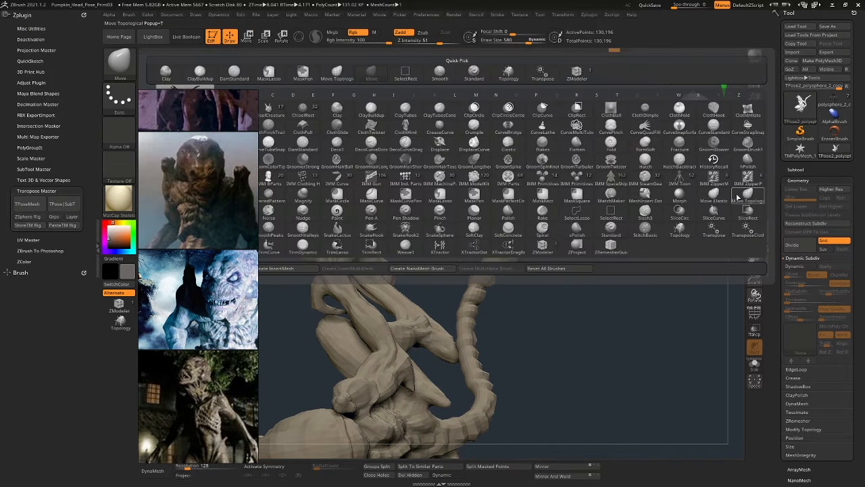
pyautogui.click(446, 274)
pyautogui.press('space')
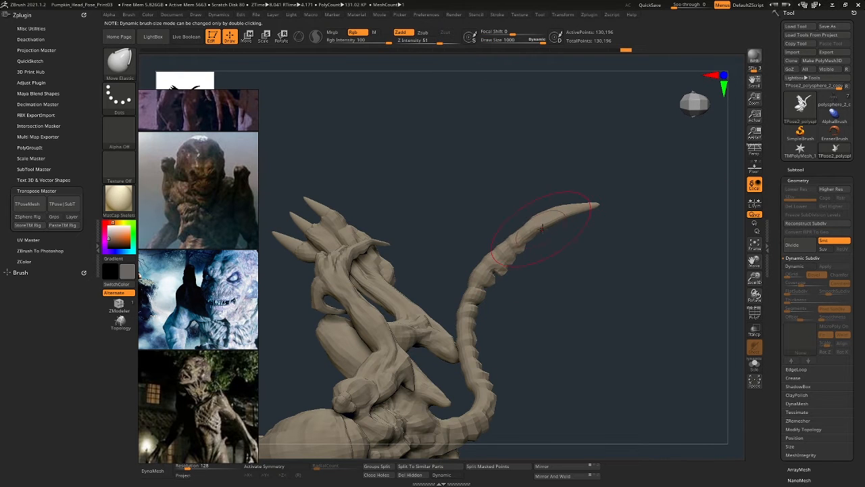
pyautogui.click(122, 65)
pyautogui.click(748, 196)
pyautogui.press('space')
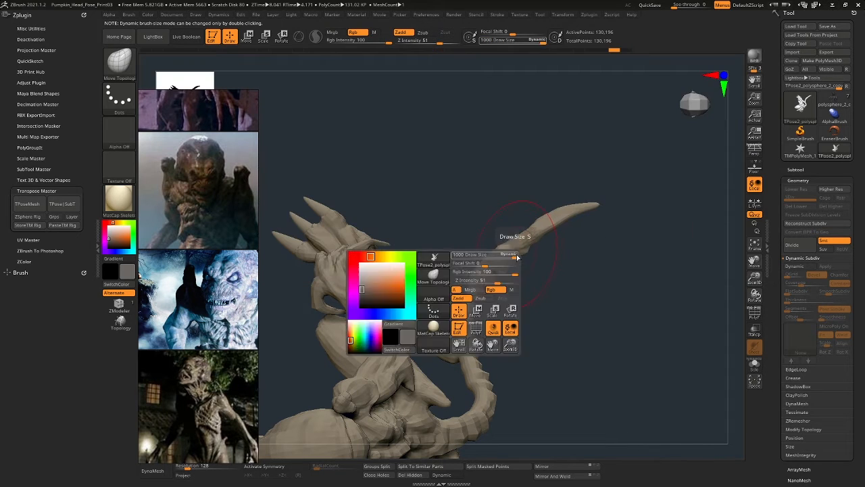
pyautogui.press('space')
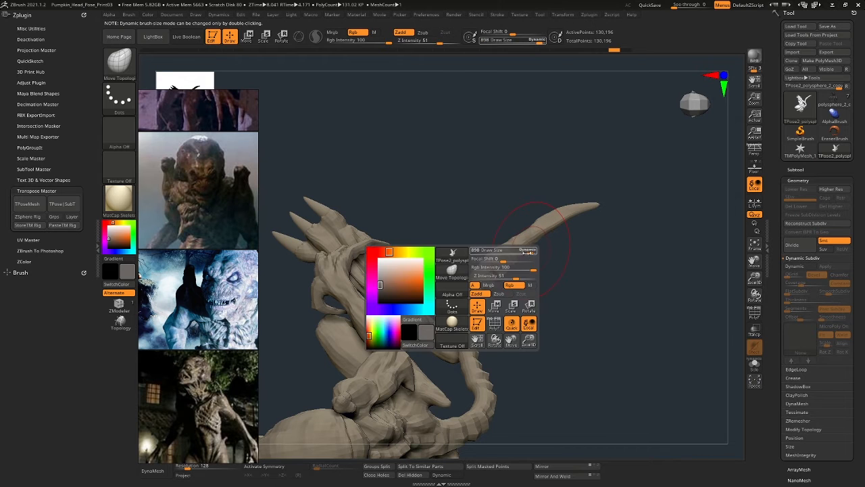
pyautogui.keyDown('ctrl'); pyautogui.moveTo(547, 253); pyautogui.dragTo(550, 236, button='right'); pyautogui.keyUp('ctrl')
pyautogui.press('space')
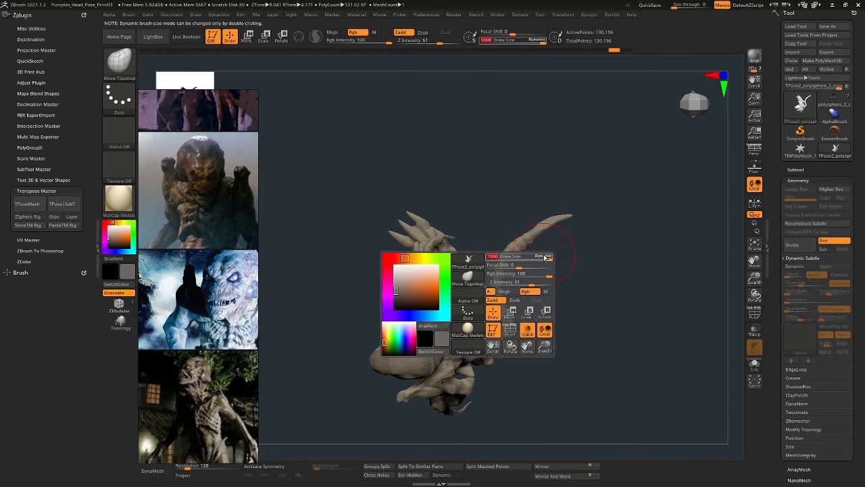
pyautogui.press('space')
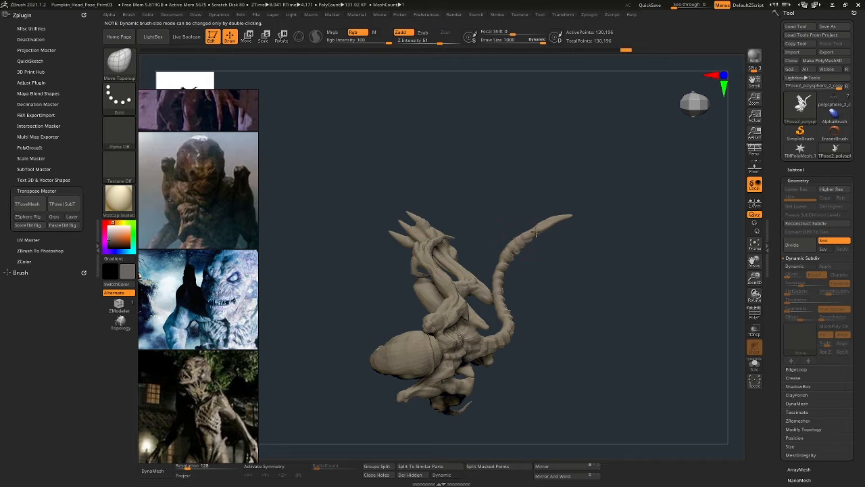
# - Reshape the tail's overall curve with the Move Topological brush, checking it from below, behind and the sides
pyautogui.moveTo(498, 265); pyautogui.dragTo(508, 252)
pyautogui.moveTo(508, 252); pyautogui.dragTo(541, 271, button='right')
pyautogui.keyDown('ctrl'); pyautogui.moveTo(541, 271); pyautogui.dragTo(420, 213, button='right'); pyautogui.keyUp('ctrl')
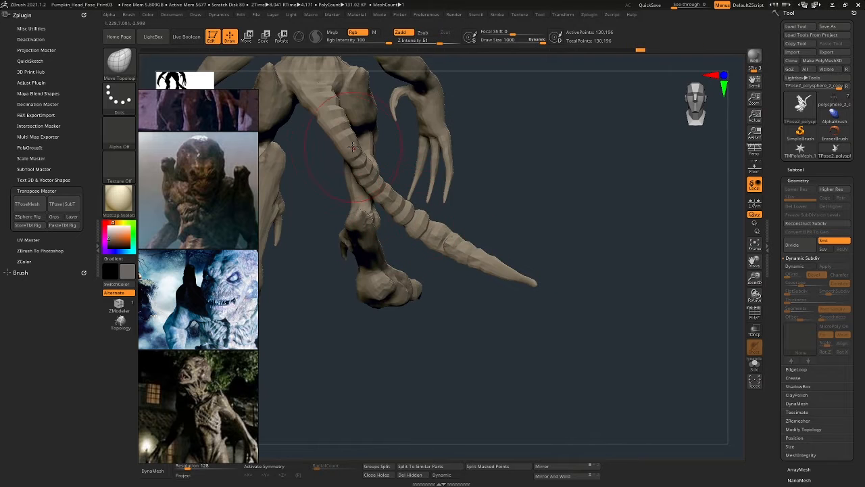
pyautogui.moveTo(353, 147); pyautogui.dragTo(409, 162, button='right')
pyautogui.moveTo(507, 145); pyautogui.dragTo(460, 196, button='right')
pyautogui.moveTo(595, 186); pyautogui.dragTo(451, 169, button='right')
pyautogui.moveTo(486, 217); pyautogui.dragTo(643, 201, button='right')
pyautogui.moveTo(345, 171); pyautogui.dragTo(288, 180, button='right')
# - Transfer the new pose back to the detailed subtools and set the draw size to 473 with symmetry off
pyautogui.click(62, 204)
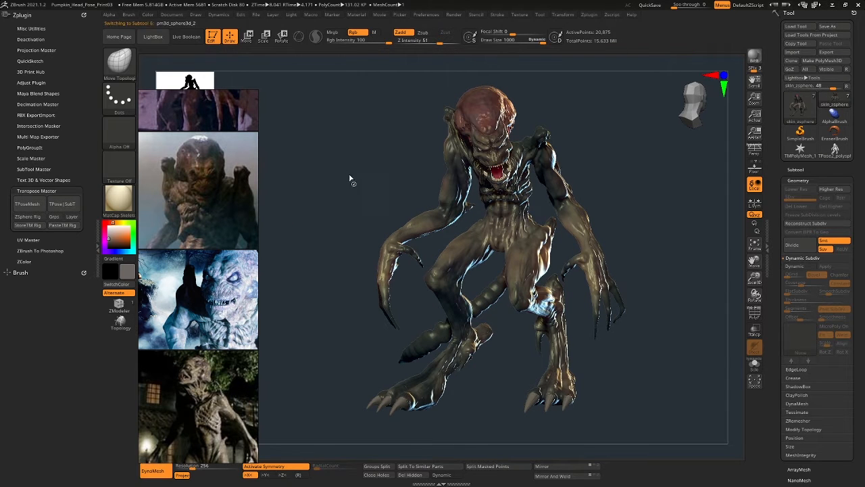
pyautogui.moveTo(342, 185)
pyautogui.mouseDown()
pyautogui.moveTo(433, 186)
pyautogui.moveTo(446, 142)
pyautogui.moveTo(456, 221)
pyautogui.moveTo(407, 217)
pyautogui.moveTo(428, 210)
pyautogui.mouseUp()
pyautogui.press('space')
pyautogui.press('x')
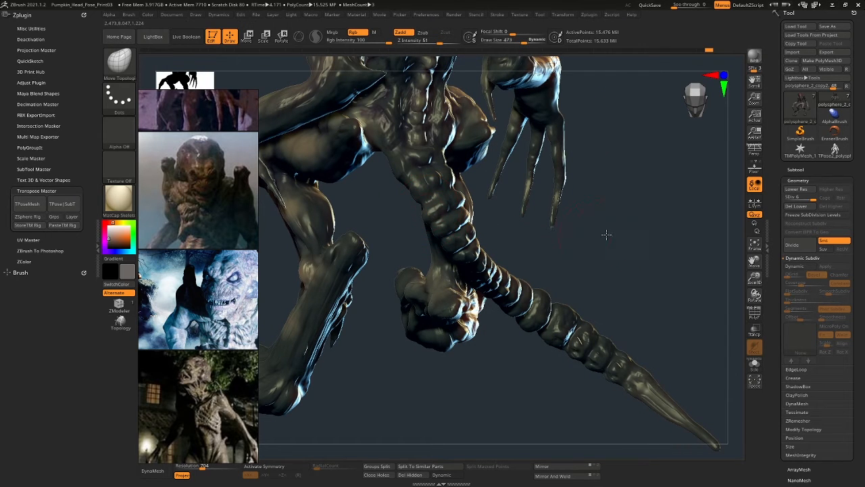
# - Adjust the body and tail shapes at subdivision level 1 with the Move Topological brush, comparing them with level 6
pyautogui.moveTo(607, 234); pyautogui.dragTo(666, 231)
pyautogui.click(787, 198)
pyautogui.moveTo(428, 213); pyautogui.dragTo(466, 204)
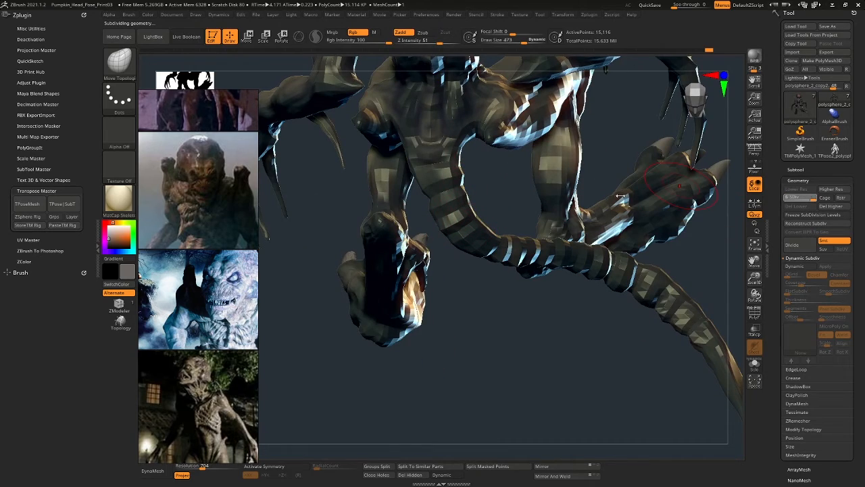
pyautogui.moveTo(494, 177); pyautogui.dragTo(713, 210, button='right')
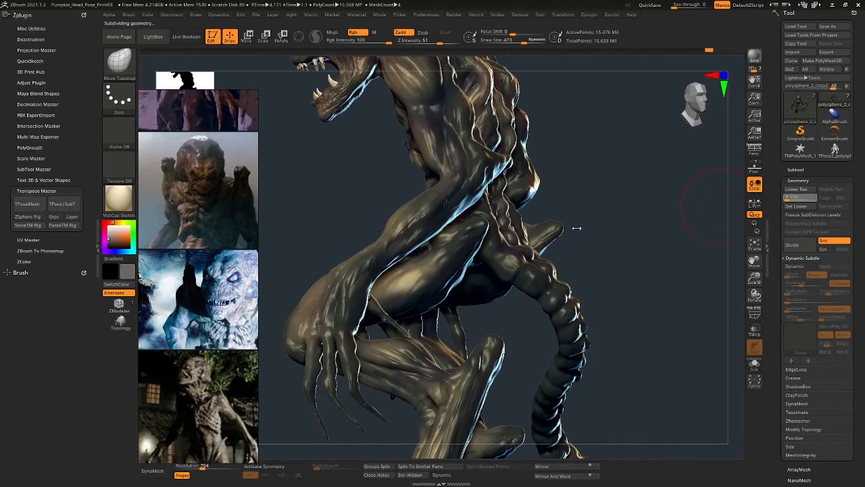
pyautogui.moveTo(580, 229); pyautogui.dragTo(379, 245, button='right')
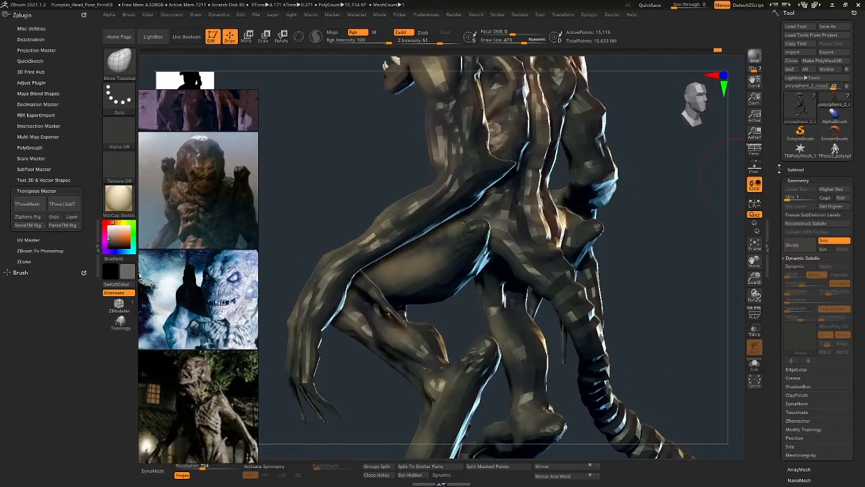
pyautogui.moveTo(650, 222); pyautogui.dragTo(703, 189, button='right')
pyautogui.moveTo(703, 190); pyautogui.dragTo(656, 193, button='right')
pyautogui.moveTo(608, 226); pyautogui.dragTo(656, 189, button='right')
# - Turn on perspective and the floor grid, and save the project as Pumpkin_Head_Pose_Print_04.zpr
pyautogui.click(754, 167)
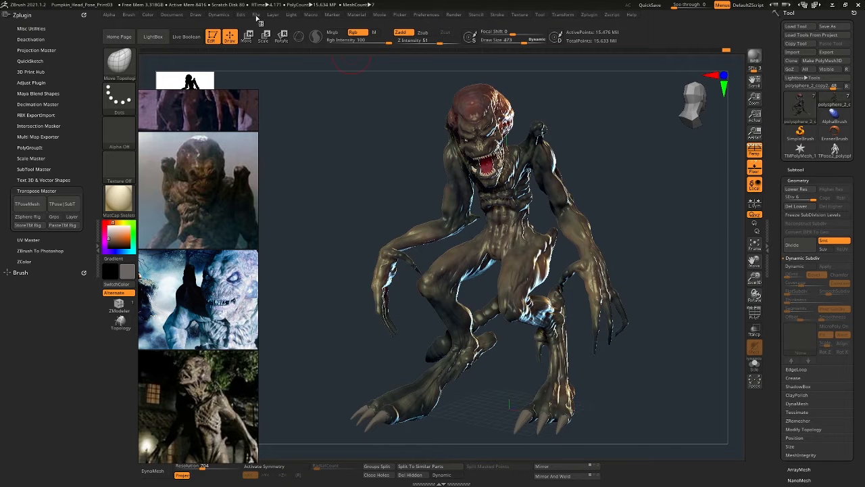
pyautogui.click(257, 15)
pyautogui.click(310, 29)
pyautogui.press('Right')
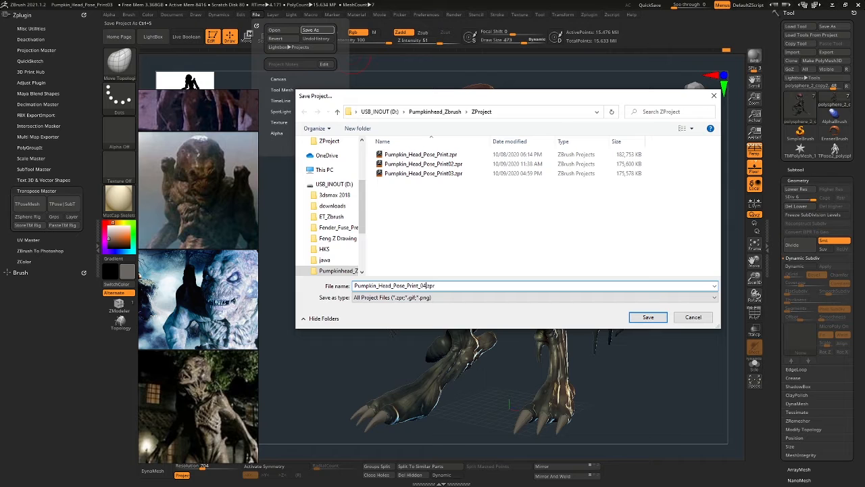
pyautogui.press('Return')
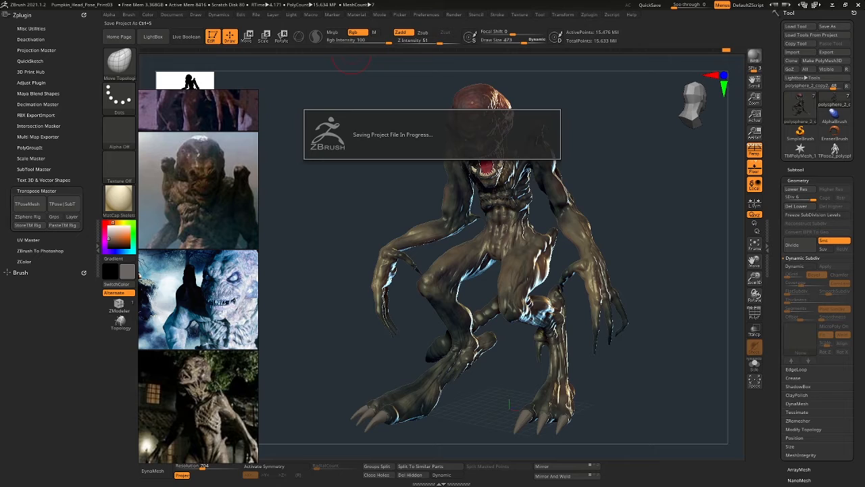
# - Frame the creature's head and switch to the Move brush at draw size 281
pyautogui.keyDown('alt'); pyautogui.moveTo(690, 162); pyautogui.dragTo(695, 187); pyautogui.keyUp('alt')
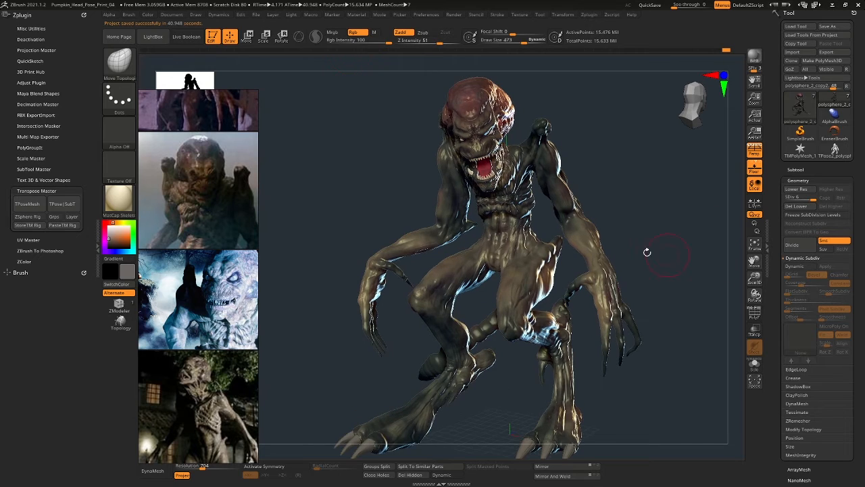
pyautogui.moveTo(647, 252); pyautogui.dragTo(773, 110)
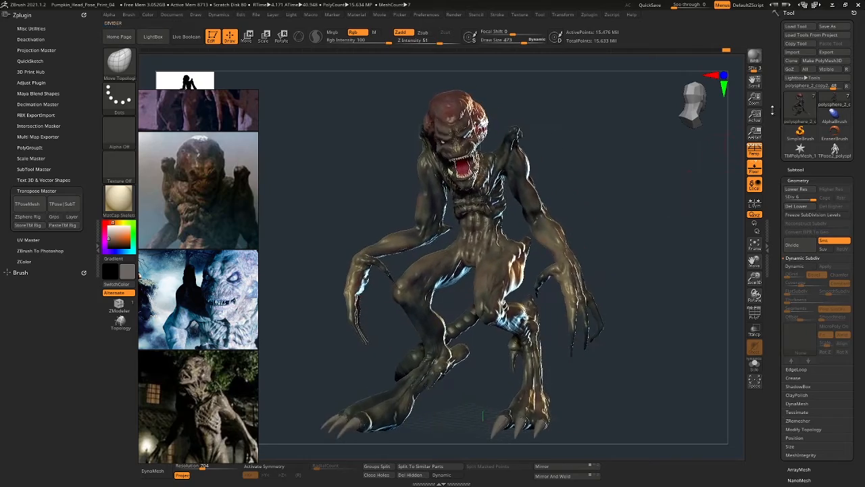
pyautogui.moveTo(693, 172); pyautogui.dragTo(709, 233)
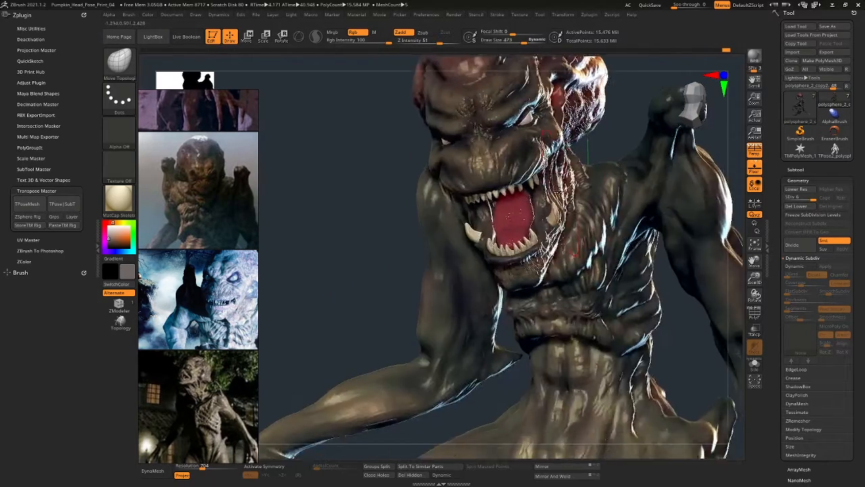
pyautogui.moveTo(560, 192); pyautogui.dragTo(513, 201, button='right')
pyautogui.press('space')
pyautogui.moveTo(508, 188); pyautogui.dragTo(499, 187)
pyautogui.press('b')
pyautogui.press('m')
pyautogui.press('v')
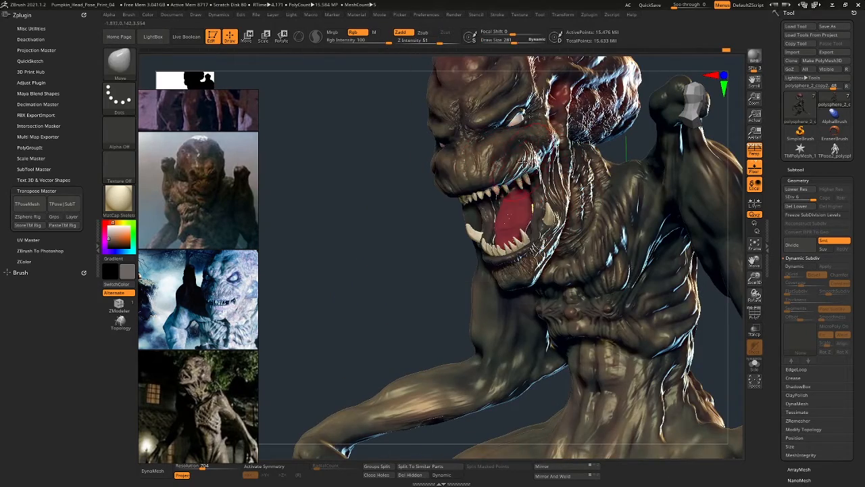
# - Reshape the lower jaw and the corner of the open mouth with the Move brush
pyautogui.moveTo(523, 163); pyautogui.dragTo(443, 186, button='right')
pyautogui.moveTo(466, 259); pyautogui.dragTo(468, 257)
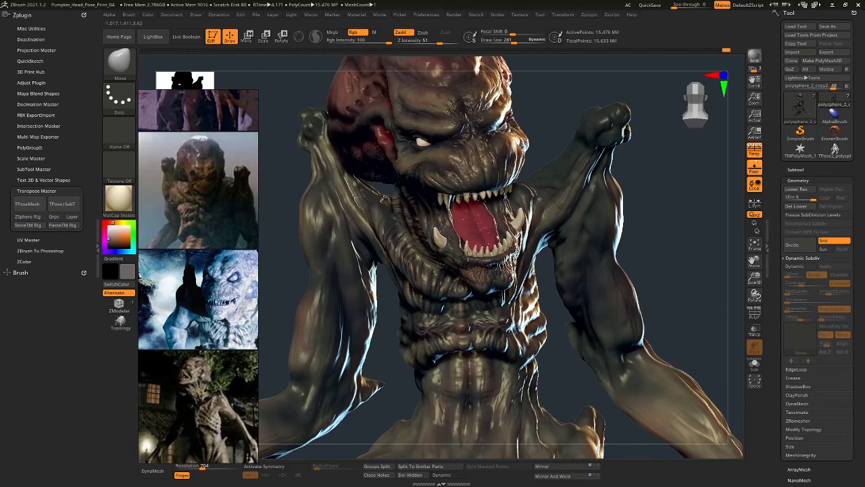
pyautogui.moveTo(385, 199); pyautogui.dragTo(345, 200, button='right')
pyautogui.moveTo(519, 245); pyautogui.dragTo(507, 254)
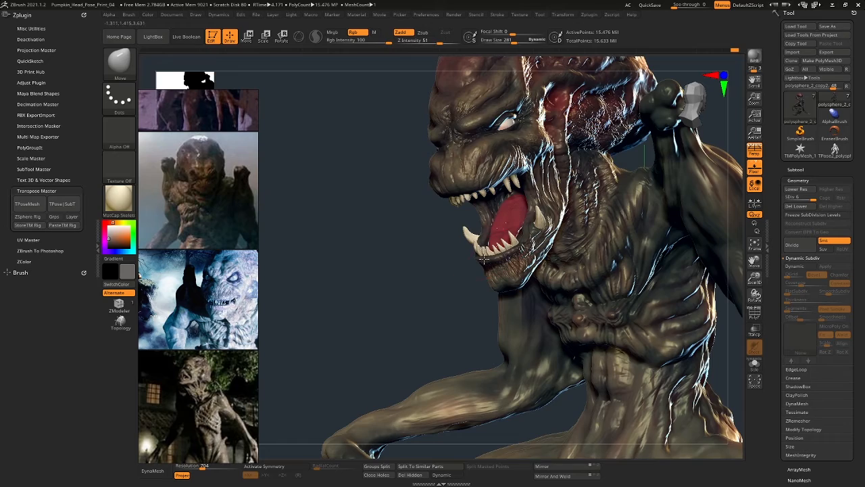
pyautogui.moveTo(527, 247); pyautogui.dragTo(500, 246, button='right')
# - Refine the snout, upper lip and cheek of the snarling face with the Move brush from both sides
pyautogui.moveTo(566, 181)
pyautogui.mouseDown(button='right')
pyautogui.moveTo(543, 181)
pyautogui.moveTo(553, 177)
pyautogui.mouseUp(button='right')
pyautogui.moveTo(488, 114); pyautogui.dragTo(488, 163, button='right')
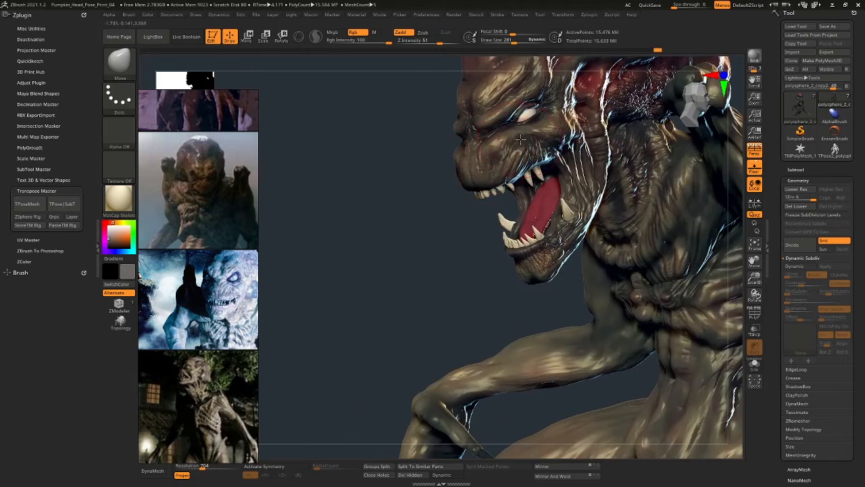
pyautogui.moveTo(520, 138); pyautogui.dragTo(473, 148, button='right')
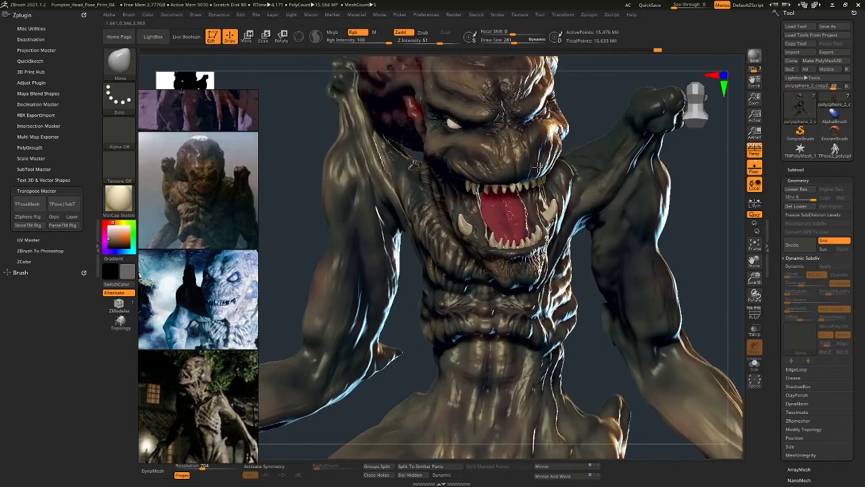
pyautogui.moveTo(538, 167); pyautogui.dragTo(553, 167, button='right')
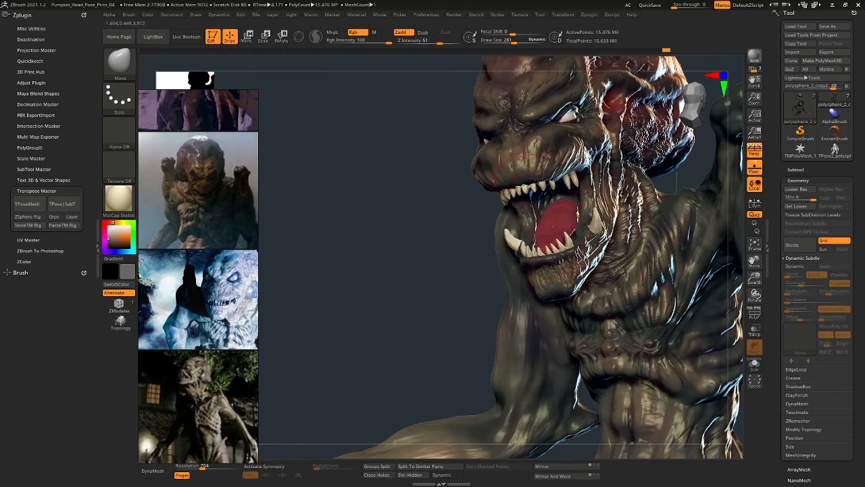
pyautogui.moveTo(507, 187)
pyautogui.mouseDown(button='right')
pyautogui.moveTo(467, 189)
pyautogui.moveTo(615, 159)
pyautogui.moveTo(582, 182)
pyautogui.mouseUp(button='right')
pyautogui.moveTo(583, 181); pyautogui.dragTo(582, 185)
pyautogui.moveTo(582, 186)
pyautogui.mouseDown(button='right')
pyautogui.moveTo(578, 143)
pyautogui.moveTo(508, 150)
pyautogui.moveTo(600, 182)
pyautogui.moveTo(545, 224)
pyautogui.moveTo(438, 169)
pyautogui.moveTo(552, 211)
pyautogui.mouseUp(button='right')
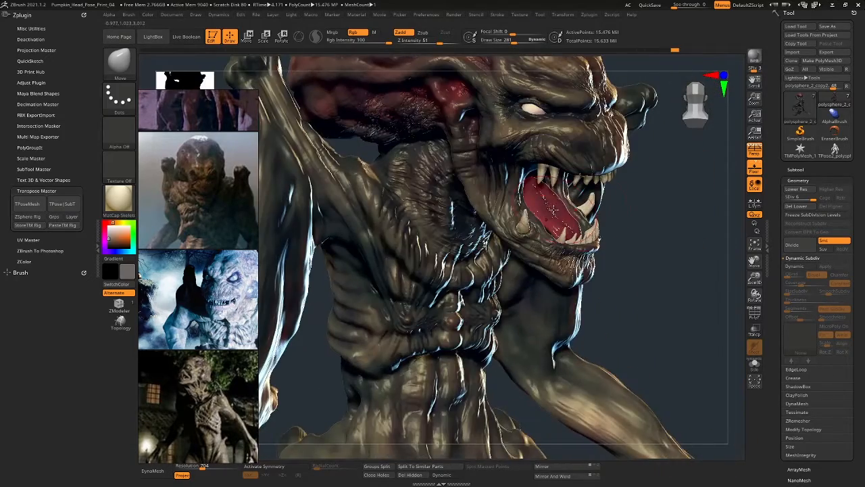
# - Dismiss the undo history note and make the tongue subtool active
pyautogui.press('ctrl')
pyautogui.keyDown('ctrl'); pyautogui.click(639, 165); pyautogui.keyUp('ctrl')
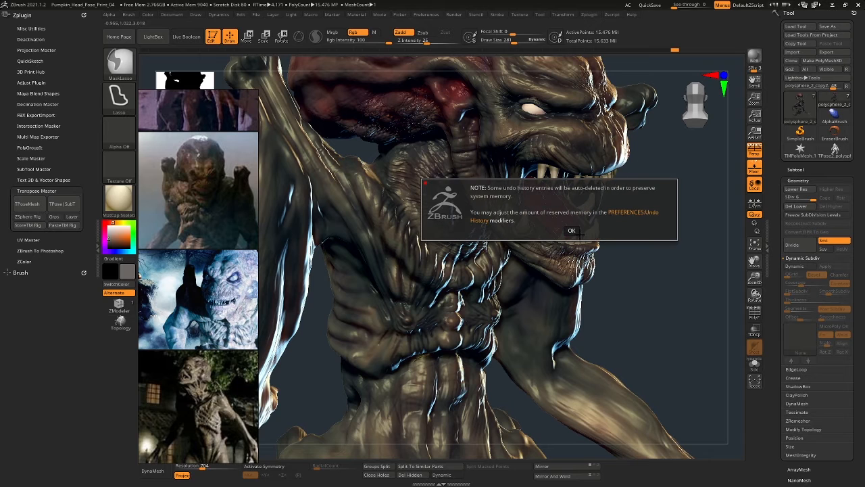
pyautogui.click(572, 230)
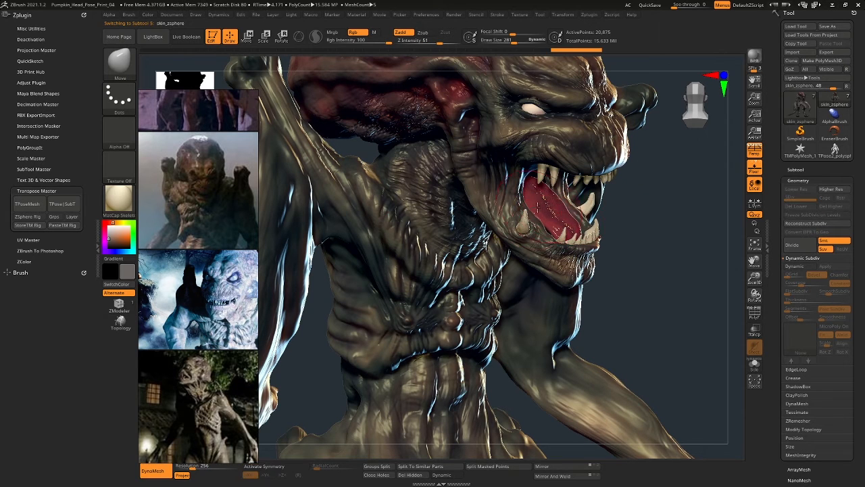
pyautogui.keyDown('alt'); pyautogui.click(544, 207); pyautogui.keyUp('alt')
pyautogui.moveTo(544, 207); pyautogui.dragTo(551, 175, button='right')
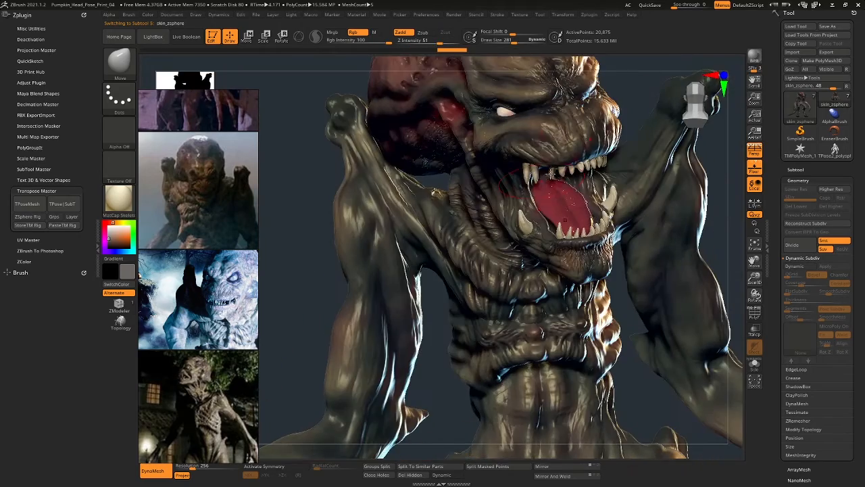
pyautogui.moveTo(436, 192); pyautogui.dragTo(631, 188, button='right')
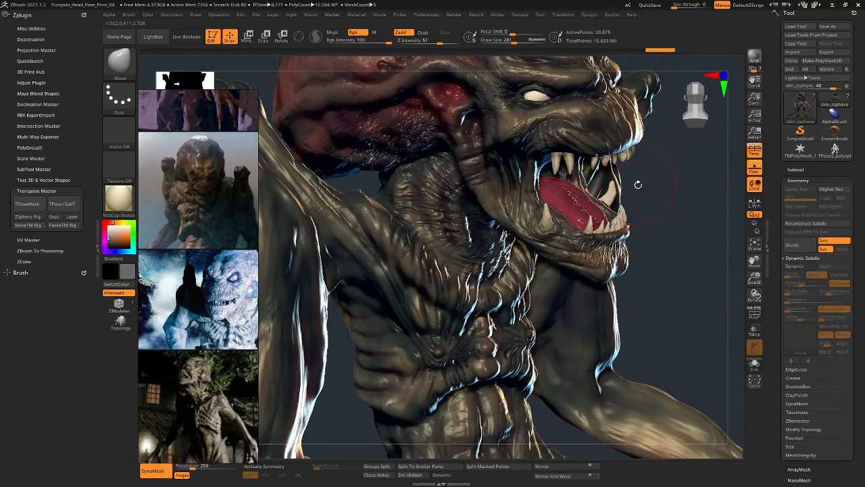
# - Turn on Ghost transparency, make the tongue subtool active and bring up the Gizmo on it
pyautogui.hotkey('shift', 't')
pyautogui.moveTo(638, 183); pyautogui.dragTo(573, 191, button='right')
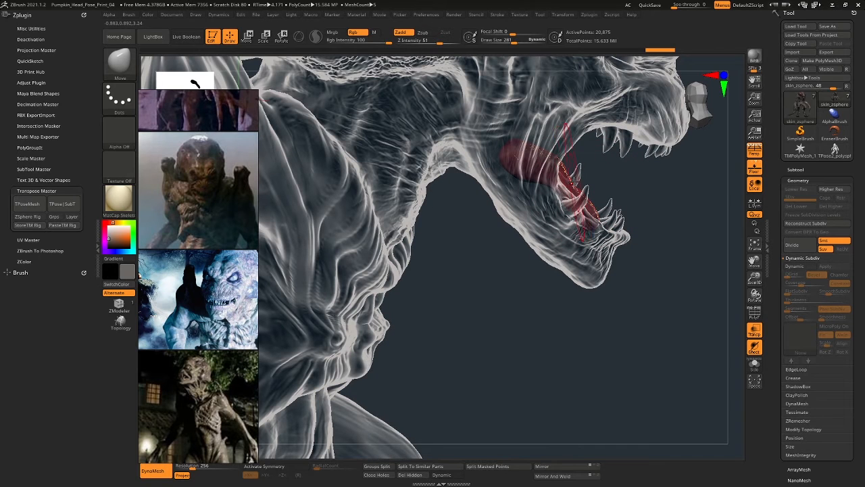
pyautogui.press('w')
pyautogui.keyDown('alt'); pyautogui.click(565, 173); pyautogui.keyUp('alt')
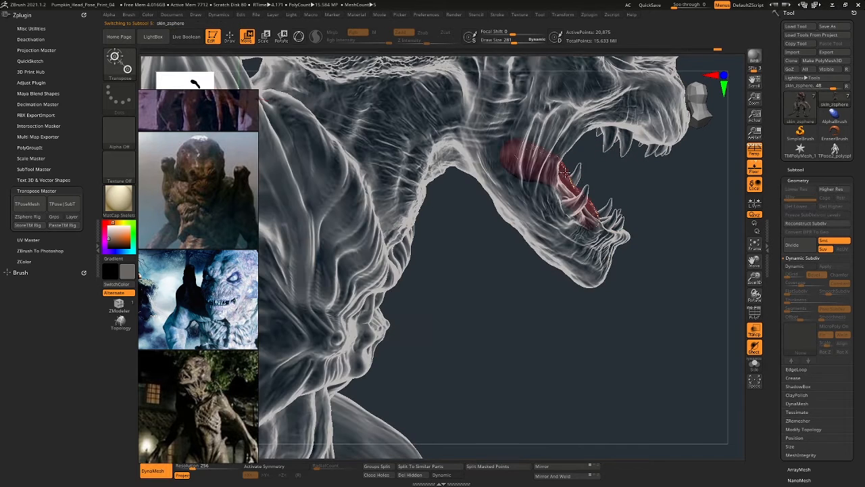
pyautogui.press('y')
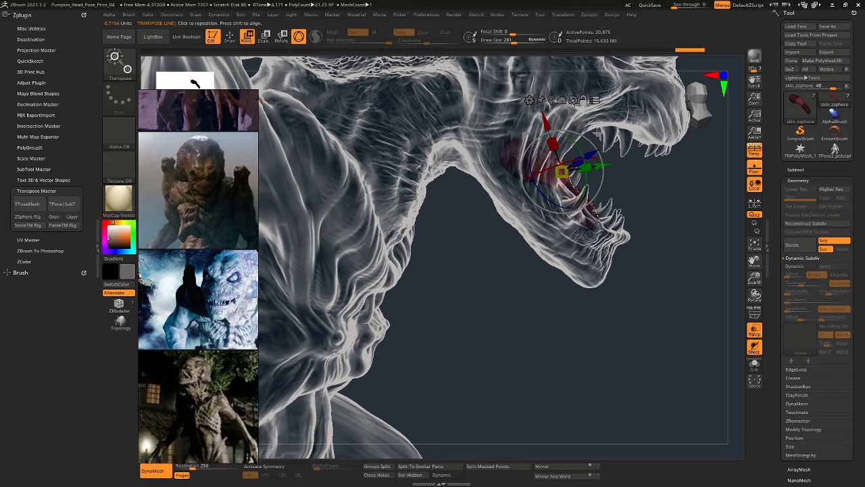
# - Align the Gizmo on the tongue and adjust the tongue's placement inside the lower jaw
pyautogui.moveTo(573, 101); pyautogui.dragTo(650, 229, button='right')
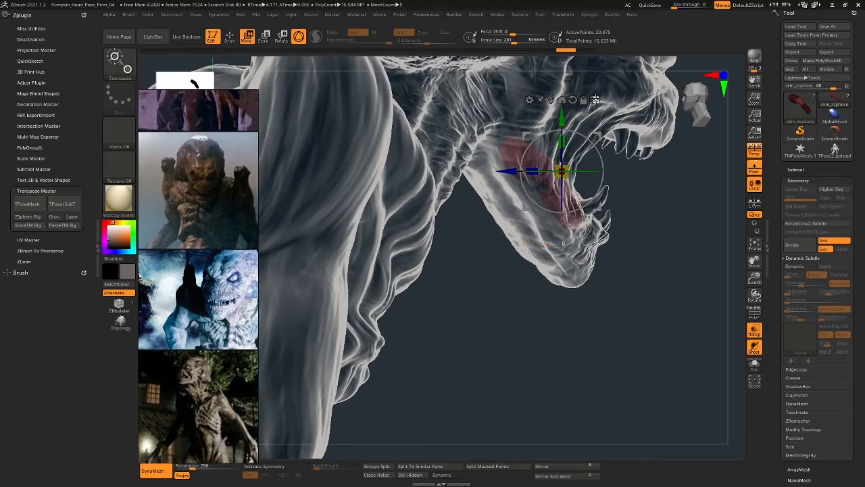
pyautogui.moveTo(598, 136)
pyautogui.mouseDown(button='right')
pyautogui.moveTo(595, 156)
pyautogui.moveTo(534, 165)
pyautogui.moveTo(569, 156)
pyautogui.mouseUp(button='right')
pyautogui.moveTo(566, 180); pyautogui.dragTo(564, 180)
pyautogui.moveTo(563, 179)
pyautogui.mouseDown(button='right')
pyautogui.moveTo(518, 177)
pyautogui.moveTo(551, 176)
pyautogui.mouseUp(button='right')
pyautogui.keyDown('alt'); pyautogui.moveTo(560, 173); pyautogui.dragTo(573, 151); pyautogui.keyUp('alt')
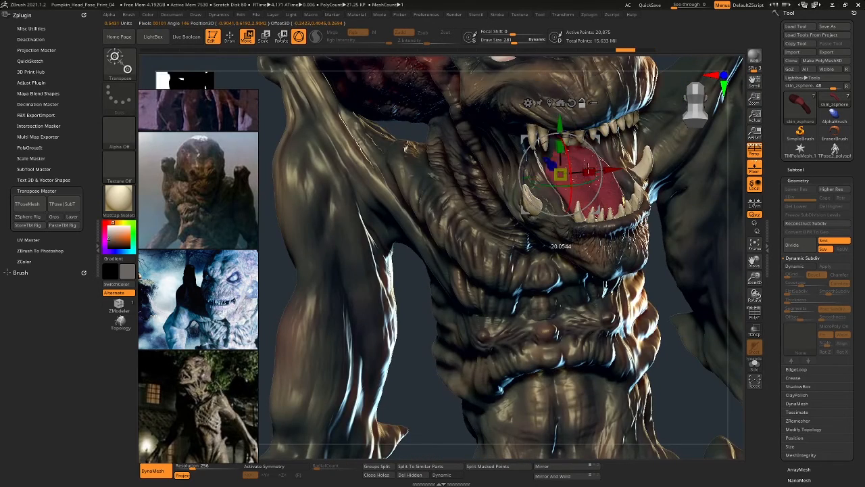
# - Fine-tune the tongue's placement between the teeth, undoing one adjustment, and remesh it with DynaMesh at resolution 256
pyautogui.moveTo(582, 190); pyautogui.dragTo(576, 174)
pyautogui.moveTo(576, 174)
pyautogui.mouseDown(button='right')
pyautogui.moveTo(527, 169)
pyautogui.moveTo(582, 172)
pyautogui.moveTo(589, 189)
pyautogui.moveTo(608, 174)
pyautogui.moveTo(544, 177)
pyautogui.moveTo(587, 165)
pyautogui.mouseUp(button='right')
pyautogui.hotkey('ctrl', 'z')
pyautogui.moveTo(543, 146); pyautogui.dragTo(588, 126)
pyautogui.moveTo(588, 126); pyautogui.dragTo(507, 152, button='right')
pyautogui.keyDown('ctrl'); pyautogui.moveTo(440, 147); pyautogui.dragTo(413, 182); pyautogui.keyUp('ctrl')
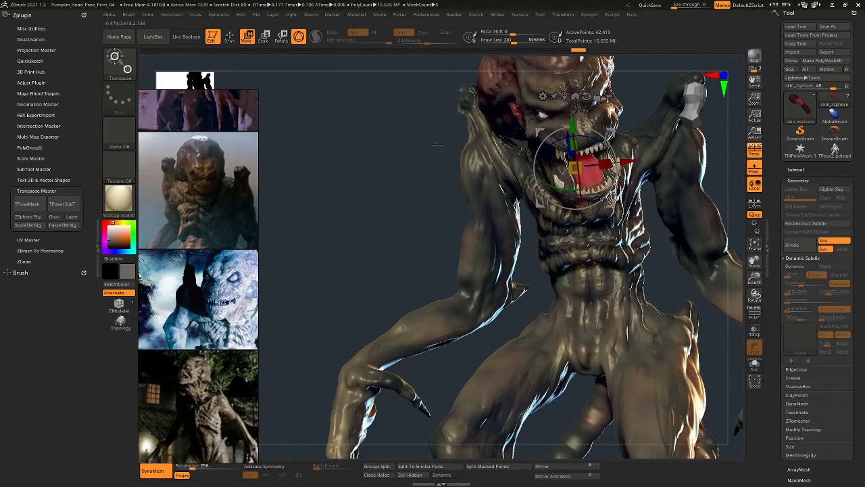
# - Return to Draw mode, make the body subtool polysphere_2_copy2 active and turn off its polypaint display
pyautogui.press('q')
pyautogui.moveTo(438, 145)
pyautogui.mouseDown(button='right')
pyautogui.moveTo(418, 167)
pyautogui.moveTo(409, 156)
pyautogui.moveTo(431, 116)
pyautogui.moveTo(472, 154)
pyautogui.moveTo(497, 145)
pyautogui.moveTo(553, 248)
pyautogui.mouseUp(button='right')
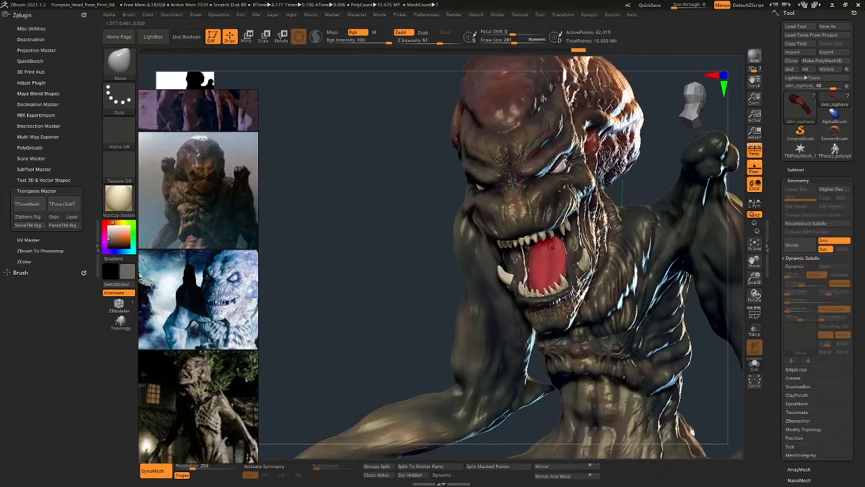
pyautogui.keyDown('alt'); pyautogui.click(539, 170); pyautogui.keyUp('alt')
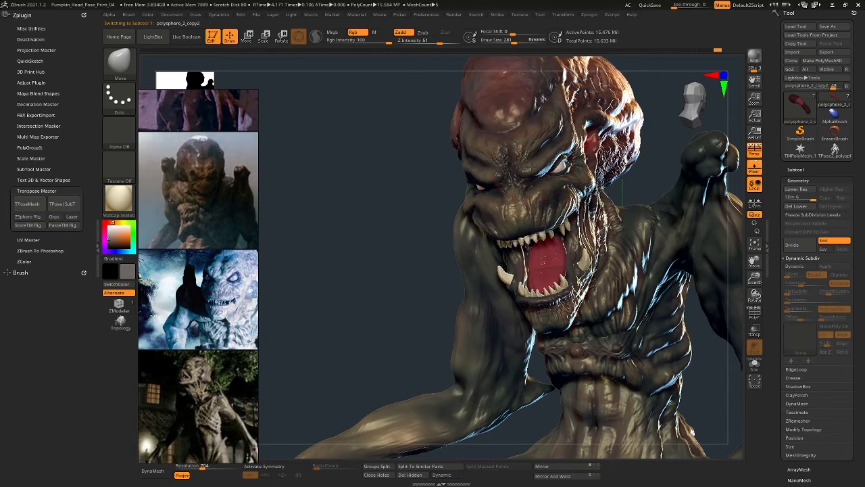
pyautogui.moveTo(433, 178); pyautogui.dragTo(545, 190, button='right')
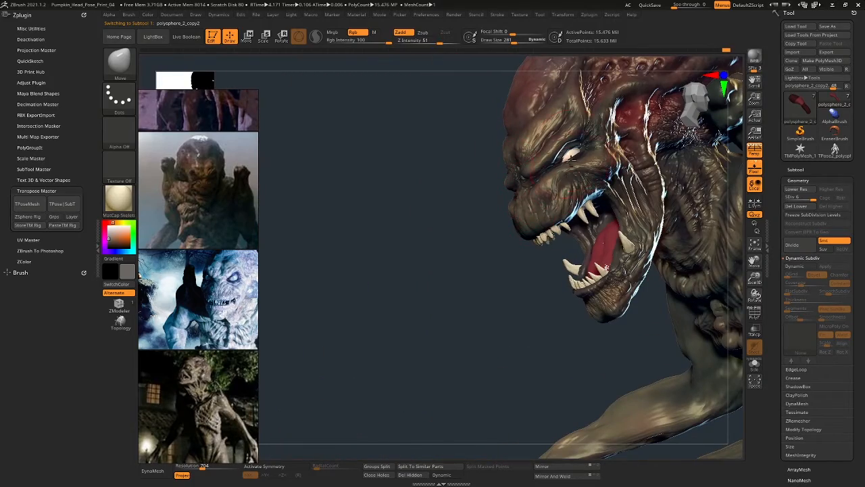
pyautogui.moveTo(607, 268); pyautogui.dragTo(406, 193, button='right')
pyautogui.click(800, 169)
pyautogui.keyDown('ctrl'); pyautogui.click(836, 187); pyautogui.keyUp('ctrl')
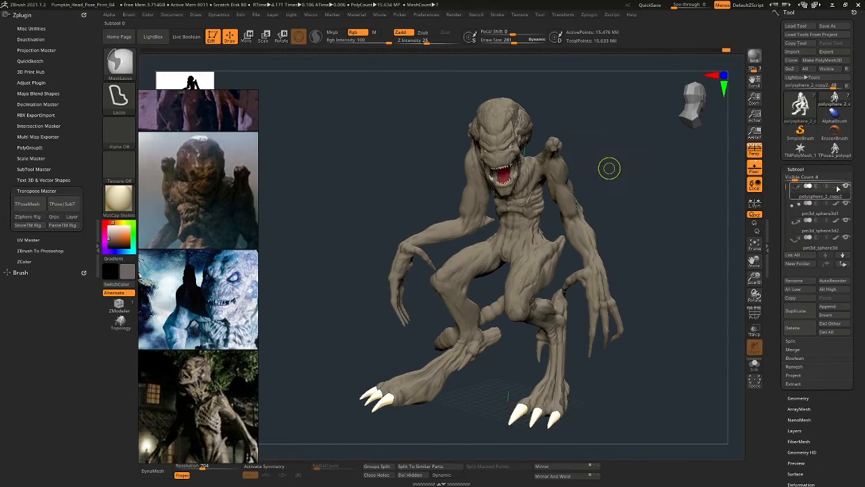
# - Assign the MatCap Gray material, turn the full creature to a three-quarter view and start a BPR render
pyautogui.click(121, 201)
pyautogui.click(508, 361)
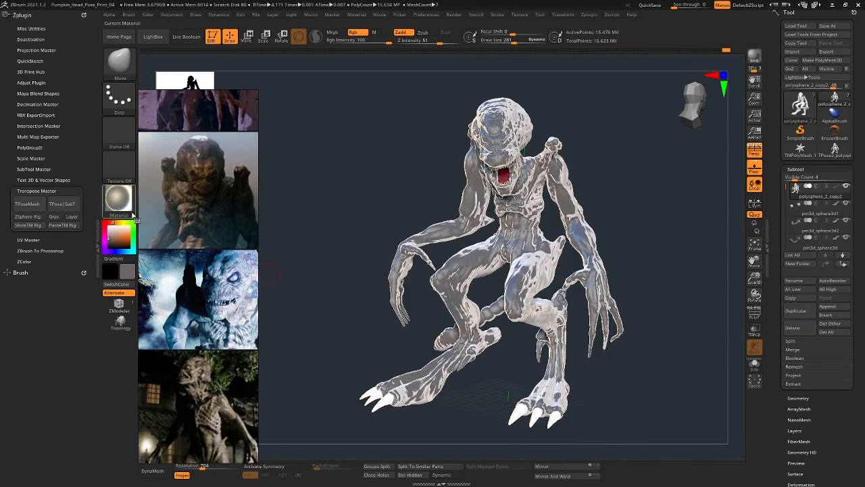
pyautogui.click(121, 202)
pyautogui.click(543, 256)
pyautogui.moveTo(379, 183)
pyautogui.mouseDown(button='right')
pyautogui.moveTo(606, 207)
pyautogui.moveTo(623, 198)
pyautogui.moveTo(631, 180)
pyautogui.moveTo(614, 181)
pyautogui.mouseUp(button='right')
pyautogui.click(755, 59)
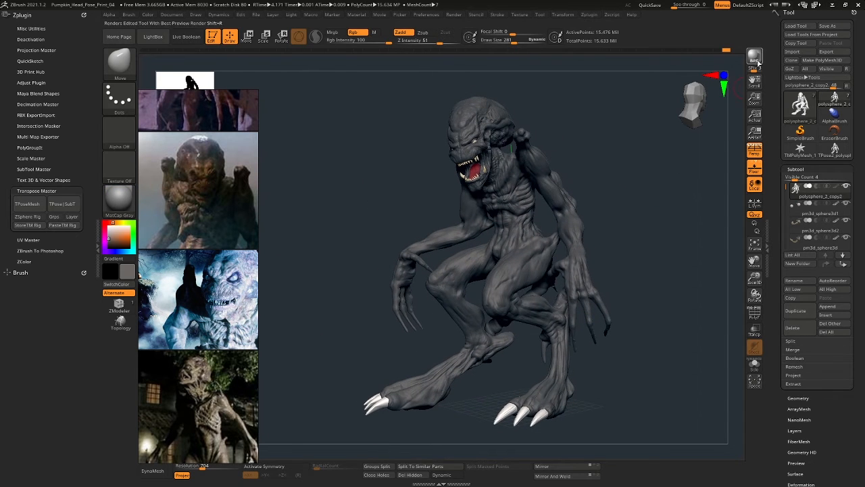